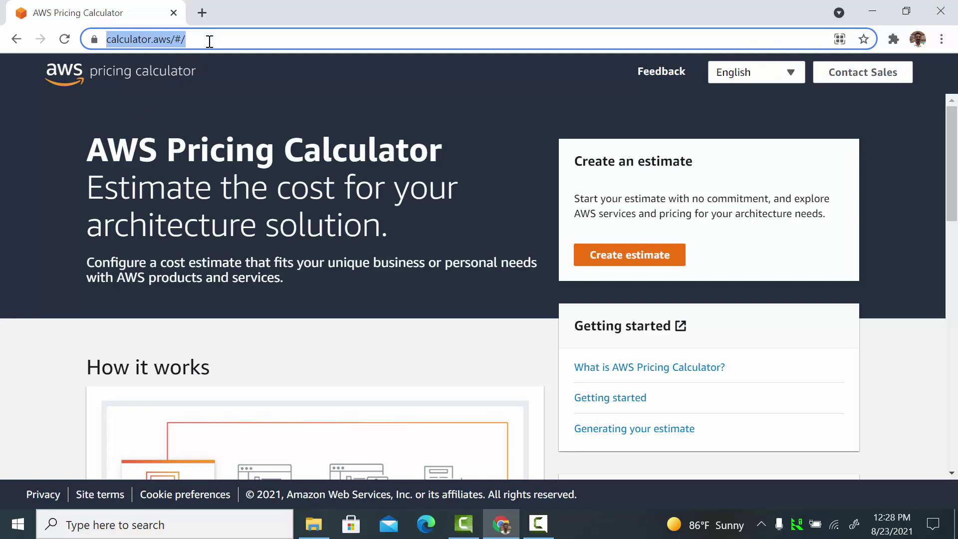
- Start a new cost estimate from the pricing calculator's home page
click(72, 155)
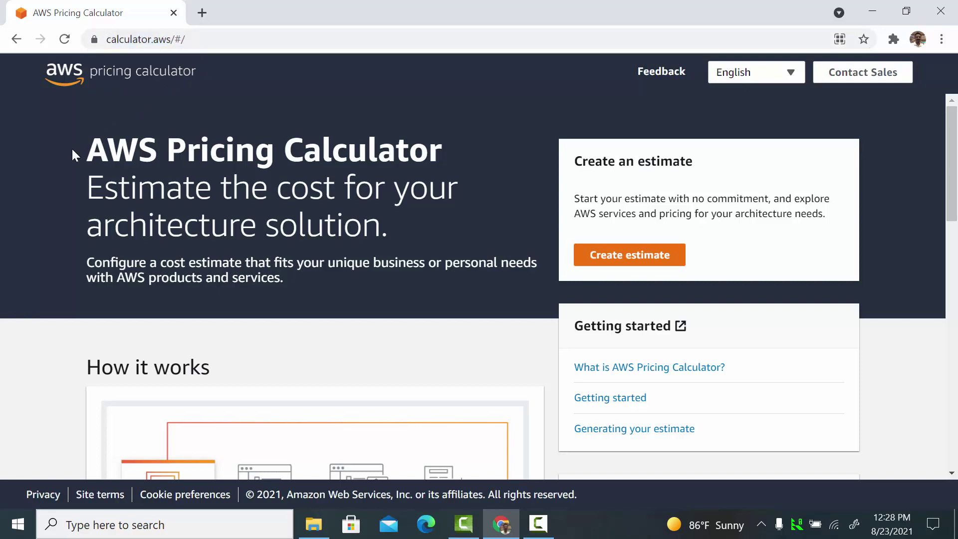
drag(72, 149, 488, 144)
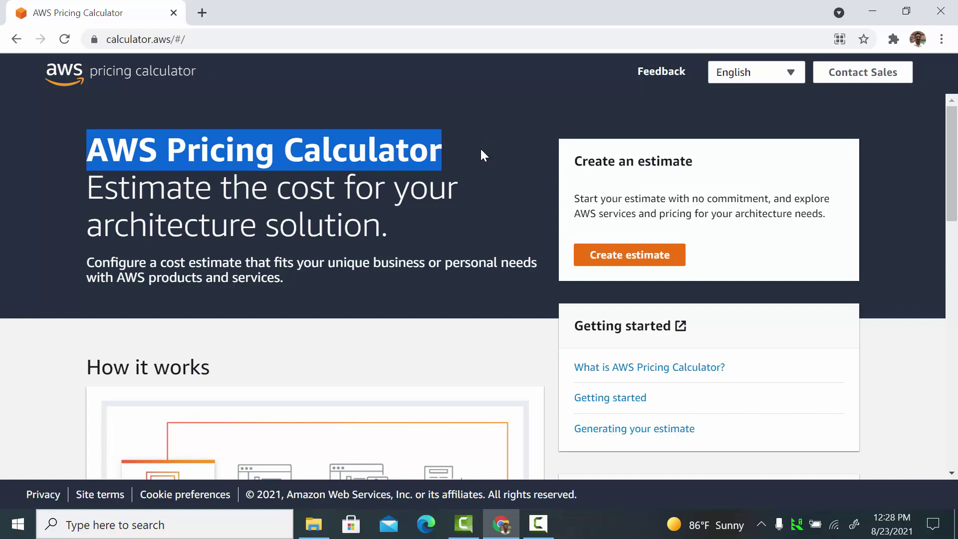
click(482, 151)
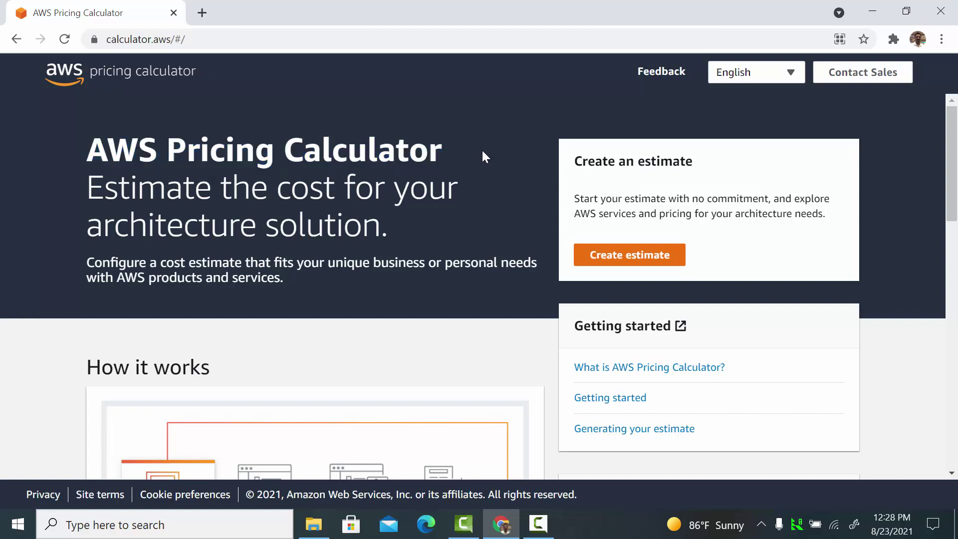
click(680, 257)
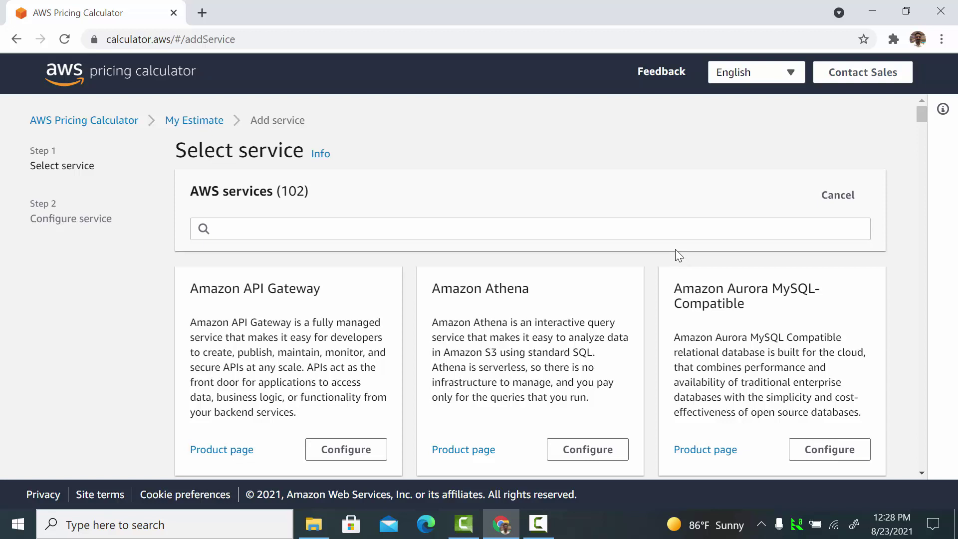
- Search the AWS services for ec2 and open the configuration of Amazon EC2
click(675, 233)
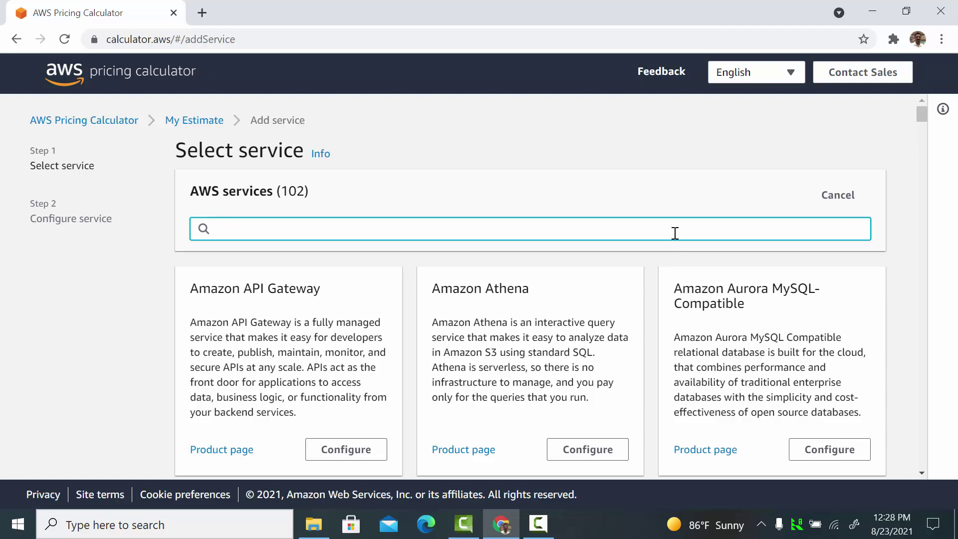
text(ec2)
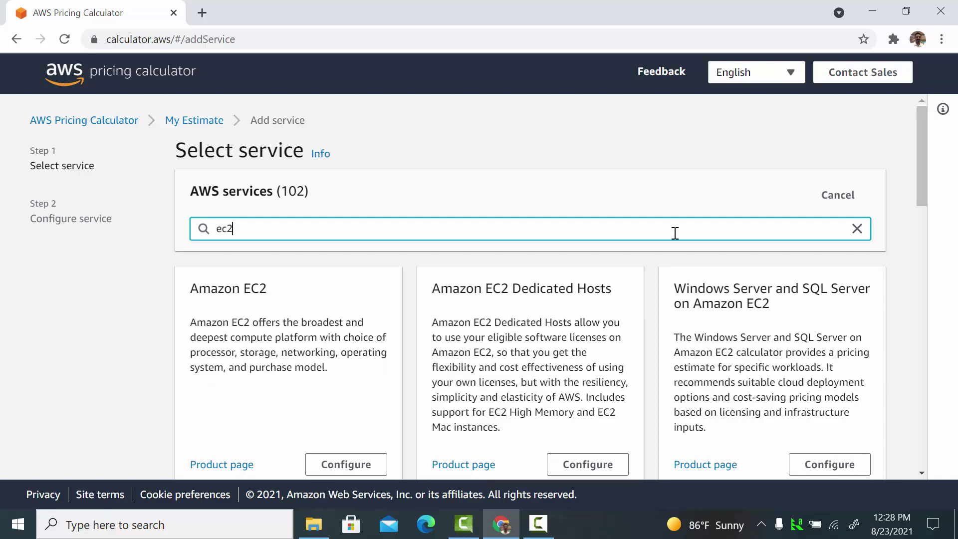
click(193, 289)
drag(193, 290, 294, 294)
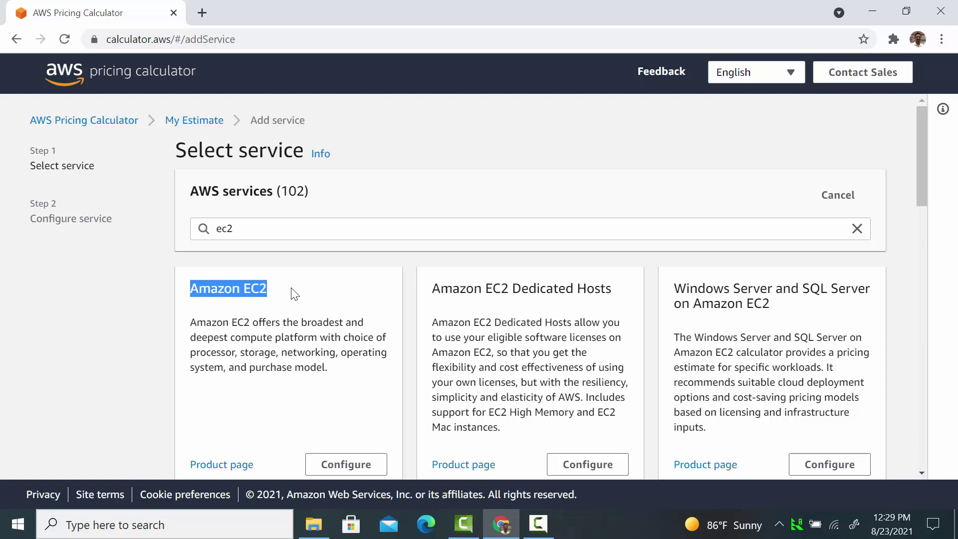
drag(432, 294, 630, 298)
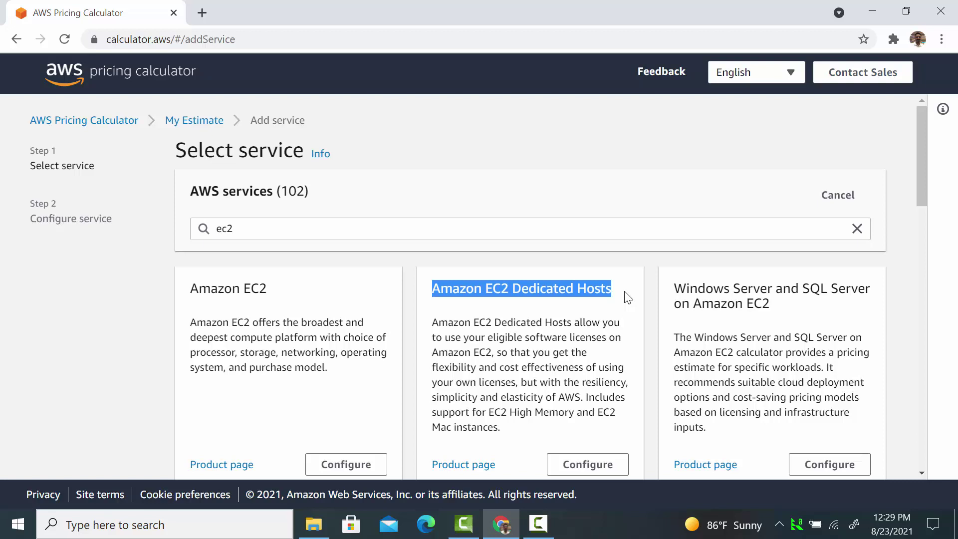
double_click(263, 289)
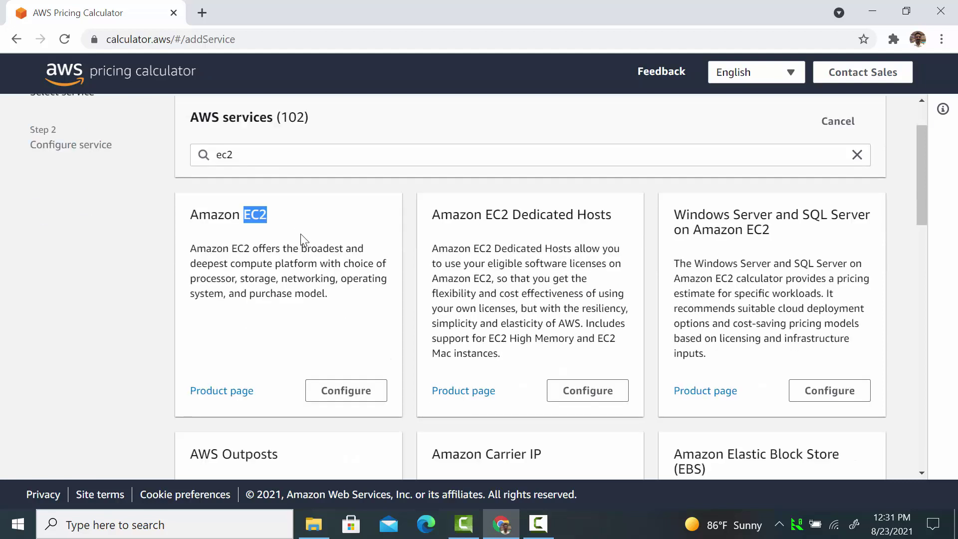
click(382, 397)
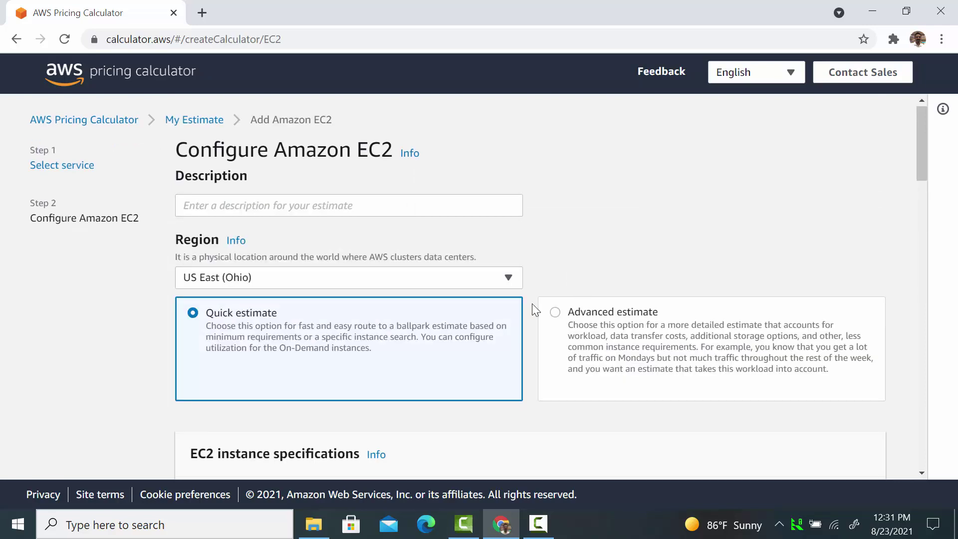
- Set the region to US East (Ohio) and choose the Advanced estimate type
click(313, 282)
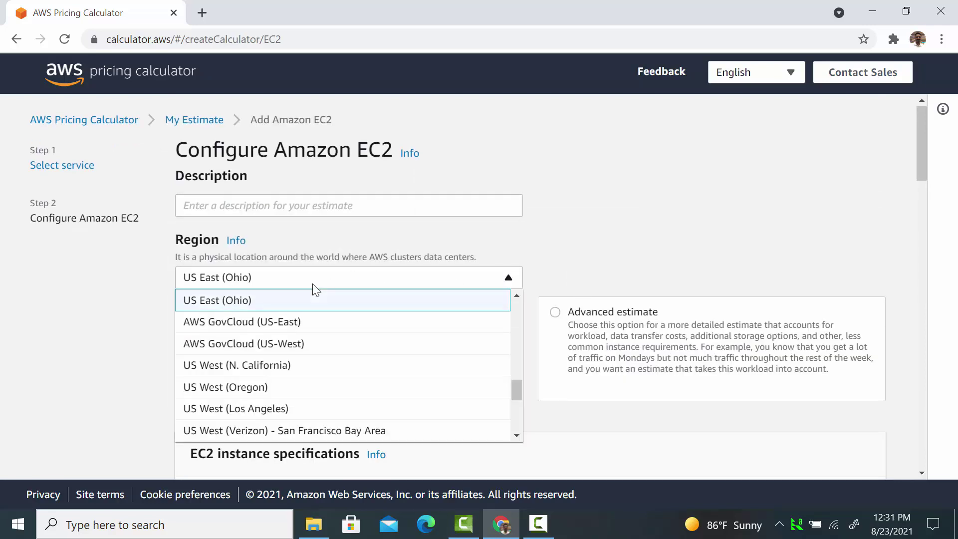
click(267, 303)
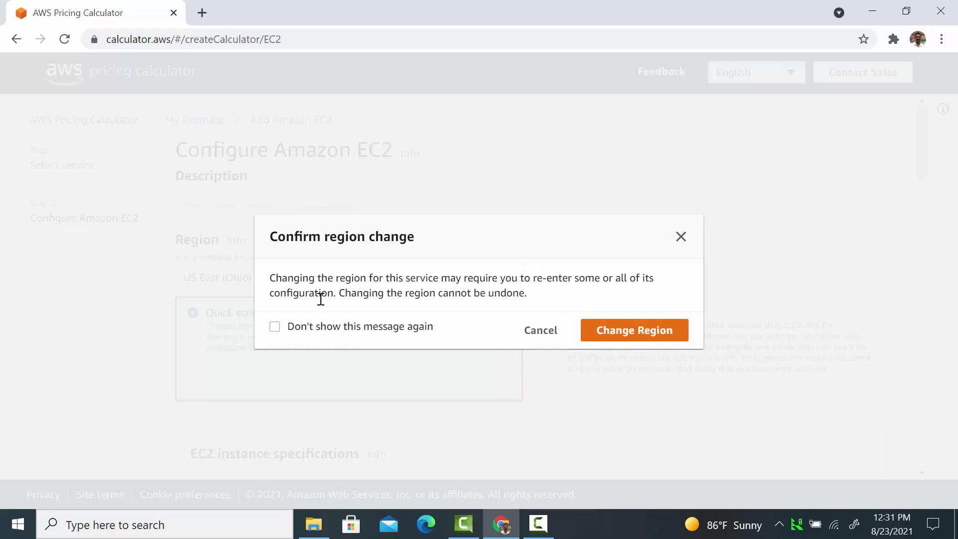
click(638, 343)
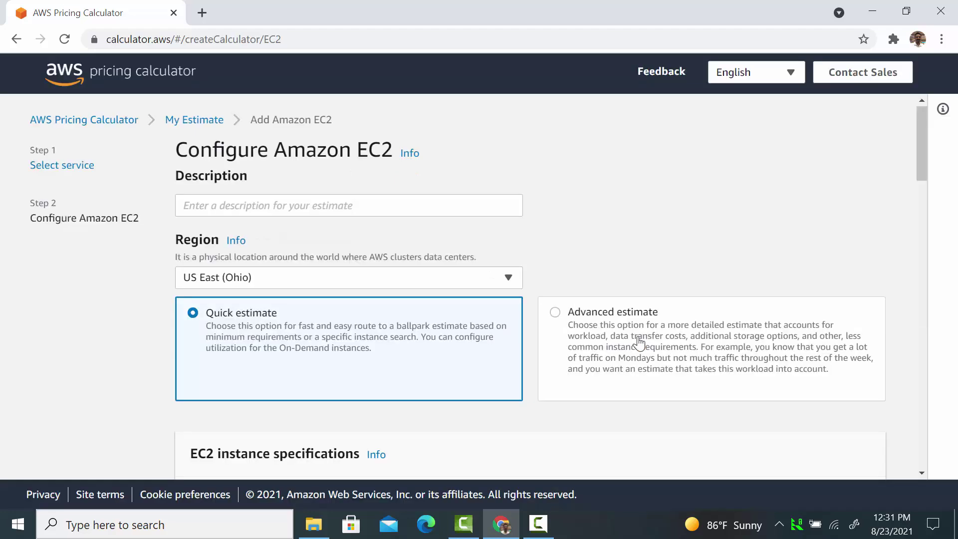
click(556, 315)
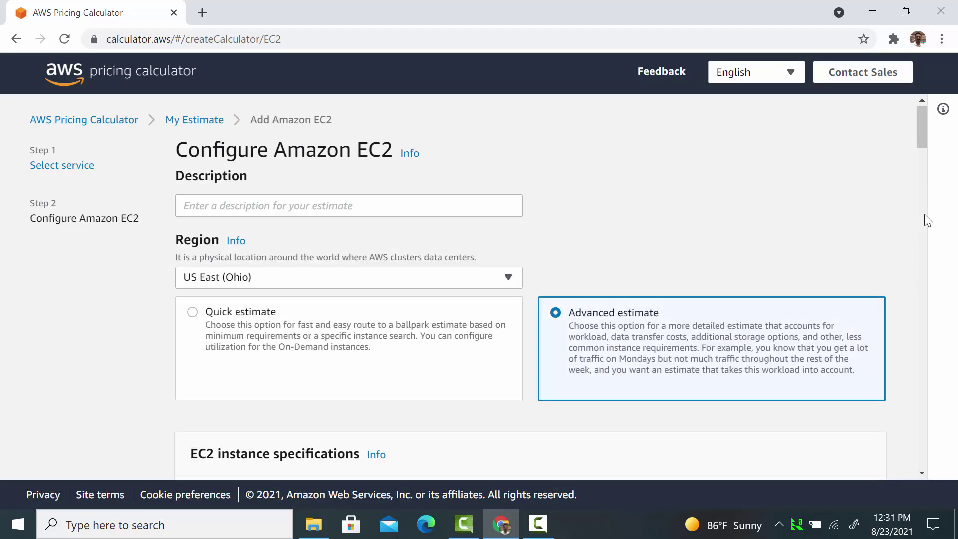
- Choose Linux as the operating system and select the number of instances under the constant usage workload
drag(925, 133, 923, 171)
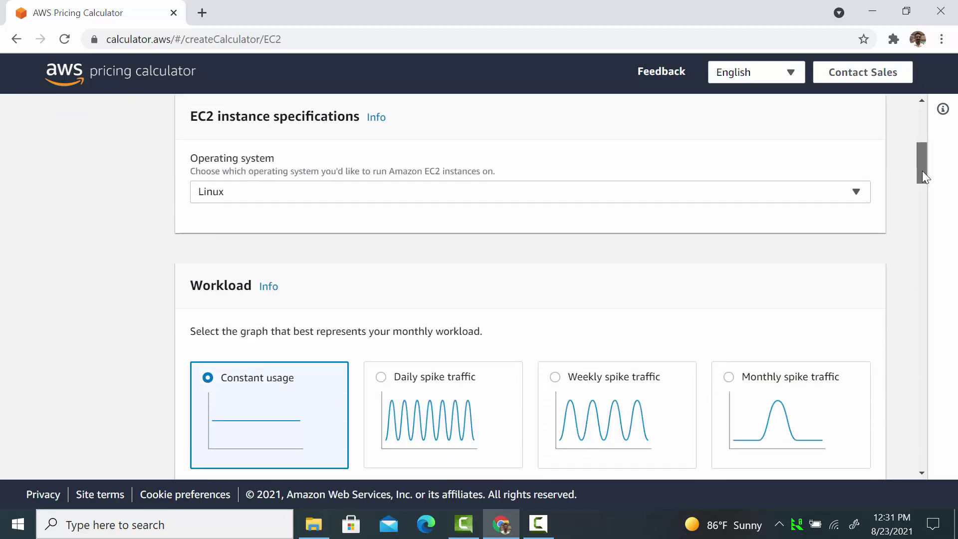
click(721, 195)
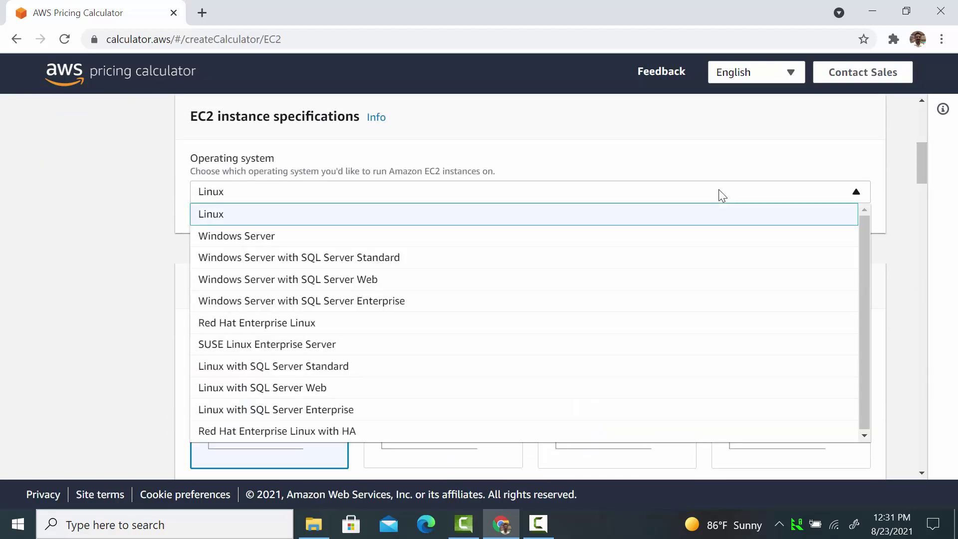
click(718, 214)
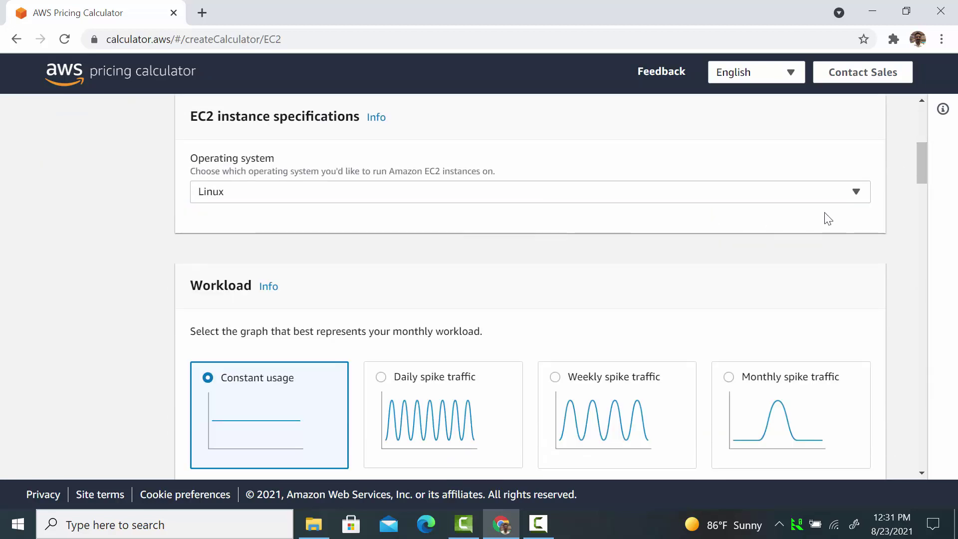
drag(923, 165, 899, 199)
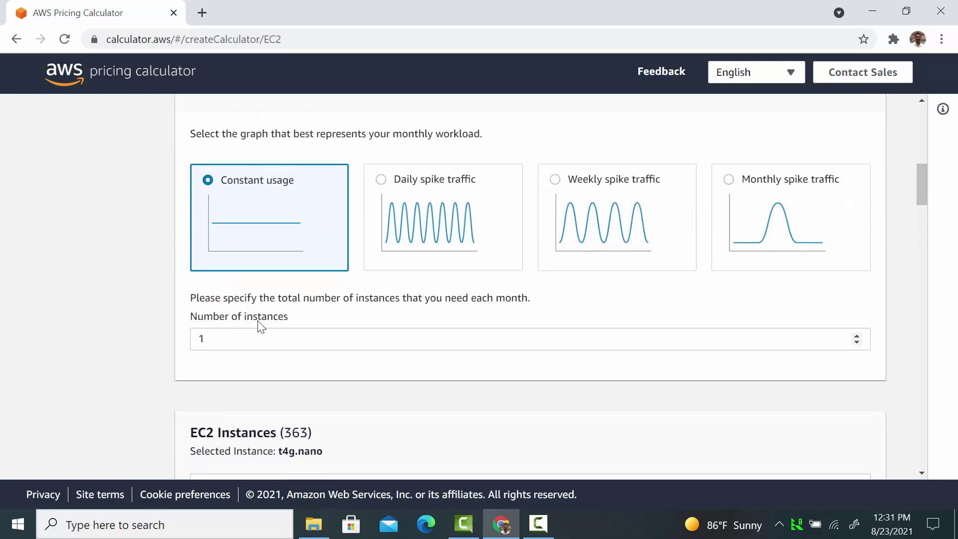
double_click(196, 339)
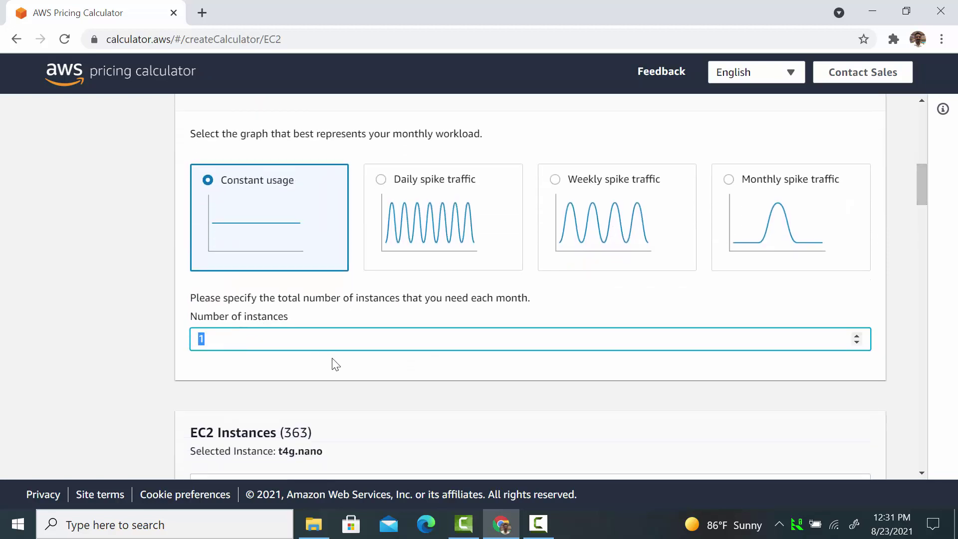
- Filter the EC2 instances by m5. and bring the on-demand cost column of the list into view
scroll(335, 364, down, 5)
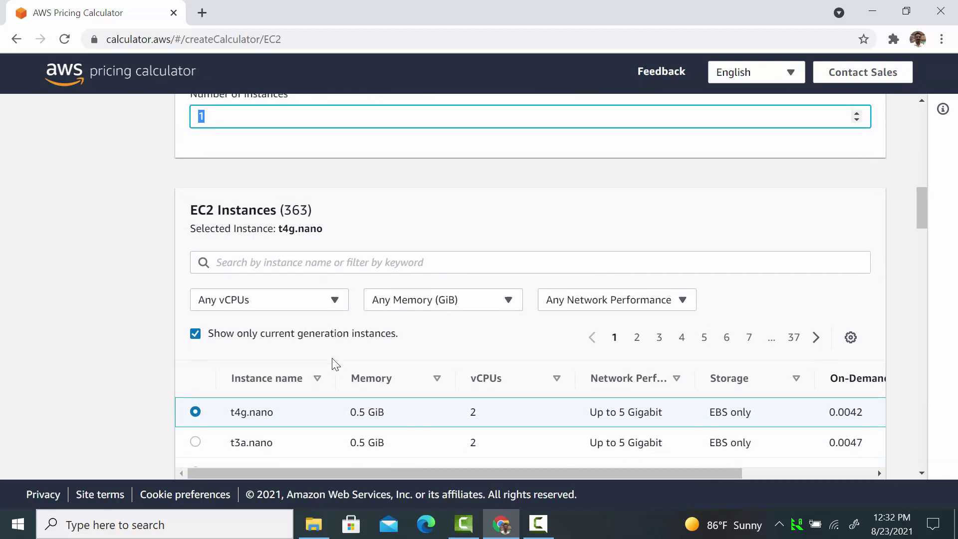
click(380, 263)
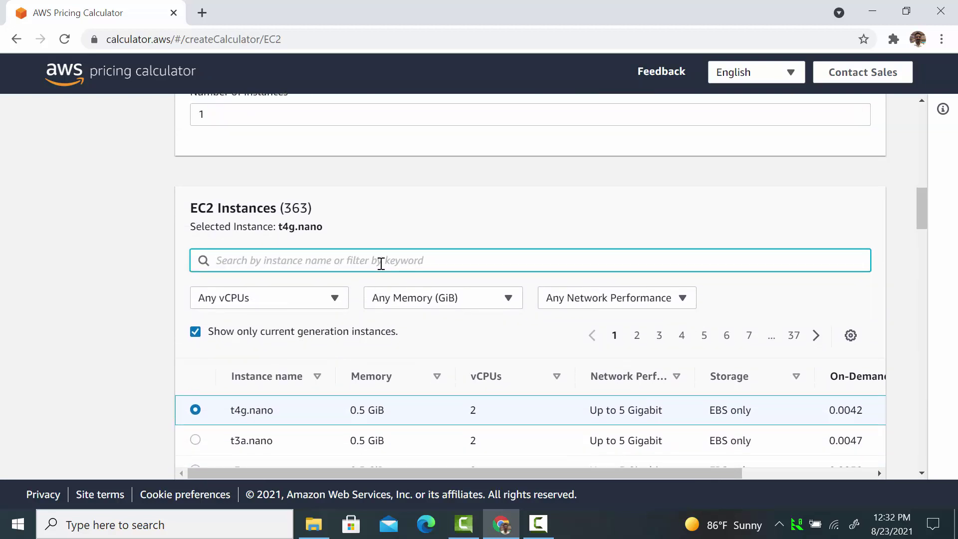
text(m5.)
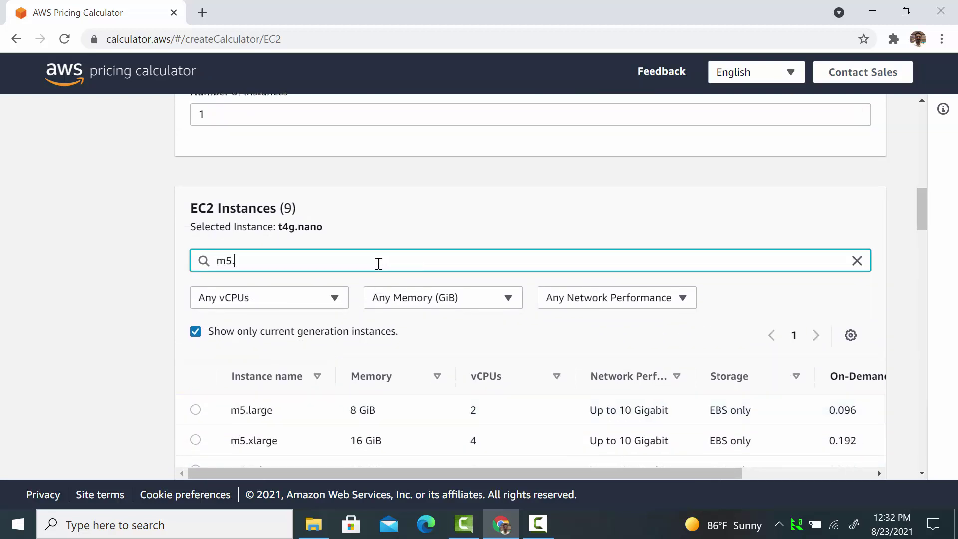
drag(381, 263, 186, 270)
scroll(188, 297, down, 5)
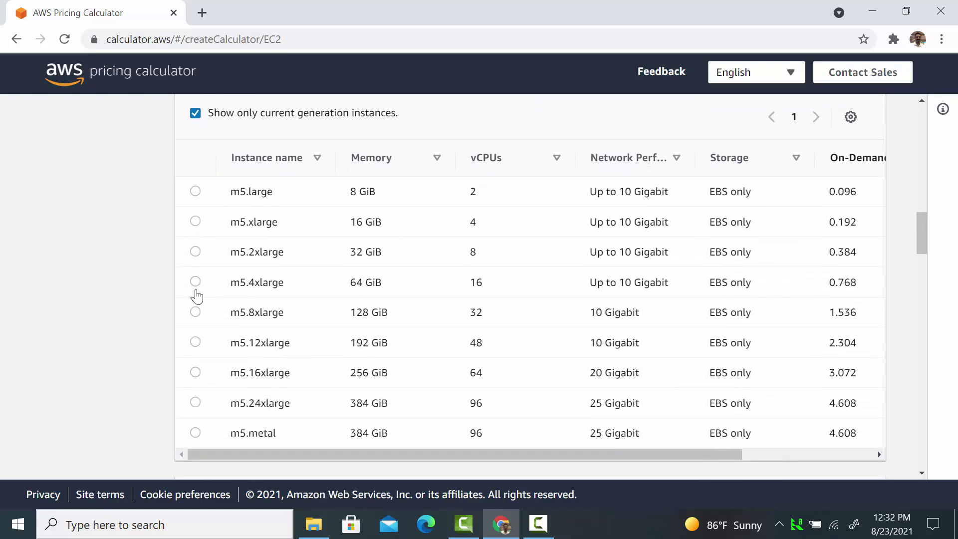
drag(630, 449, 668, 448)
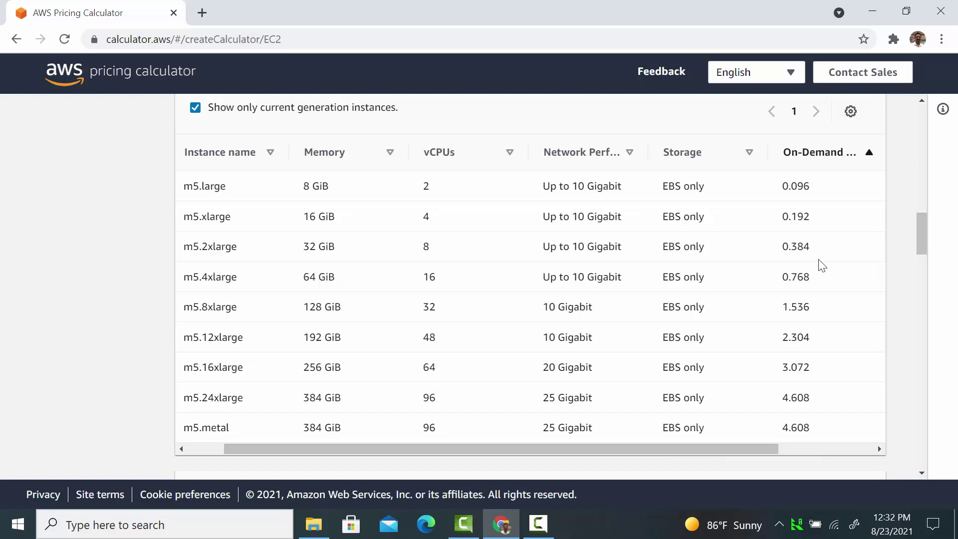
- Hide the Storage and CurrentGeneration columns in the EC2 instance table's preferences
click(852, 113)
scroll(663, 267, down, 3)
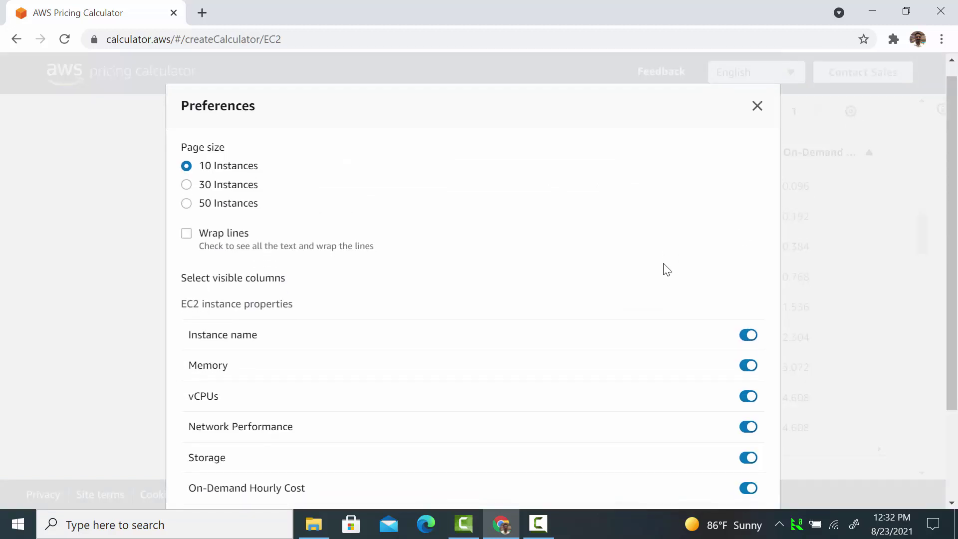
click(748, 400)
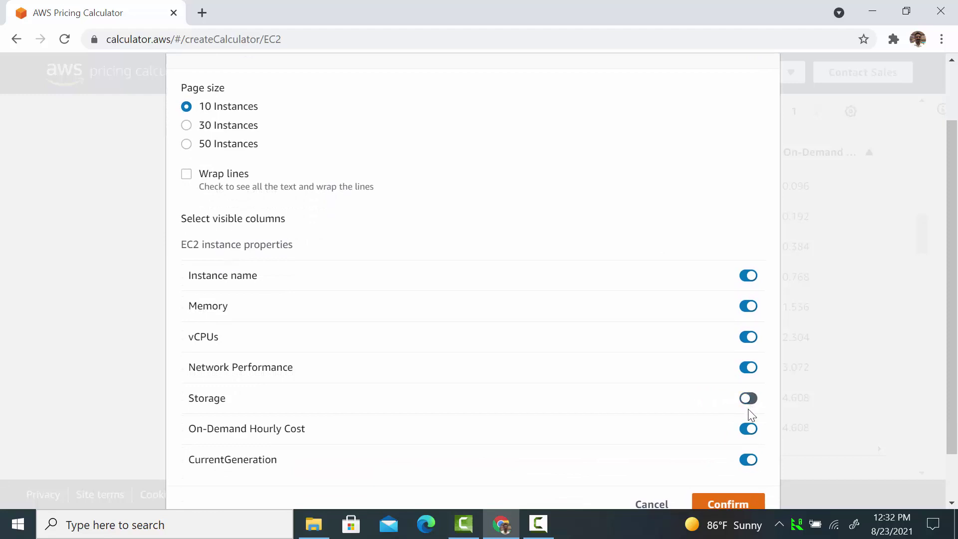
click(748, 459)
click(741, 503)
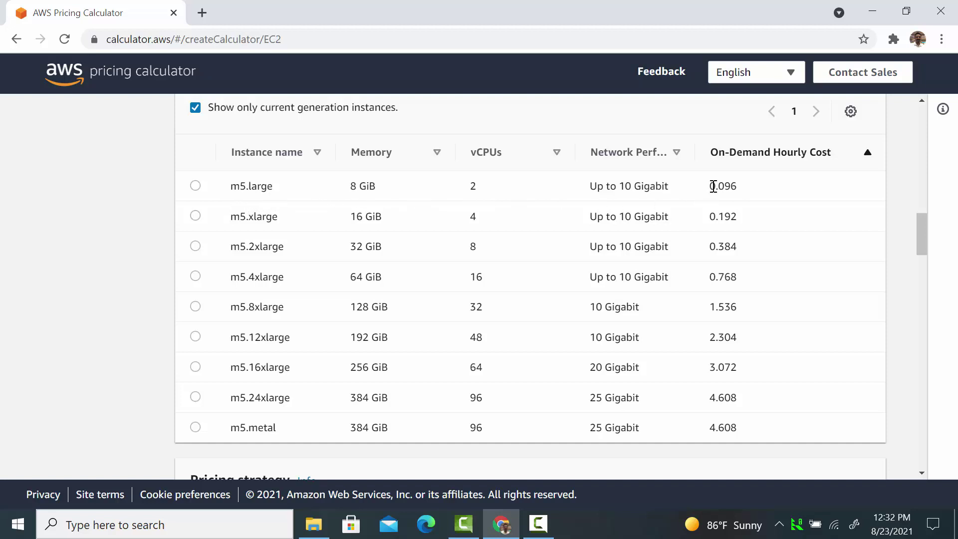
- Select the m5.2xlarge instance and highlight its on-demand hourly cost
drag(711, 186, 740, 188)
click(263, 233)
click(195, 246)
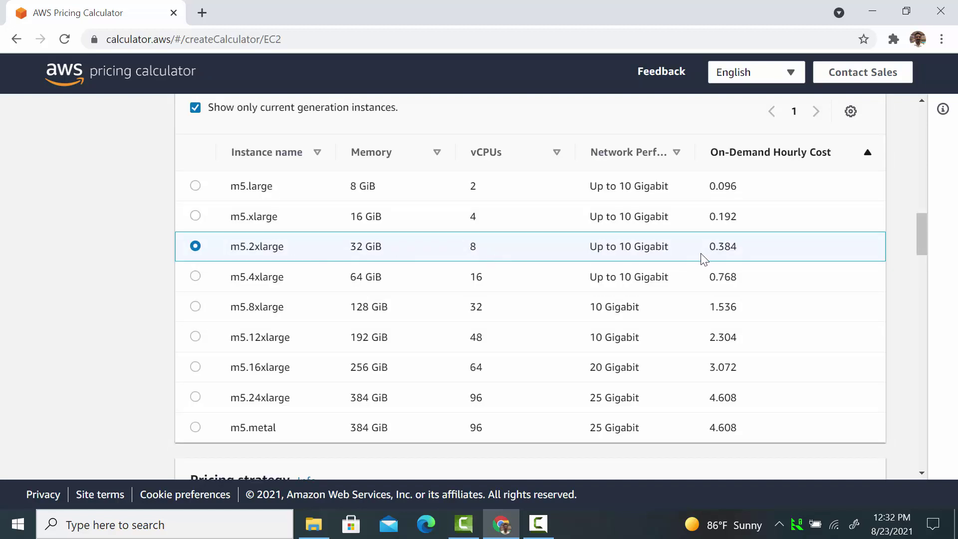
drag(711, 248, 737, 247)
- Change the EC2 instance's operating system to Windows Server
click(919, 249)
drag(919, 248, 924, 159)
click(630, 234)
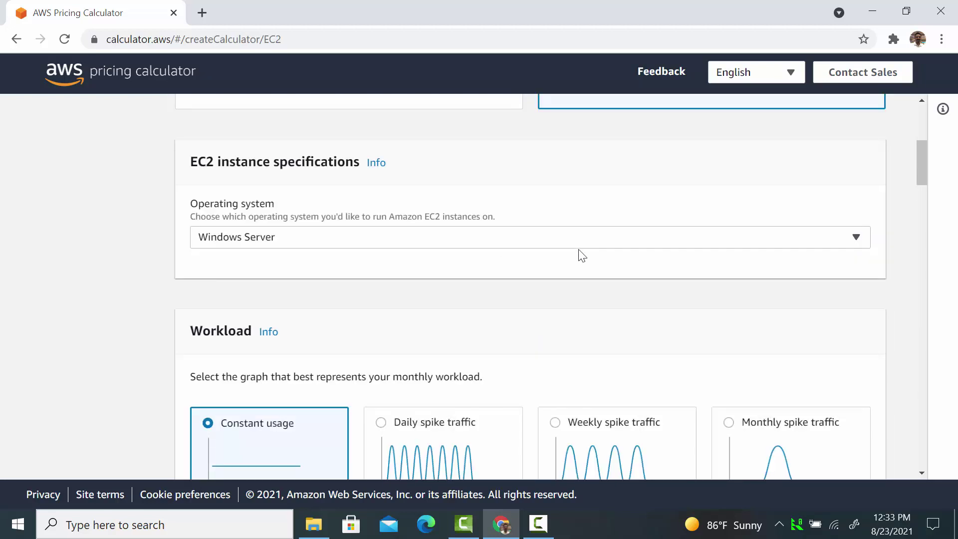
- Filter the Windows Server instances by m5. and highlight the on-demand hourly cost of m5.2xlarge
scroll(580, 255, down, 13)
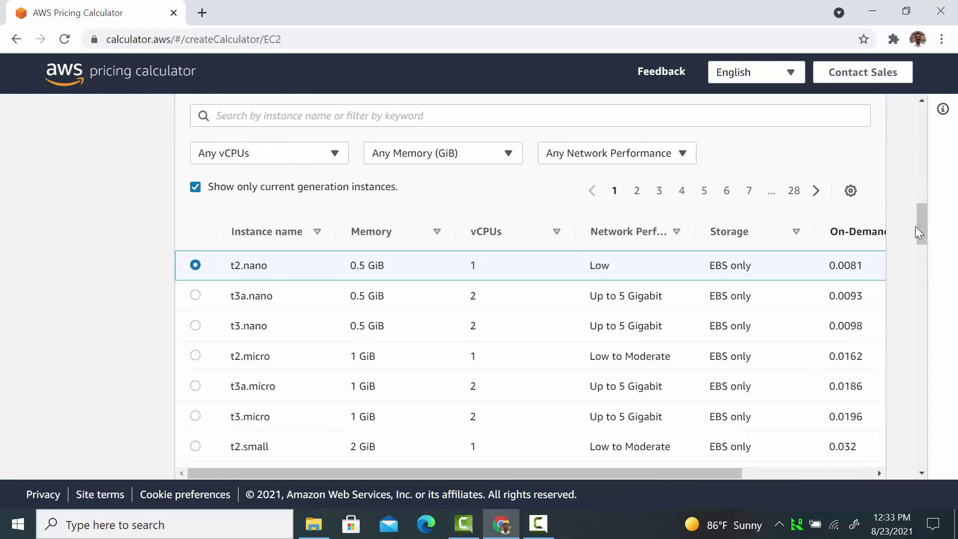
click(511, 120)
text(m5.)
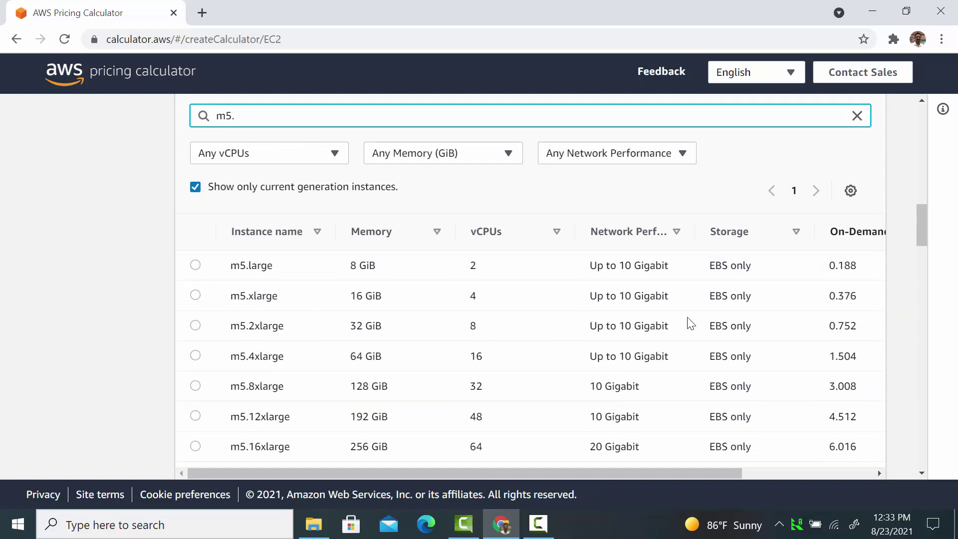
double_click(845, 323)
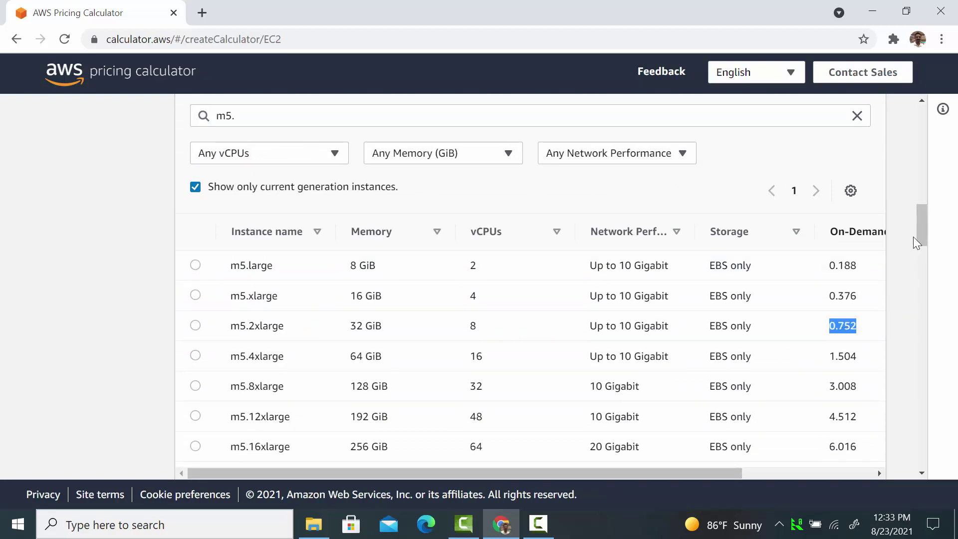
- Set the operating system to Red Hat Enterprise Linux and filter the EC2 instances by m5
drag(927, 224, 921, 158)
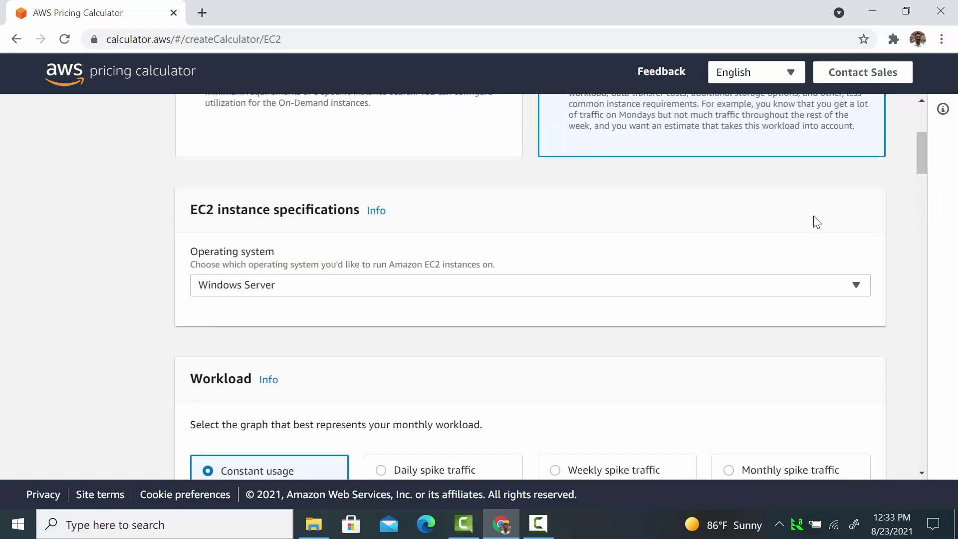
click(479, 291)
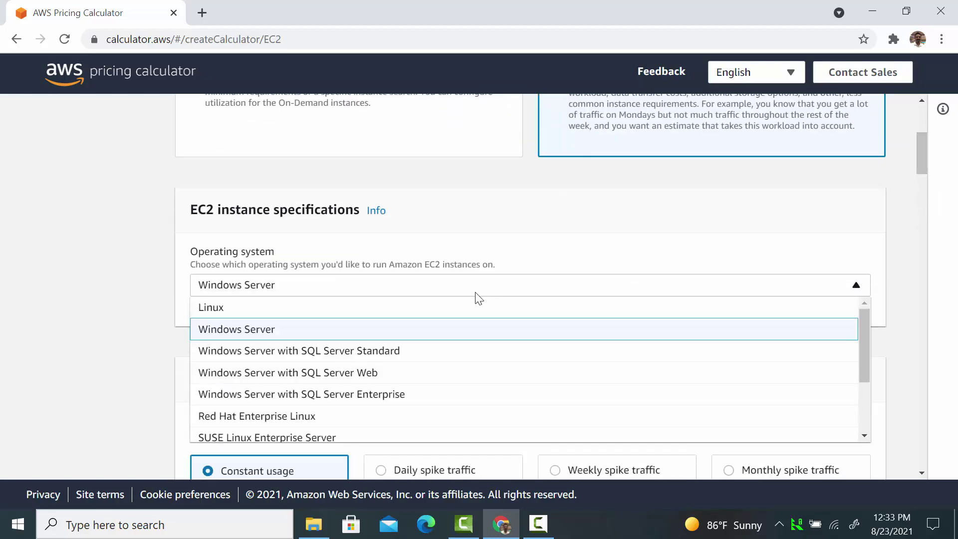
click(354, 415)
drag(917, 165, 917, 224)
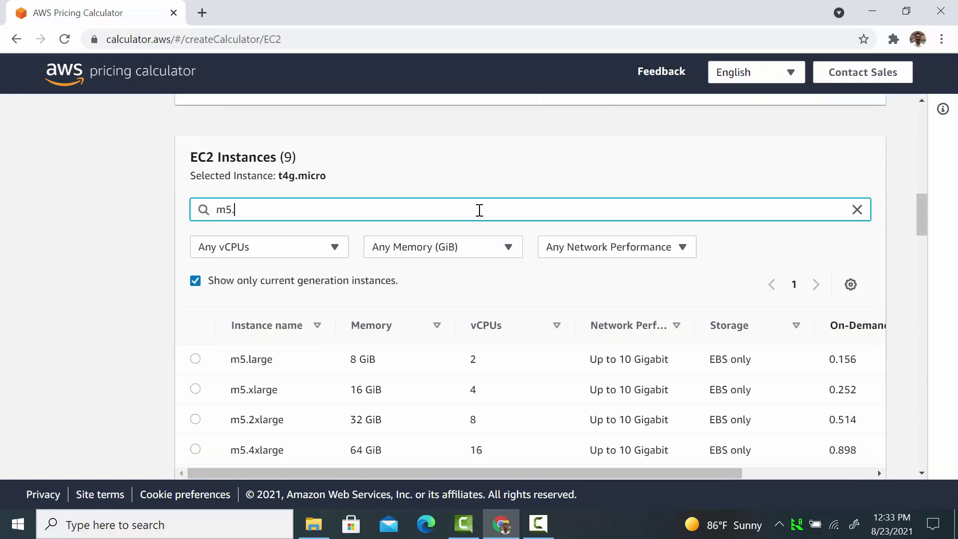
- Highlight the Red Hat on-demand hourly cost of m5.2xlarge and set the operating system back to Linux
double_click(846, 420)
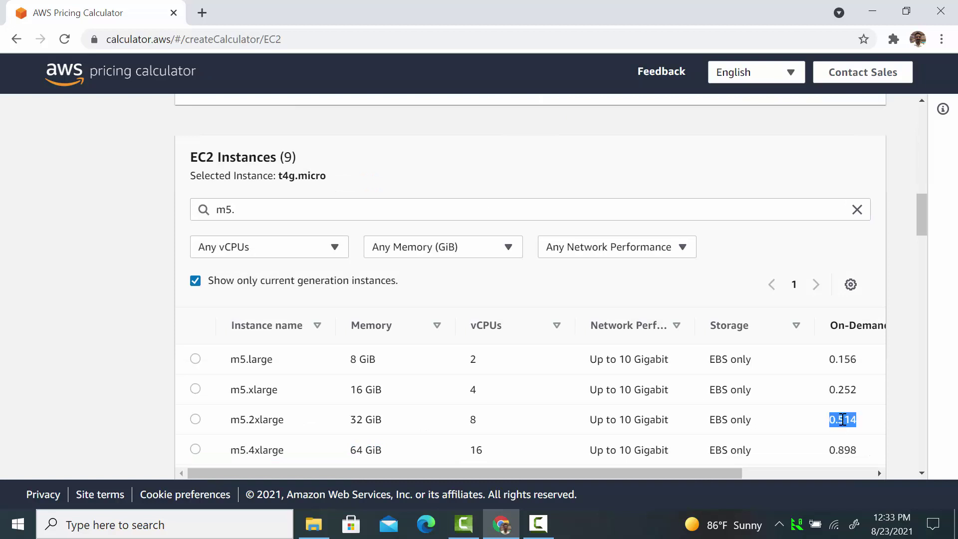
drag(921, 220, 921, 164)
click(521, 279)
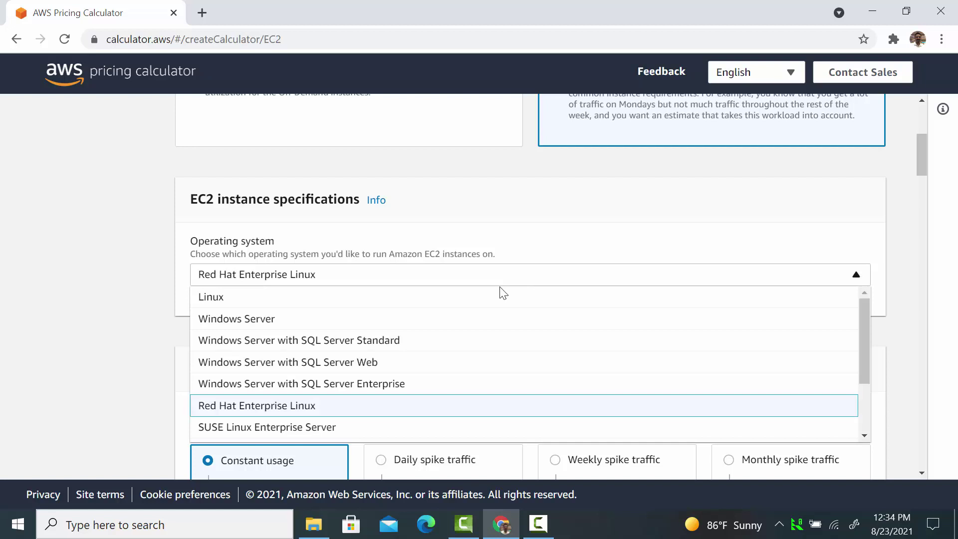
click(468, 300)
- Choose the On-Demand pricing model and highlight the monthly instance cost in its calculations
drag(921, 157, 912, 274)
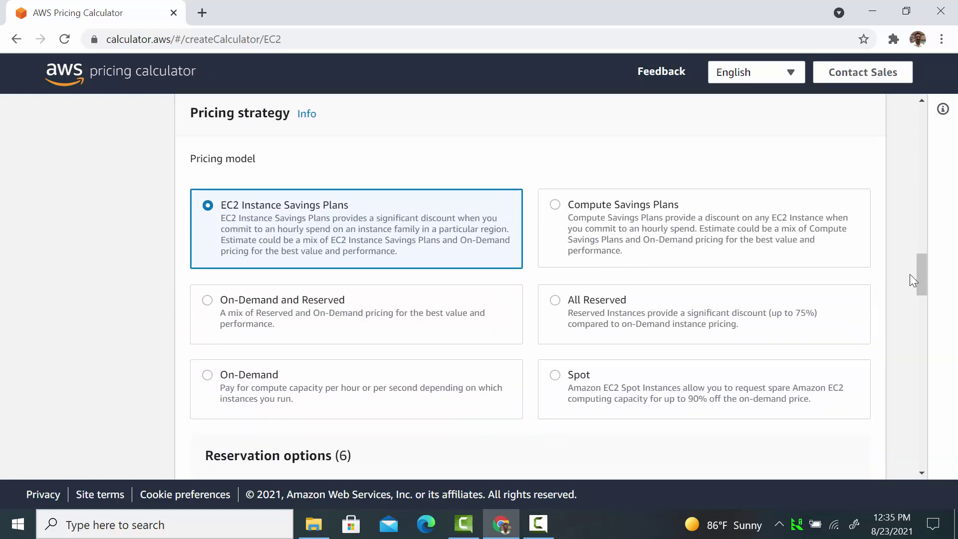
click(208, 375)
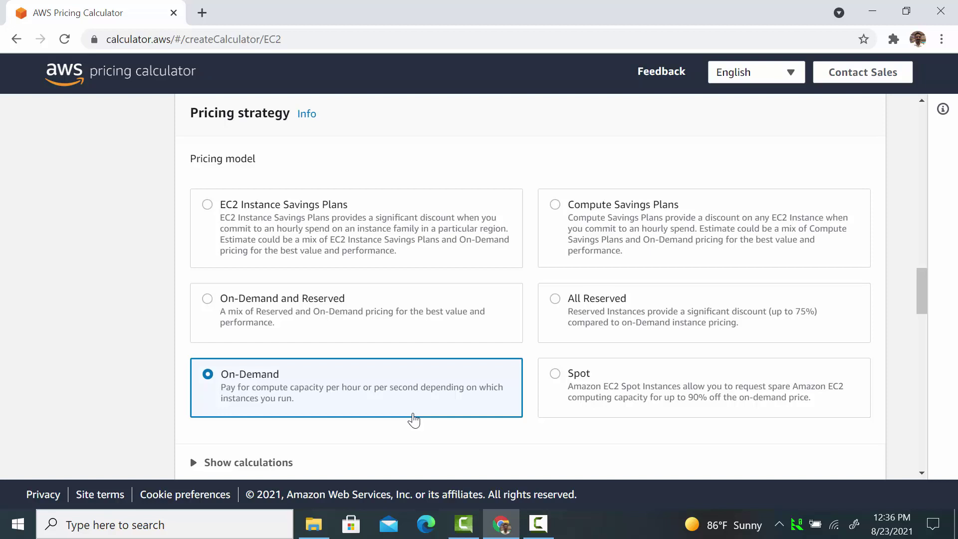
scroll(414, 420, down, 3)
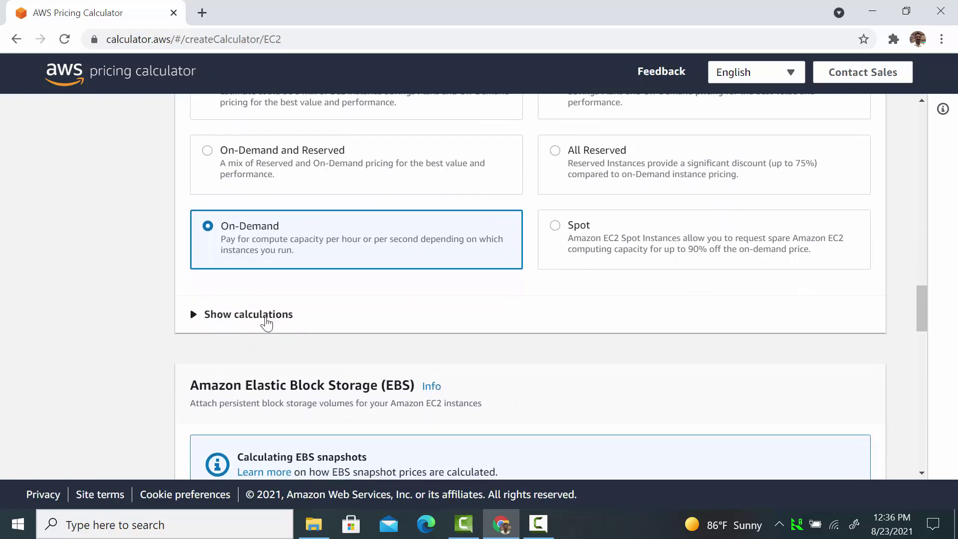
click(266, 322)
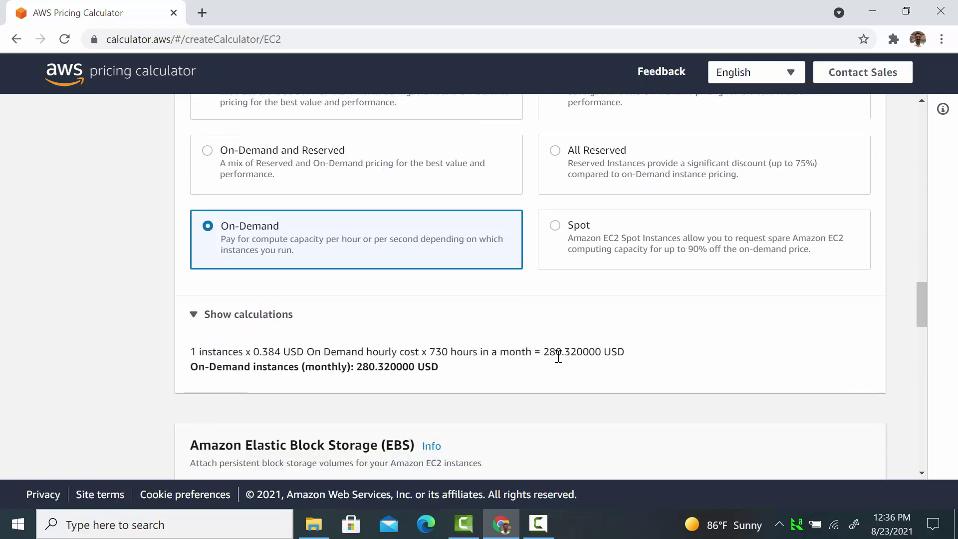
drag(544, 353, 633, 355)
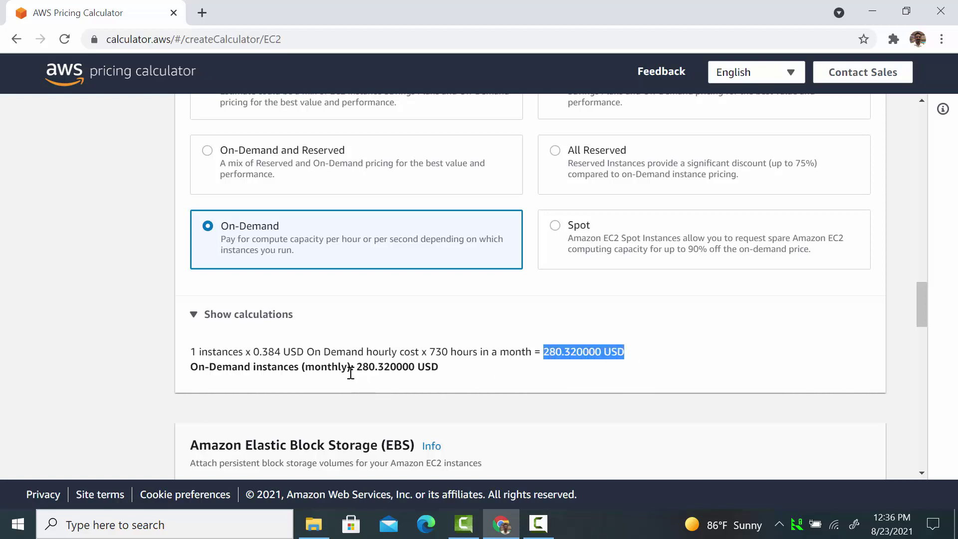
drag(355, 369, 449, 372)
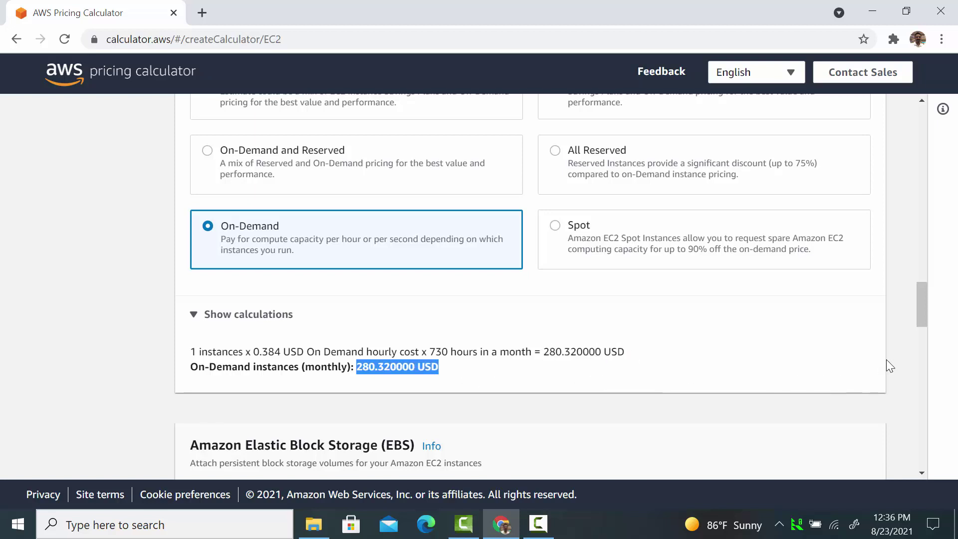
- Set the EBS storage amount to 0 GB and add the EC2 configuration to the estimate
drag(923, 314, 915, 352)
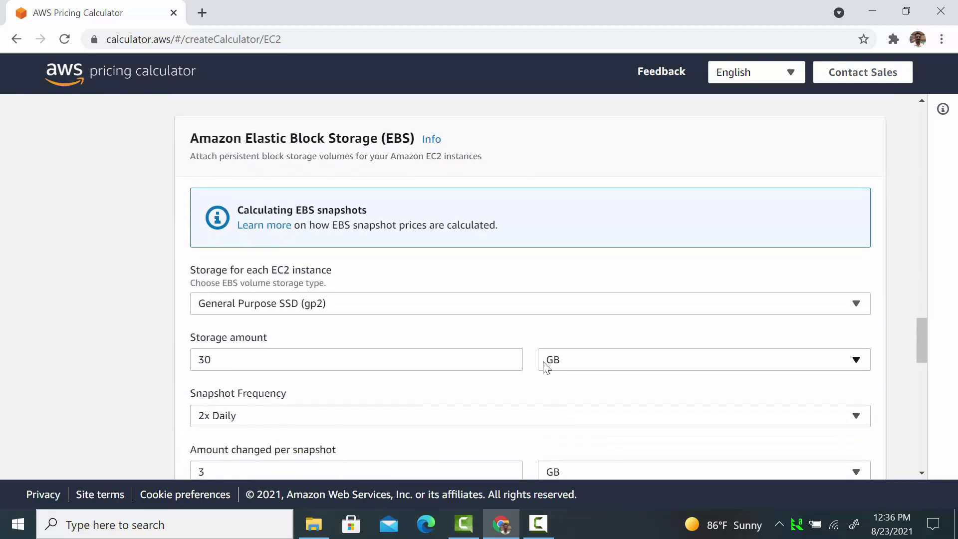
double_click(278, 364)
text(0)
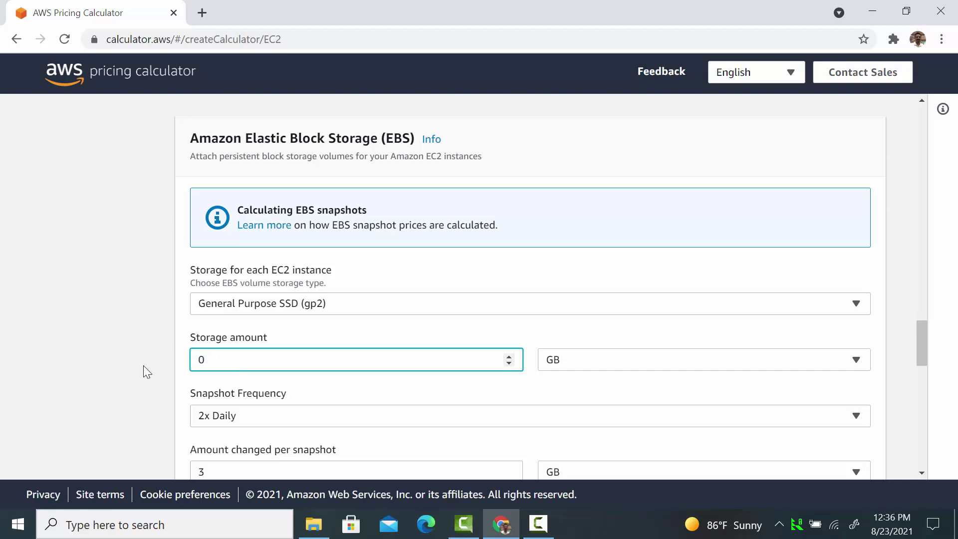
key(Tab)
drag(923, 350, 913, 445)
click(856, 405)
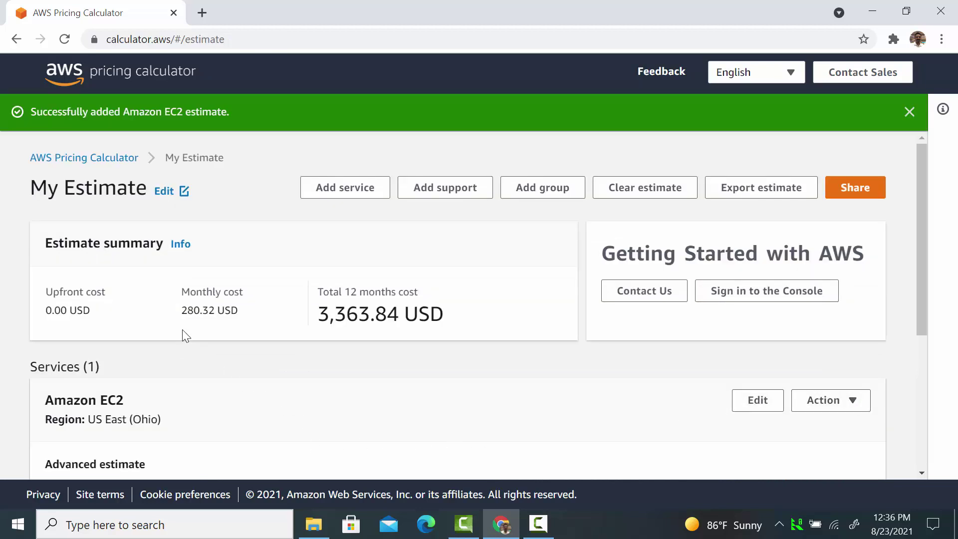
- Highlight the monthly cost and the total 12 months cost in the estimate summary
drag(182, 310, 252, 321)
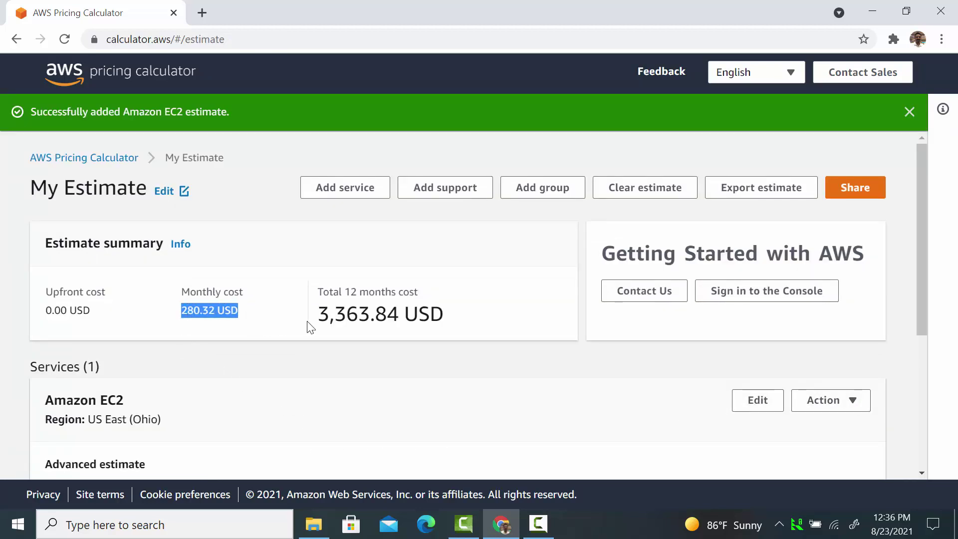
click(320, 313)
drag(319, 313, 473, 314)
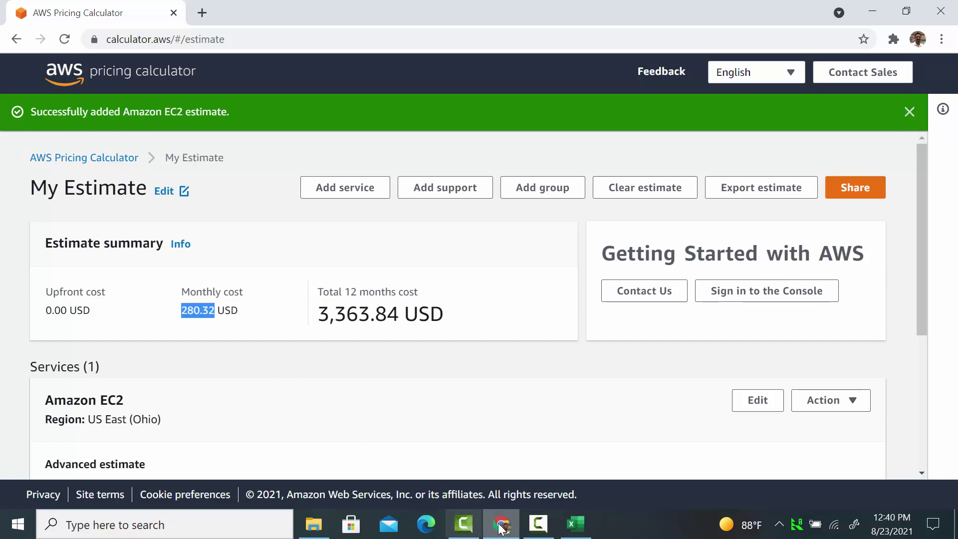
- Switch to the Pricing Model.xlsx workbook in Excel and fill the On-Demand row with =280.32 for 1 Month and =12*B5 for 1 Year
click(568, 528)
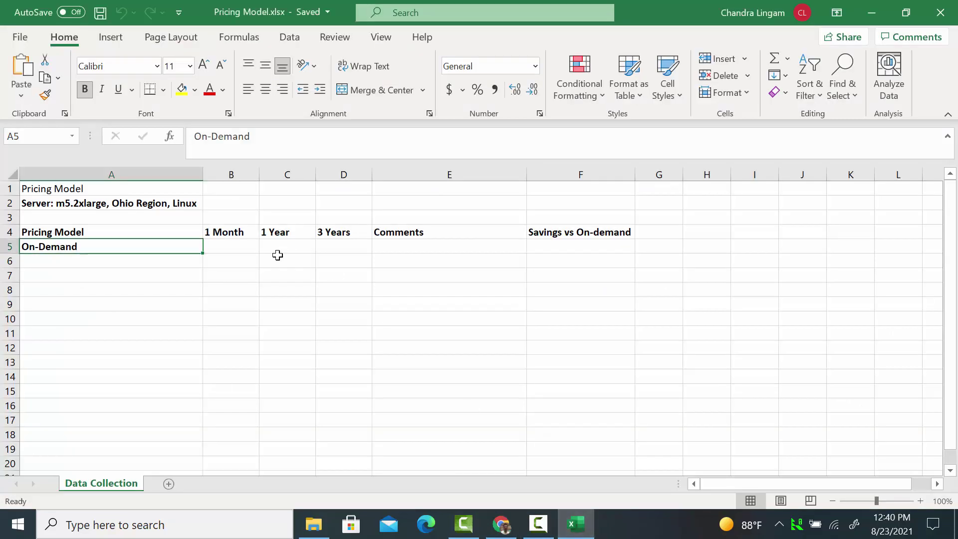
double_click(237, 249)
text(=280.32)
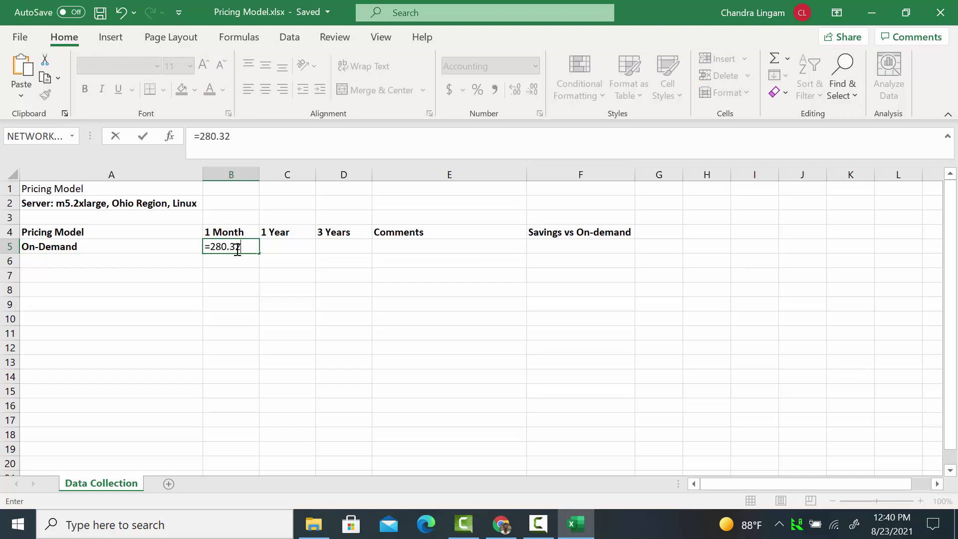
key(Tab)
text(=12*B5)
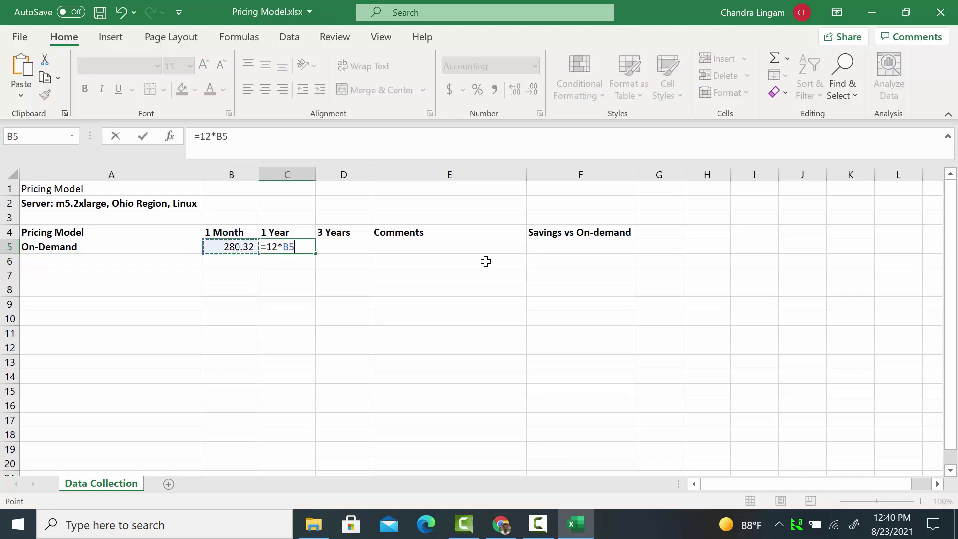
key(Return)
- Calculate the On-Demand cost for 3 Years in cell D5 with the formula =B5*36
key(Up)
key(Right)
key(Right)
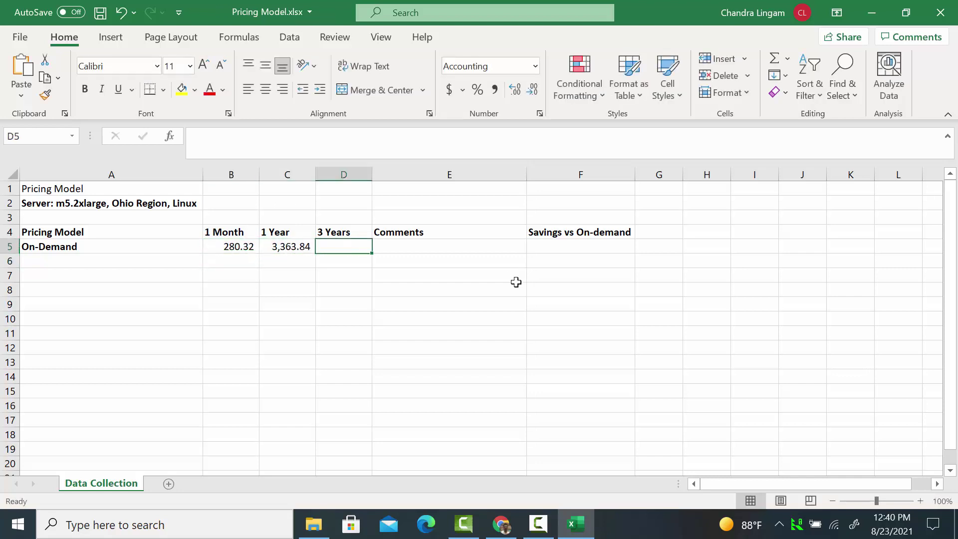
text(=)
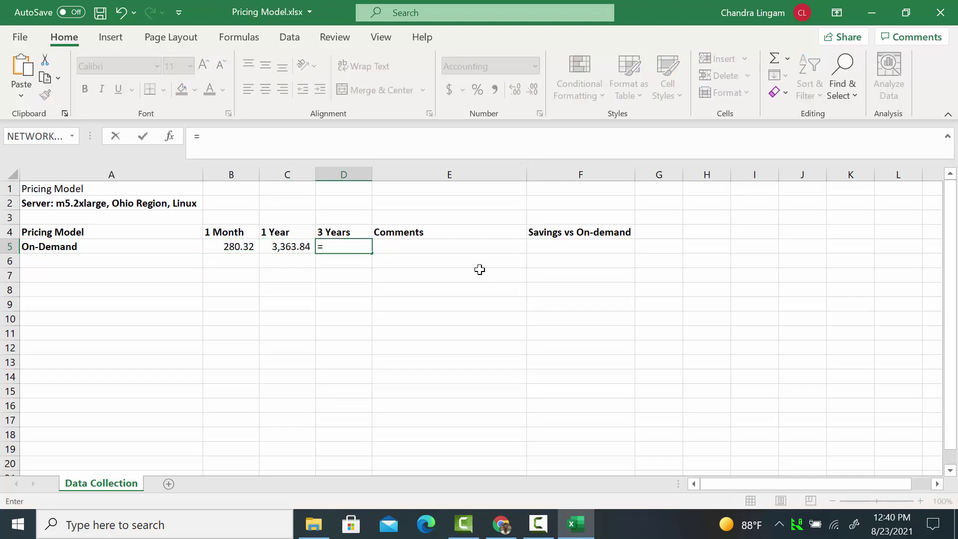
click(234, 248)
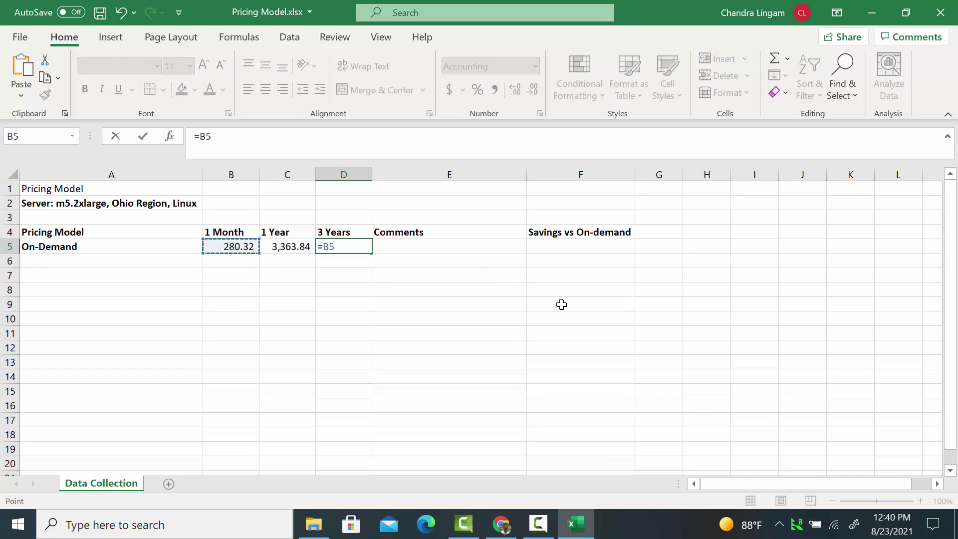
text(*36)
key(Return)
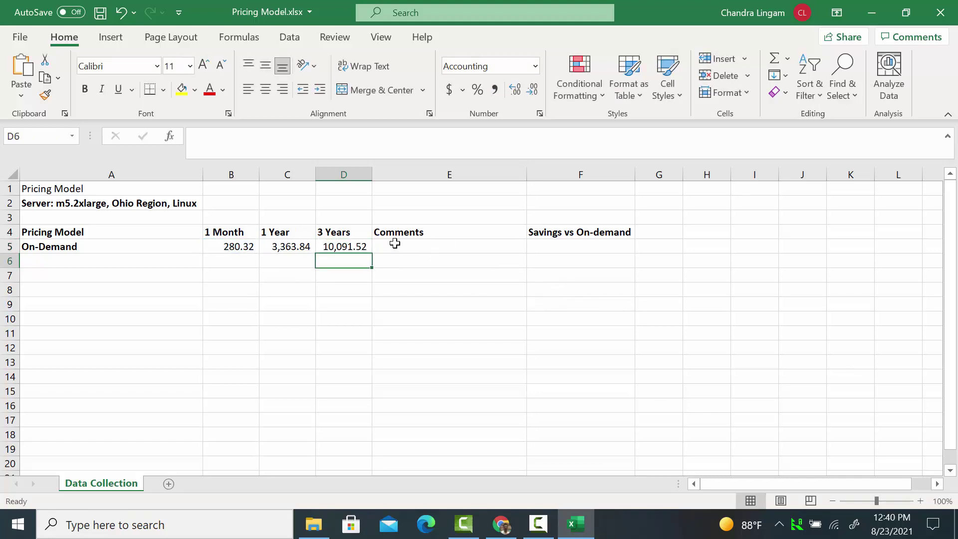
click(368, 244)
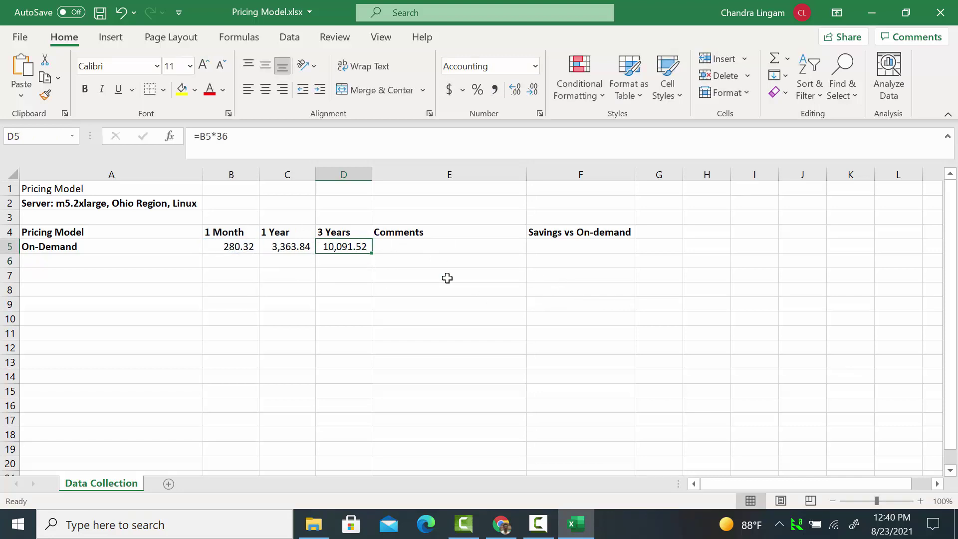
- Enter Baseline as the comment for the On-Demand row in cell E5
click(457, 252)
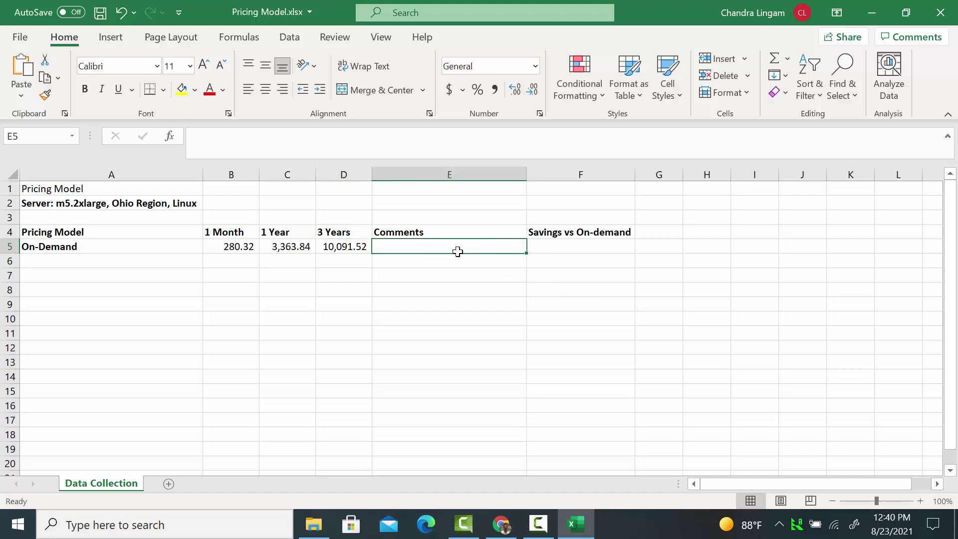
text(Baseline)
key(Return)
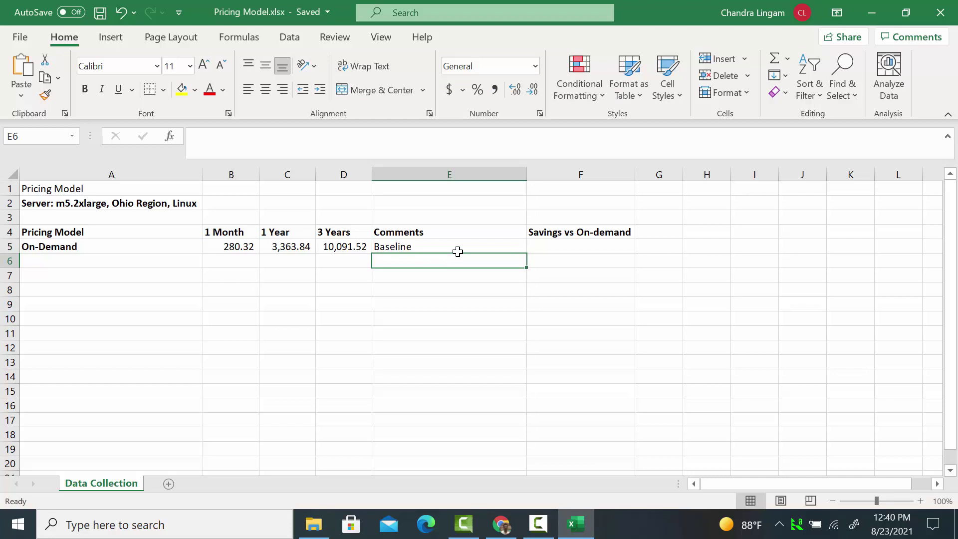
- Switch back to the AWS Pricing Calculator and open the Amazon EC2 service of the estimate for editing
key(alt+Tab)
scroll(483, 393, down, 5)
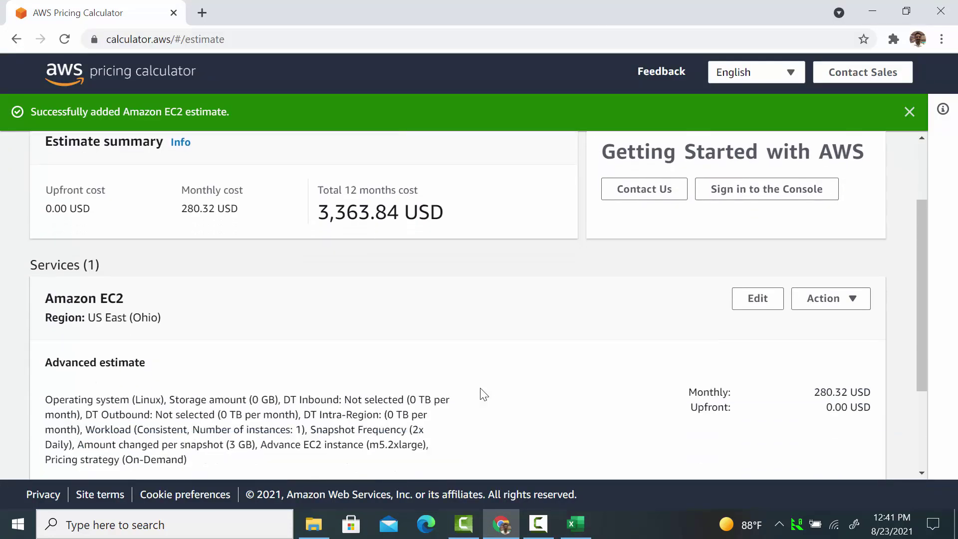
click(758, 176)
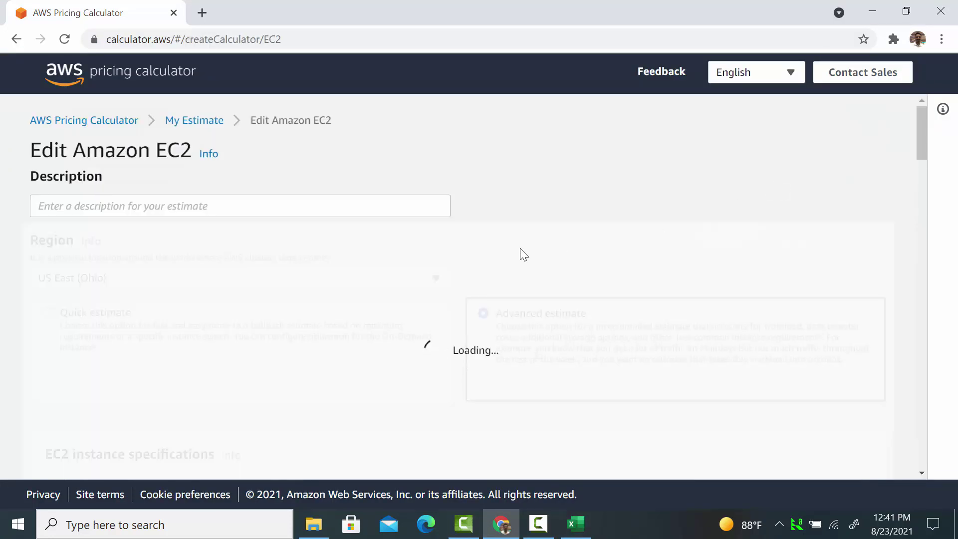
- Change the EC2 pricing model in the pricing strategy to All Reserved
scroll(522, 255, down, 1)
scroll(521, 250, down, 12)
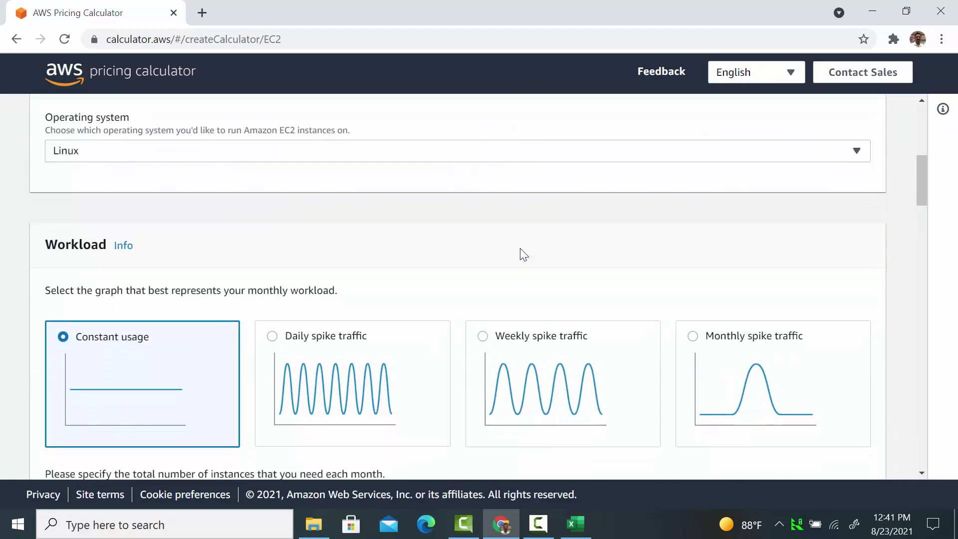
scroll(521, 255, down, 10)
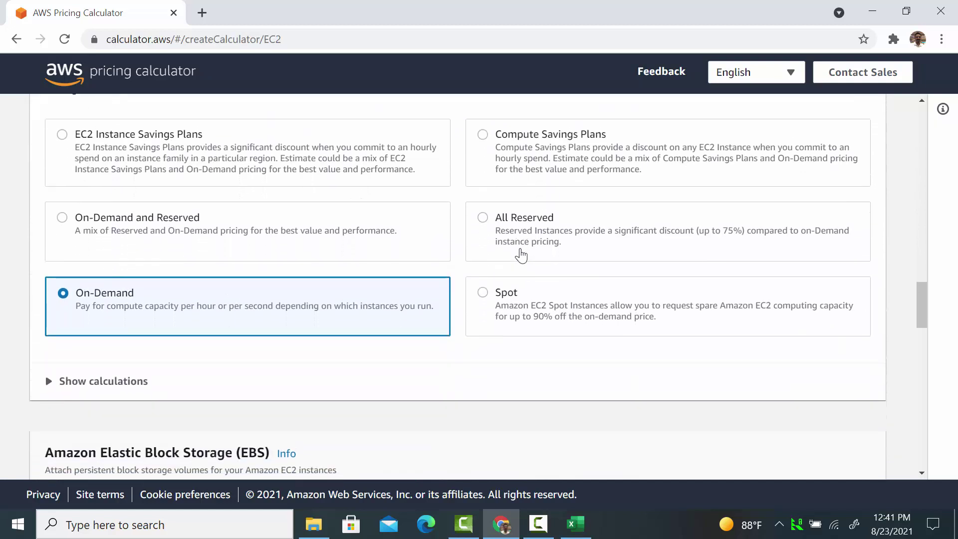
scroll(578, 253, up, 1)
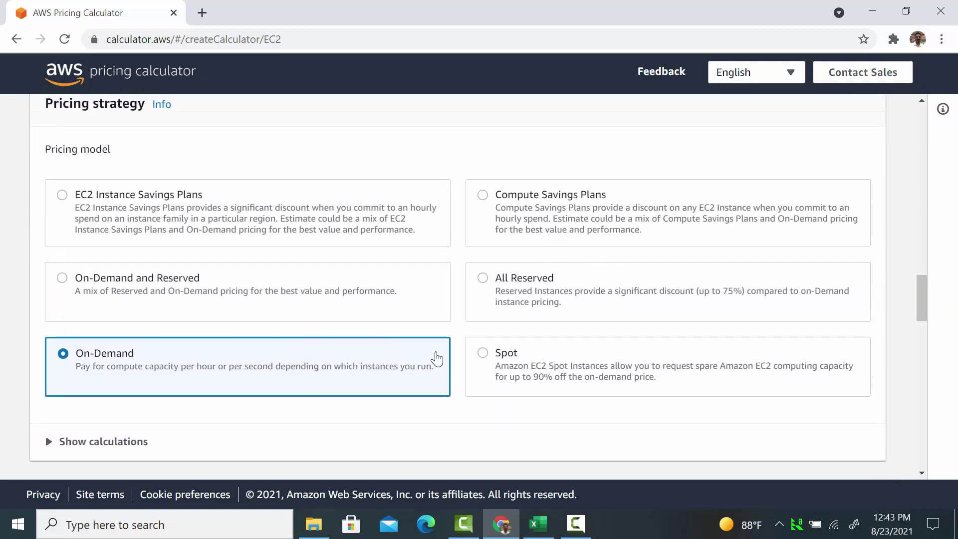
click(484, 281)
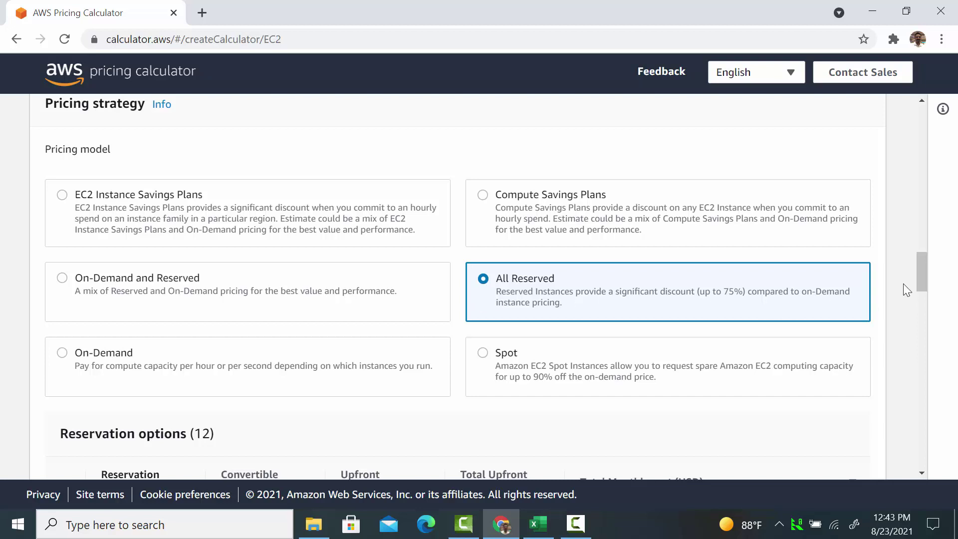
- Examine the reservation options by term, convertible instances and upfront payment, highlighting the convertible value of the 1 Year non-convertible all-upfront option
scroll(922, 273, down, 1)
scroll(926, 283, down, 6)
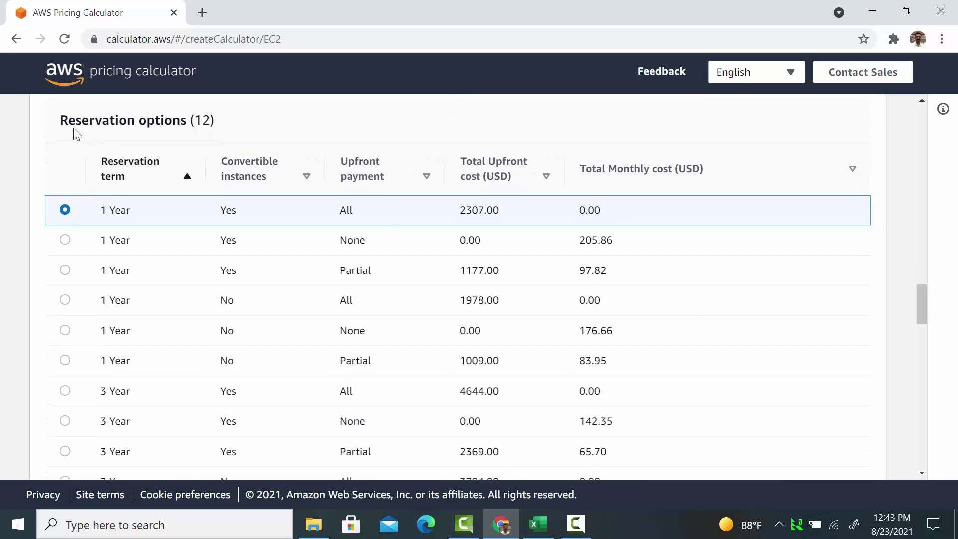
drag(62, 121, 264, 122)
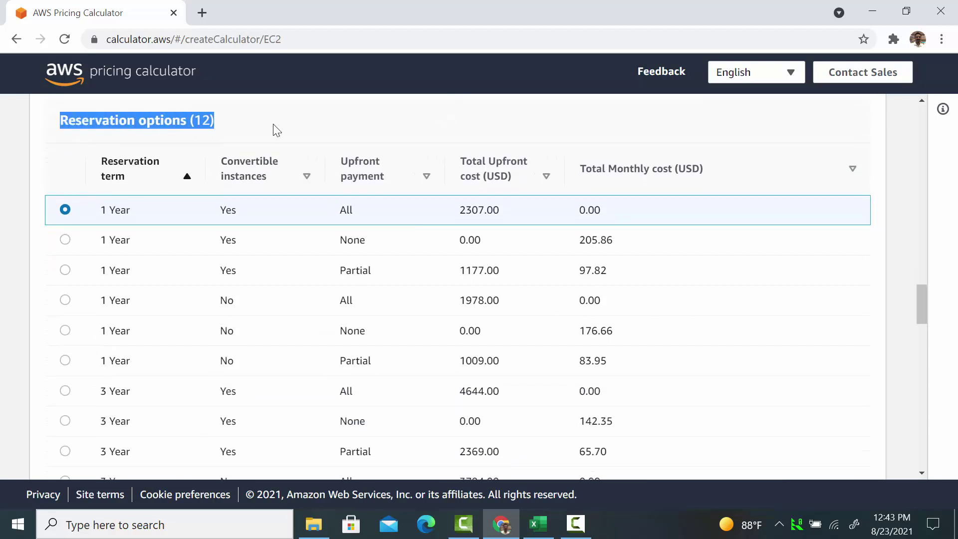
click(79, 126)
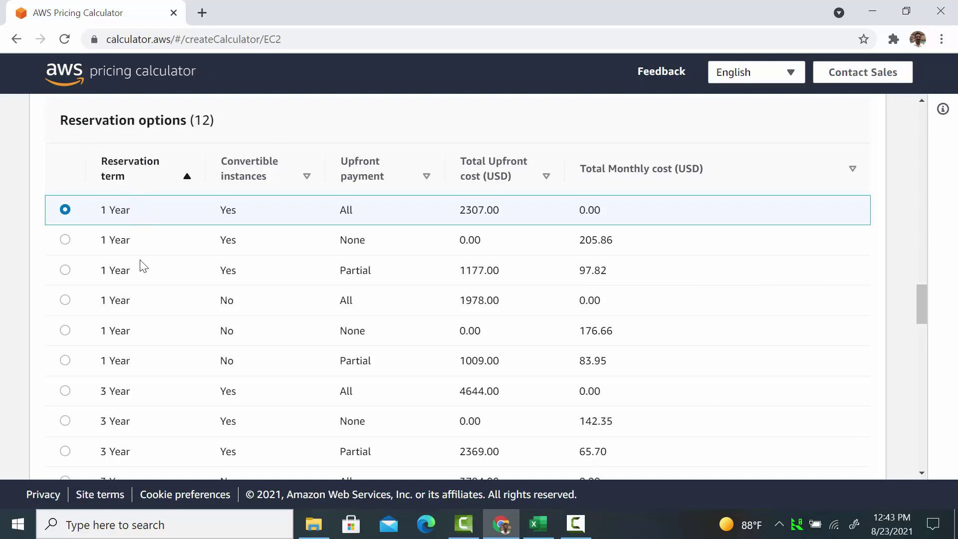
scroll(144, 402, down, 2)
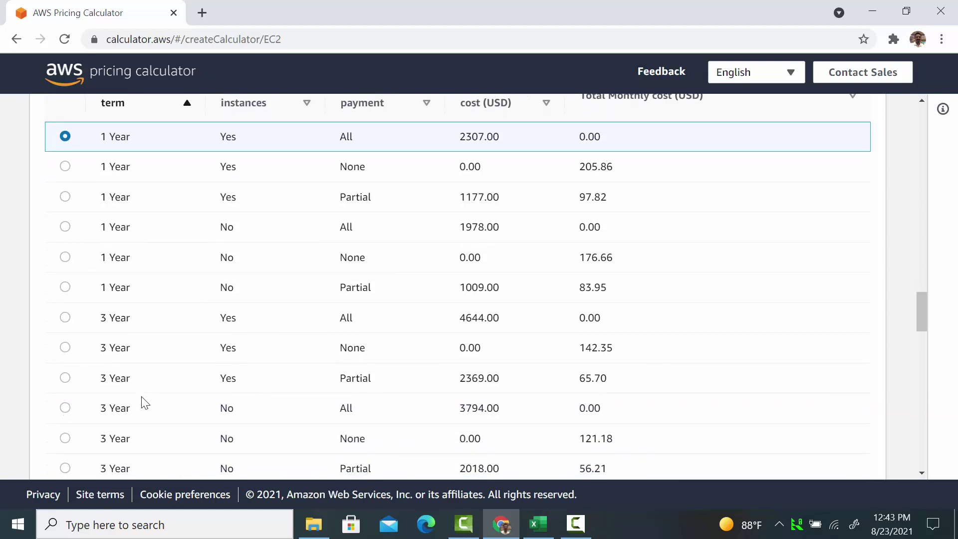
scroll(145, 402, up, 2)
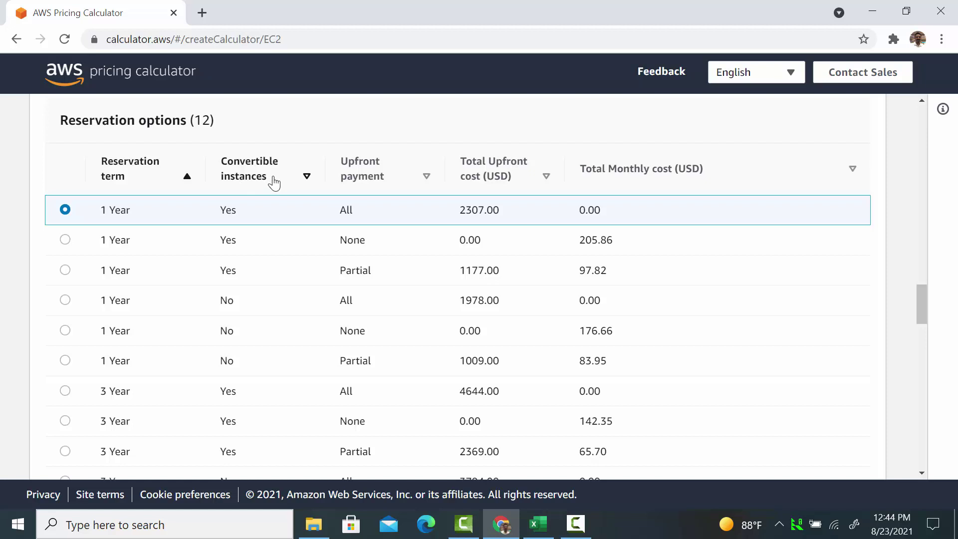
double_click(229, 302)
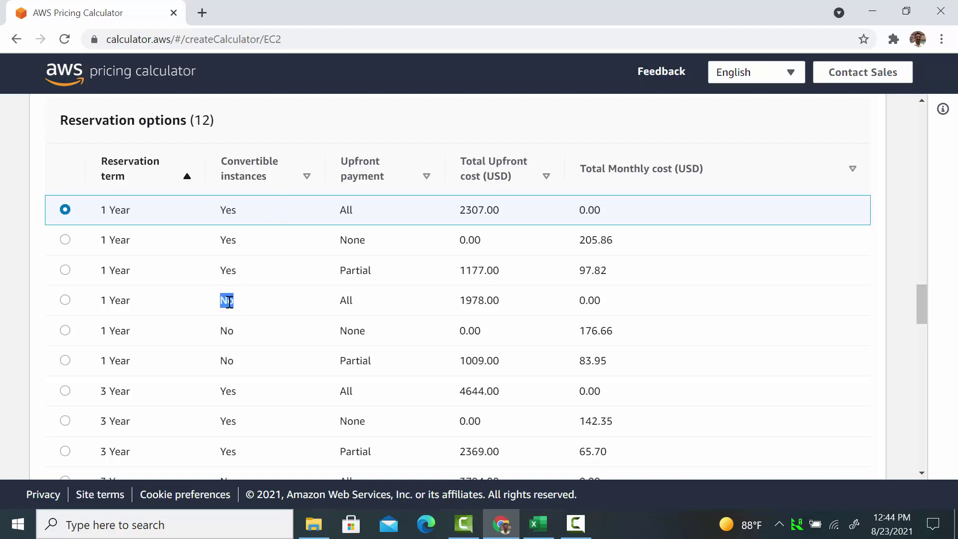
- Select the 1 Year, non-convertible, all-upfront reservation option and highlight its convertible value
click(65, 302)
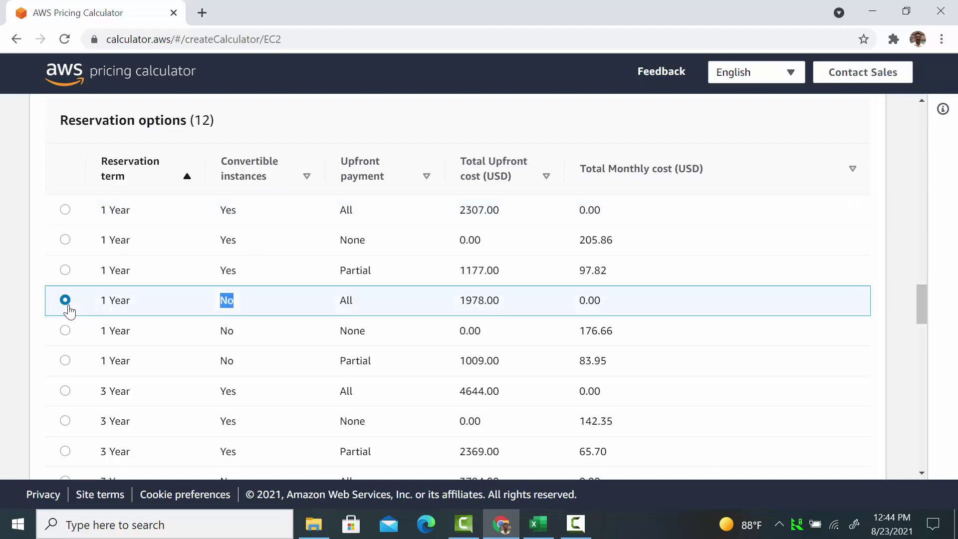
click(253, 304)
double_click(229, 300)
- Filter the EC2 instance list by m5. and examine how the m5.xlarge and m5.large names combine family and size
drag(921, 306, 918, 221)
click(355, 150)
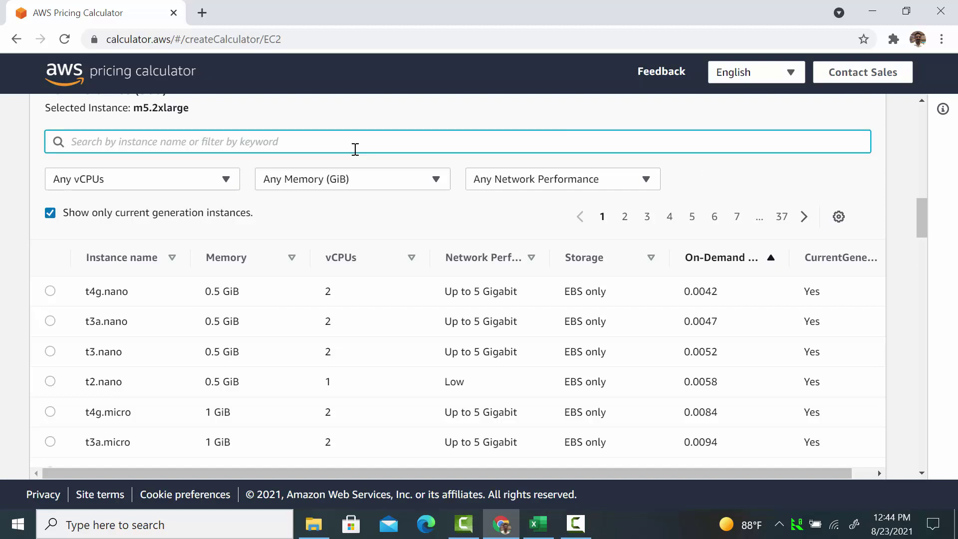
text(m5.)
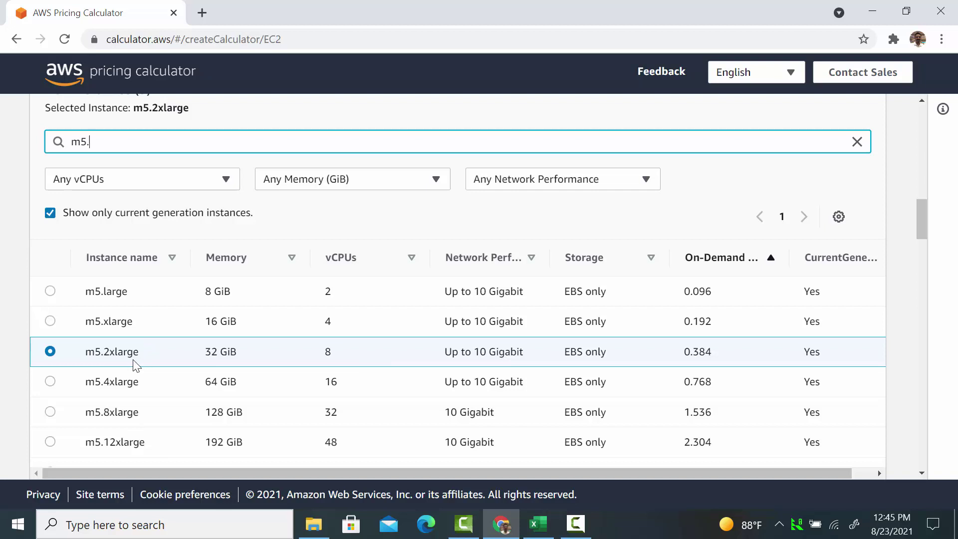
double_click(123, 321)
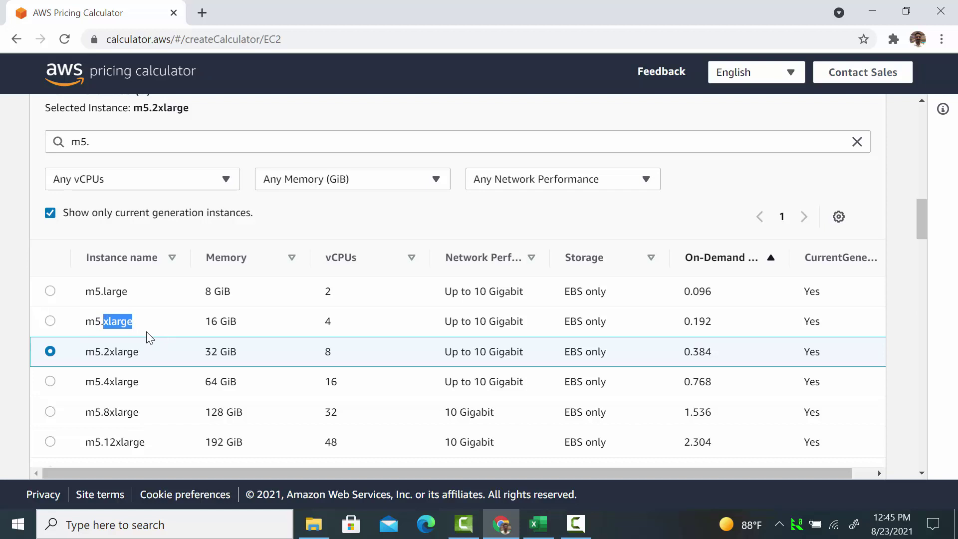
double_click(119, 291)
double_click(93, 292)
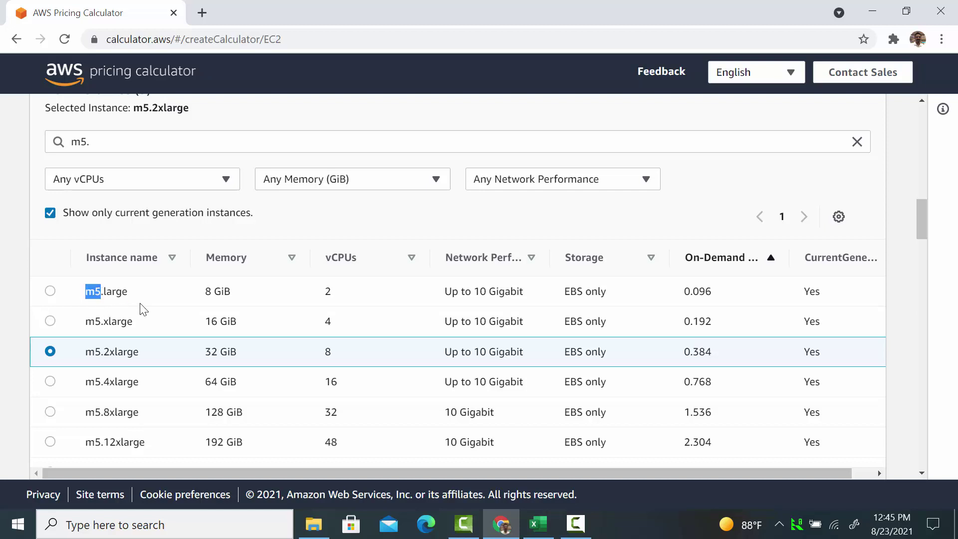
- Look up the c5. family in the instance list, and filter the list by m5. again
drag(127, 141, 25, 144)
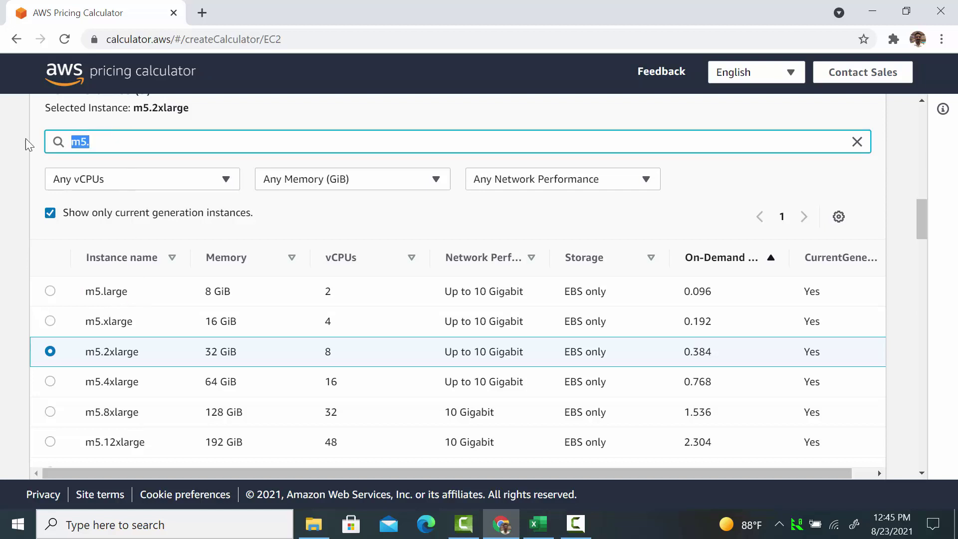
text(c5.)
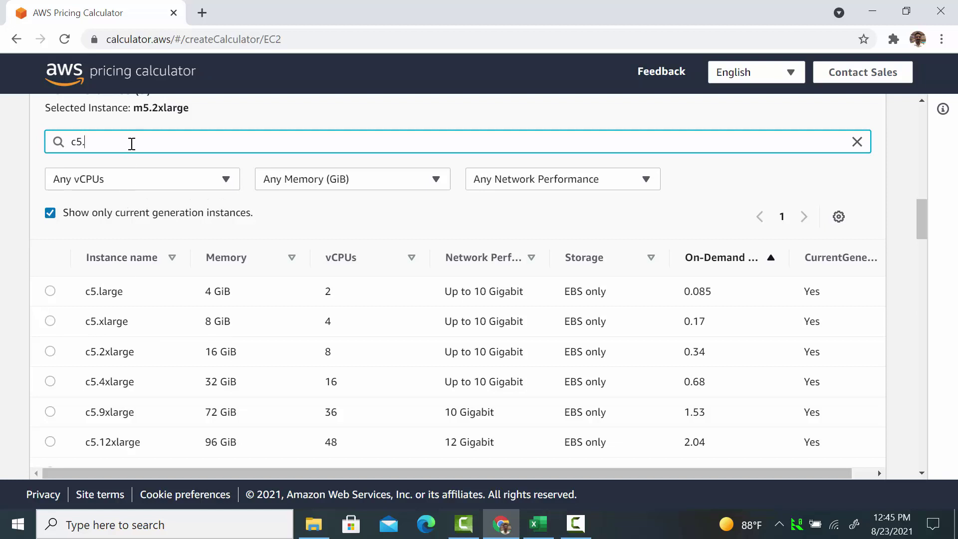
triple_click(78, 142)
text(m5.)
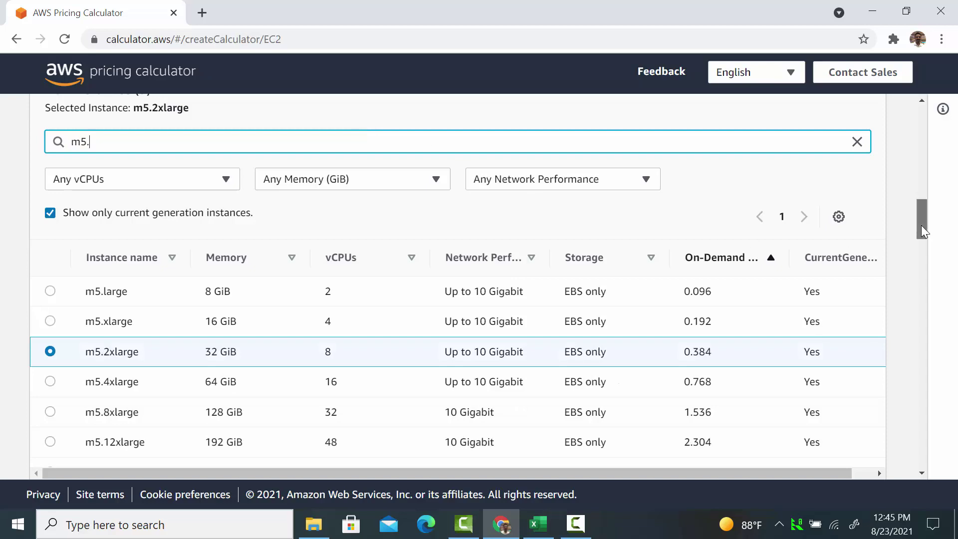
- Select the 1 Year, convertible, all-upfront reservation option and highlight its convertible value
drag(921, 227, 915, 318)
double_click(229, 183)
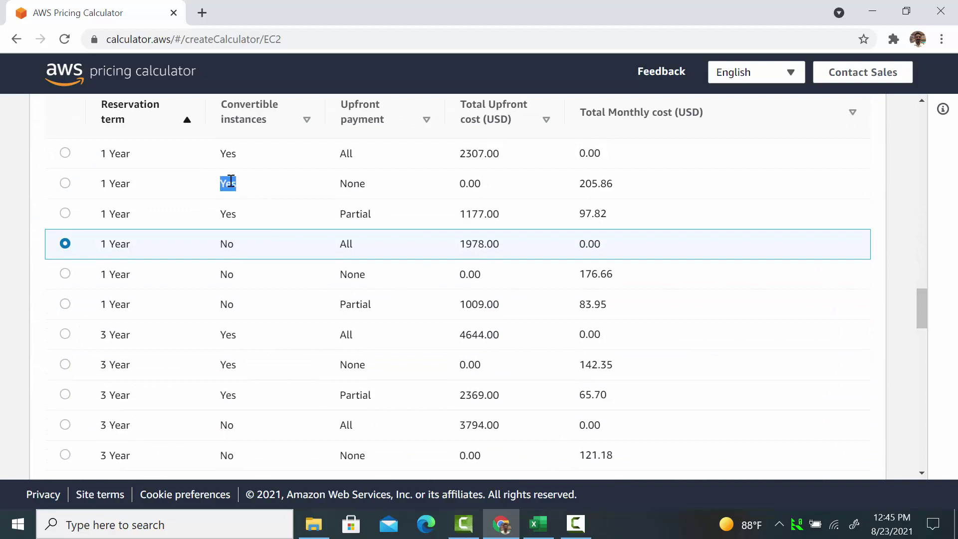
click(64, 153)
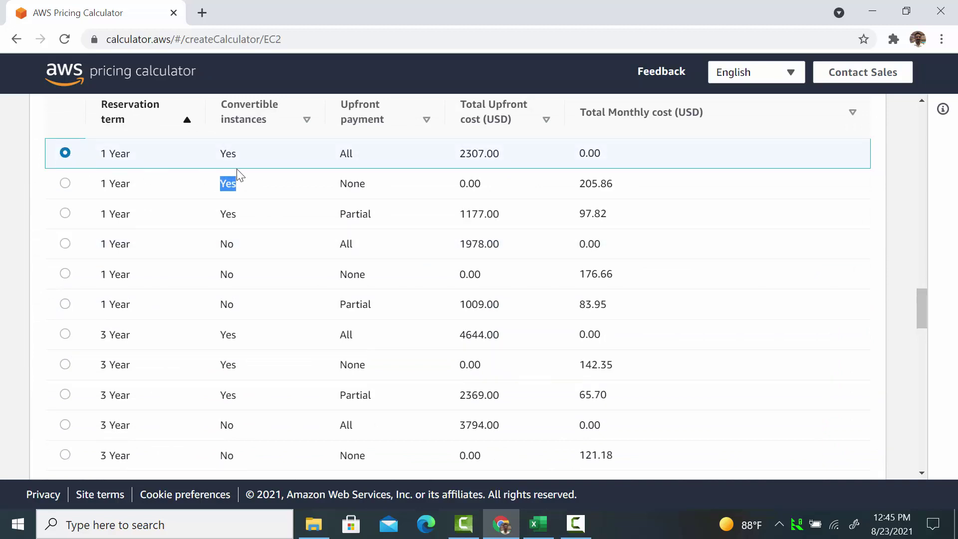
double_click(227, 152)
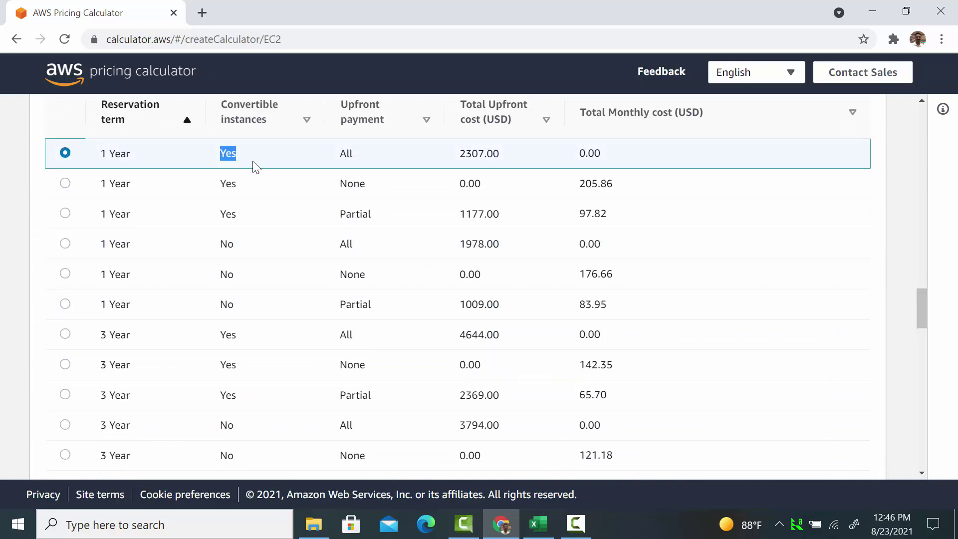
- Highlight m5.2xlarge in the instance list, filter the list by c5. and highlight c5.2xlarge for comparison
scroll(256, 167, up, 2)
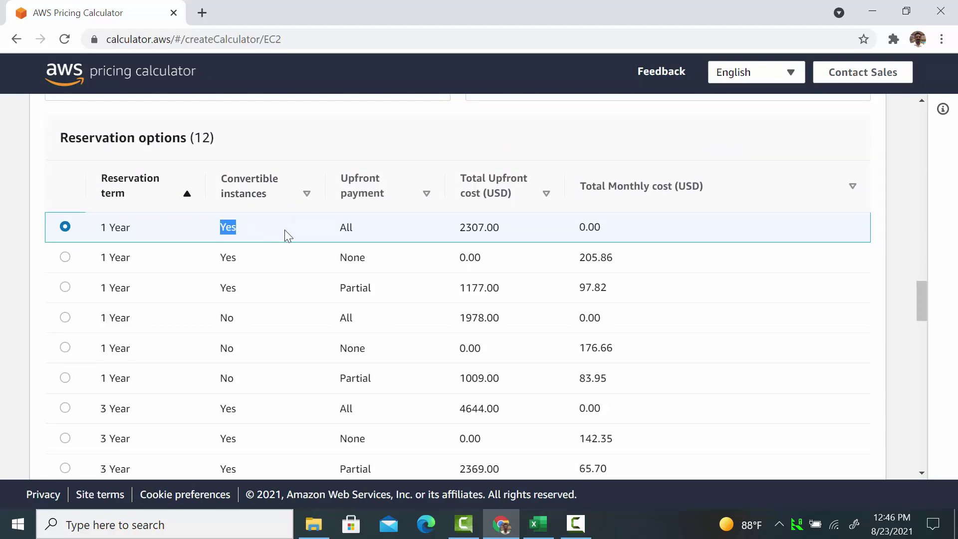
drag(921, 310, 924, 235)
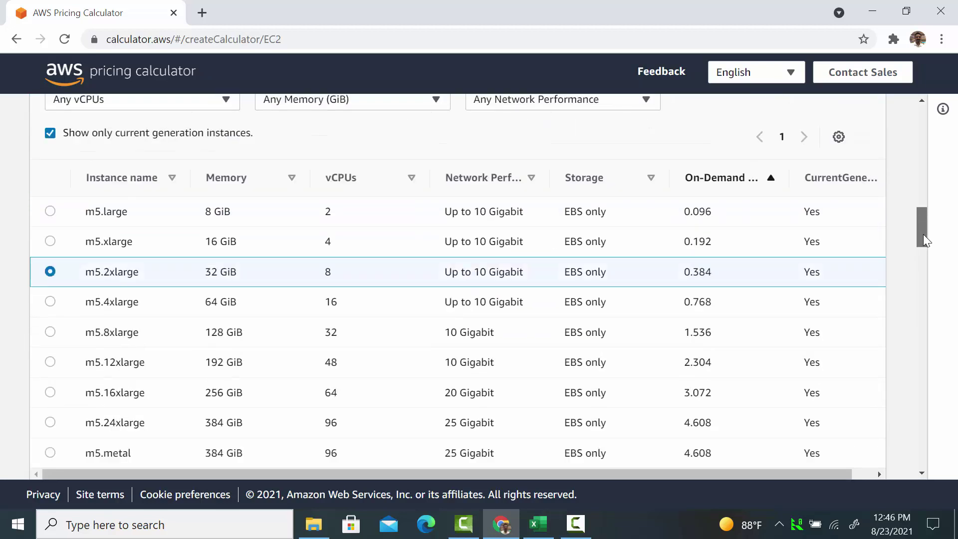
drag(88, 286, 145, 292)
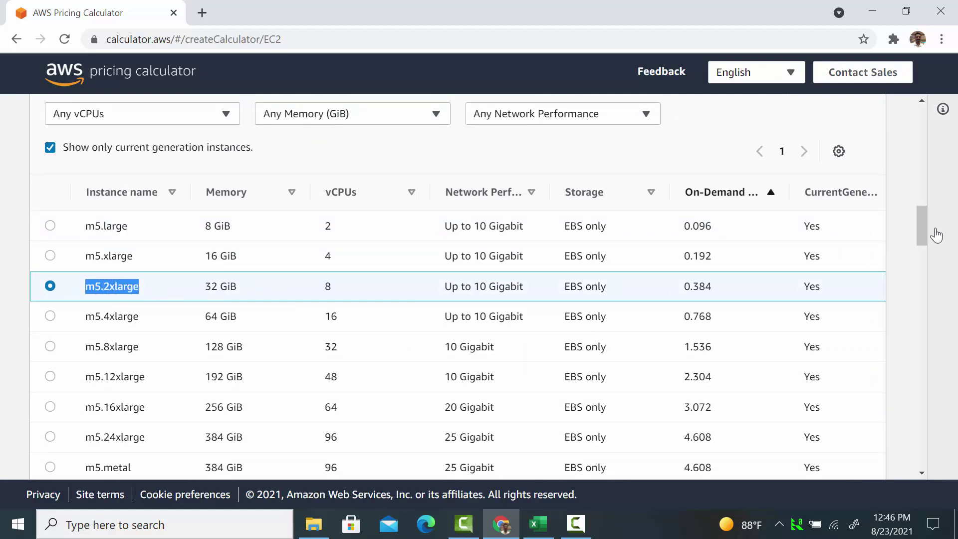
drag(924, 223, 924, 217)
drag(96, 168, 3, 167)
text(c5.)
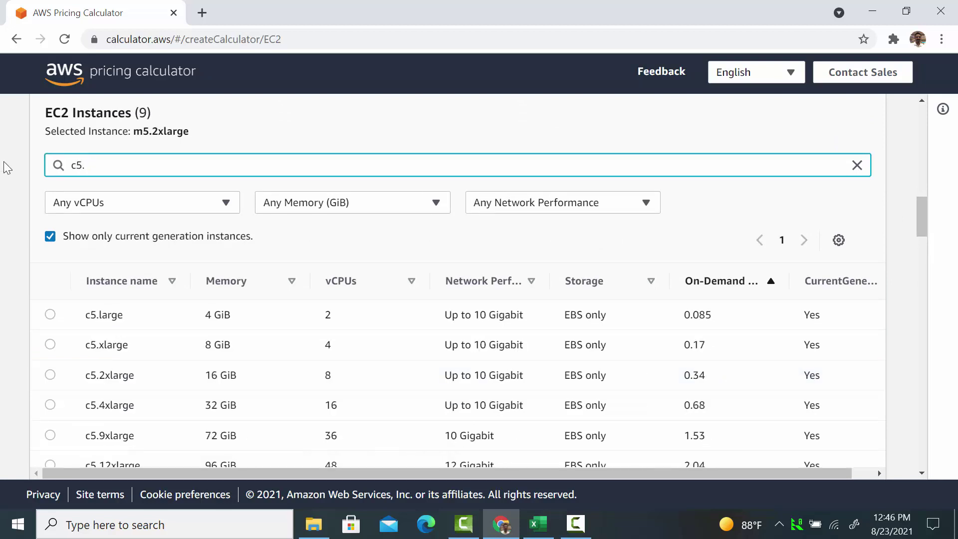
click(89, 384)
drag(87, 379, 147, 379)
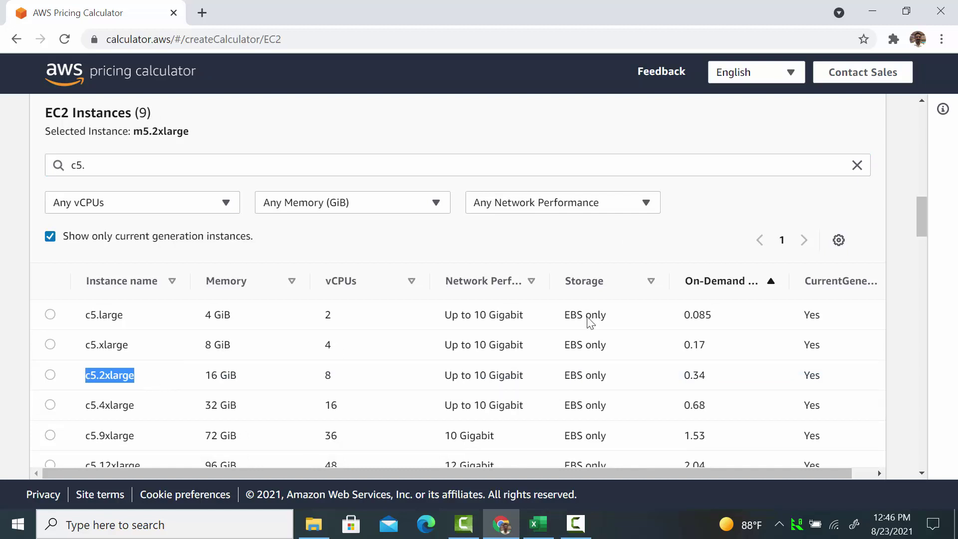
- Compare the 1 Year and 3 Year reservation terms in the reservation options
scroll(925, 241, down, 1)
drag(925, 240, 901, 314)
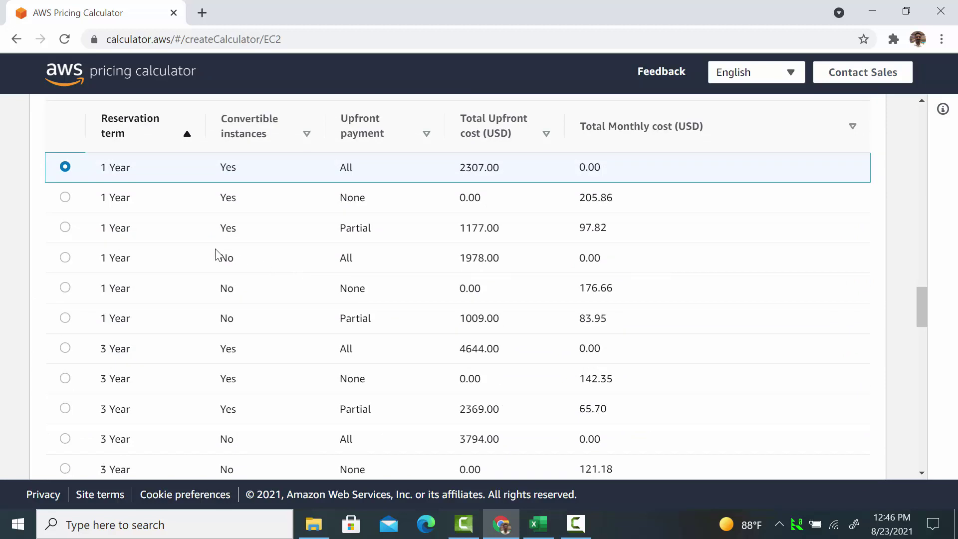
mouse_move(102, 168)
mouse_down()
mouse_move(129, 167)
mouse_move(103, 175)
mouse_up()
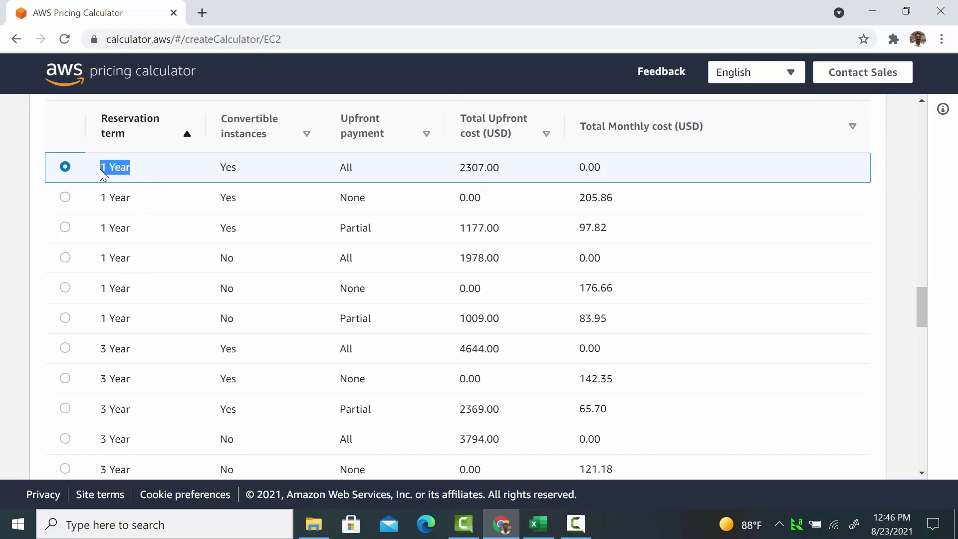
drag(134, 349, 96, 357)
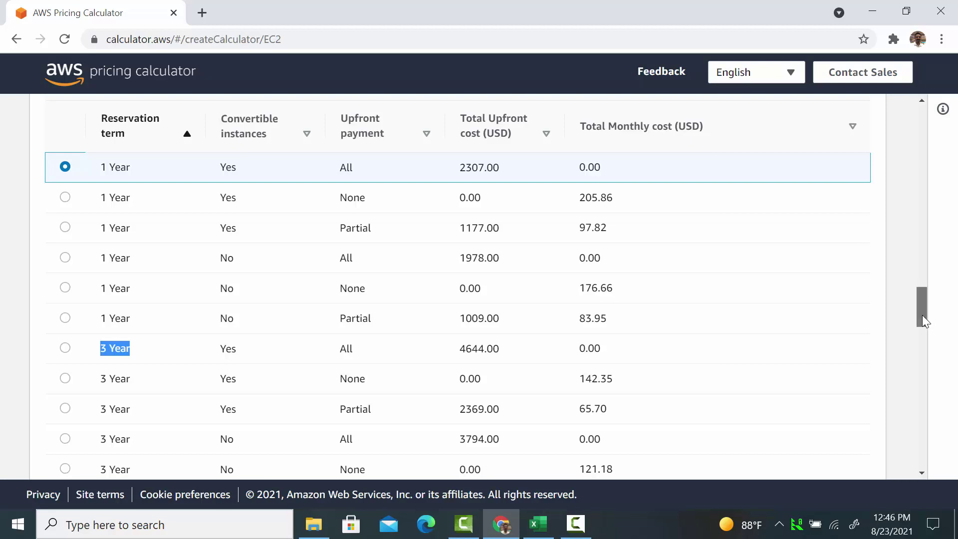
drag(922, 314, 921, 316)
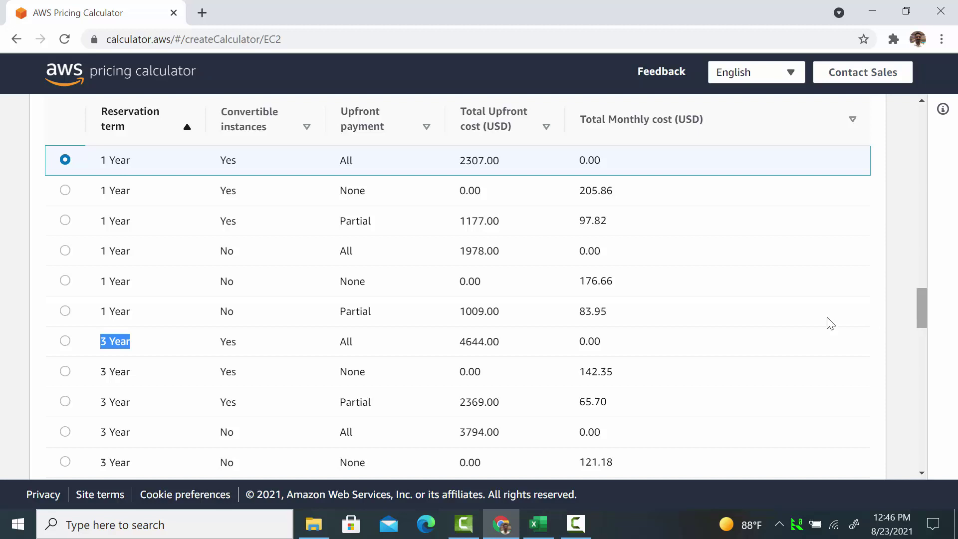
click(23, 250)
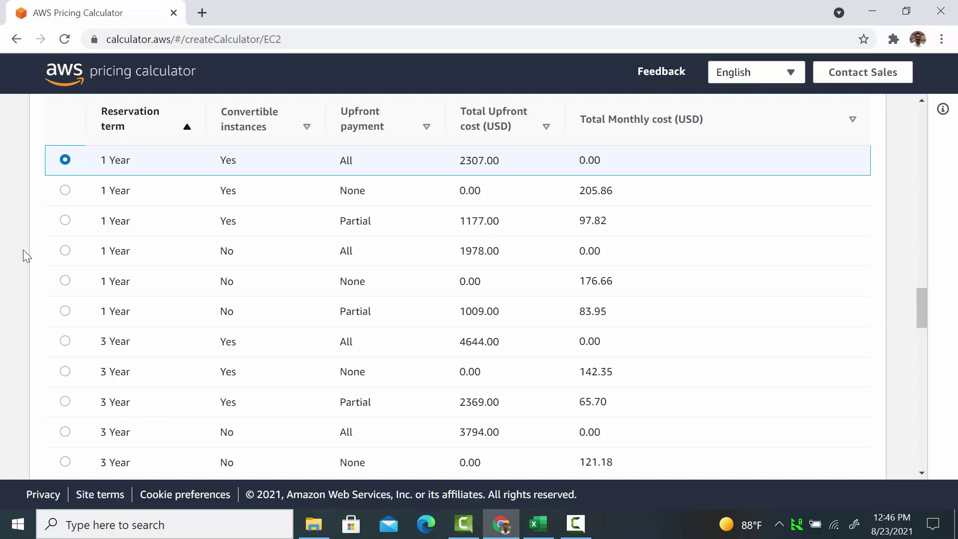
scroll(77, 268, up, 1)
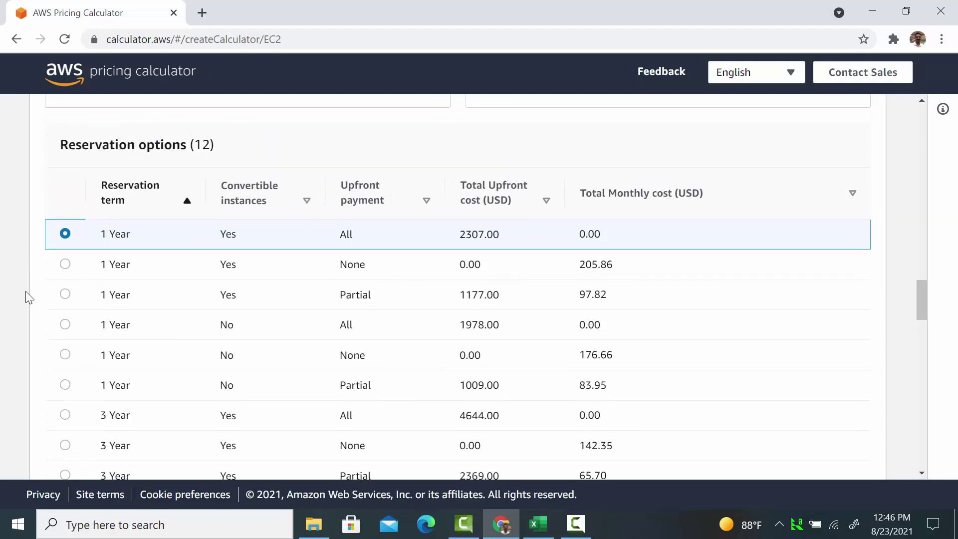
- Try the 1 Year convertible no-upfront option, followed by the non-convertible all-upfront and partial-upfront options, highlighting the latter two's upfront payment values
click(62, 269)
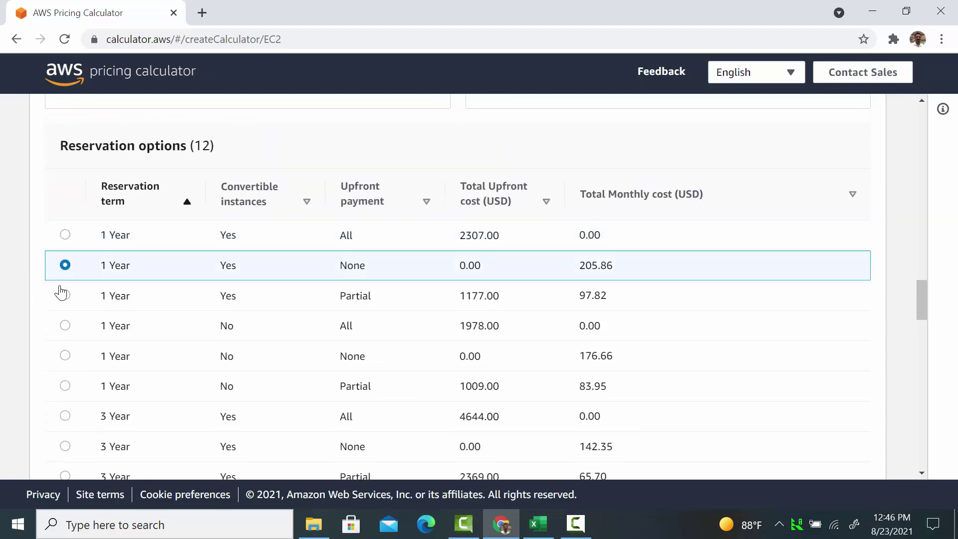
click(188, 330)
scroll(189, 257, down, 1)
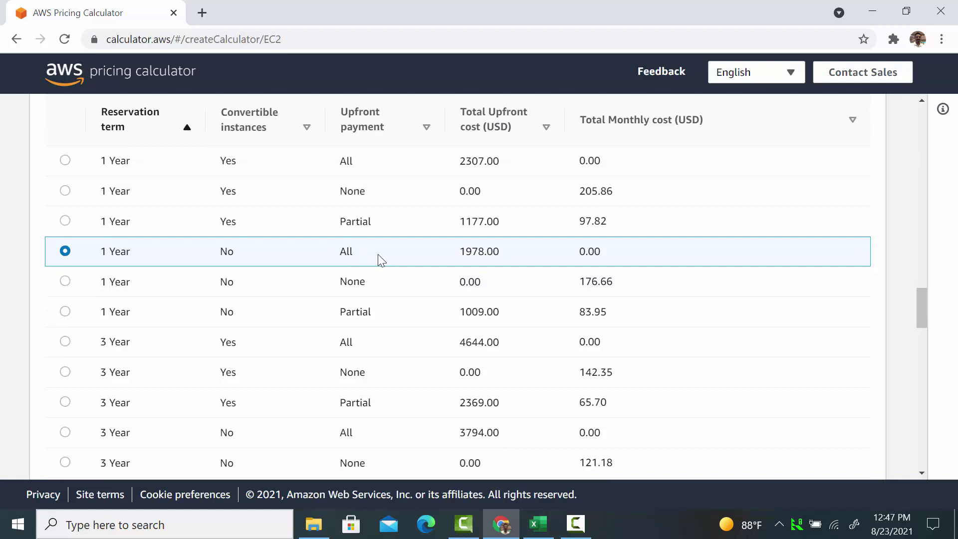
double_click(346, 252)
click(366, 314)
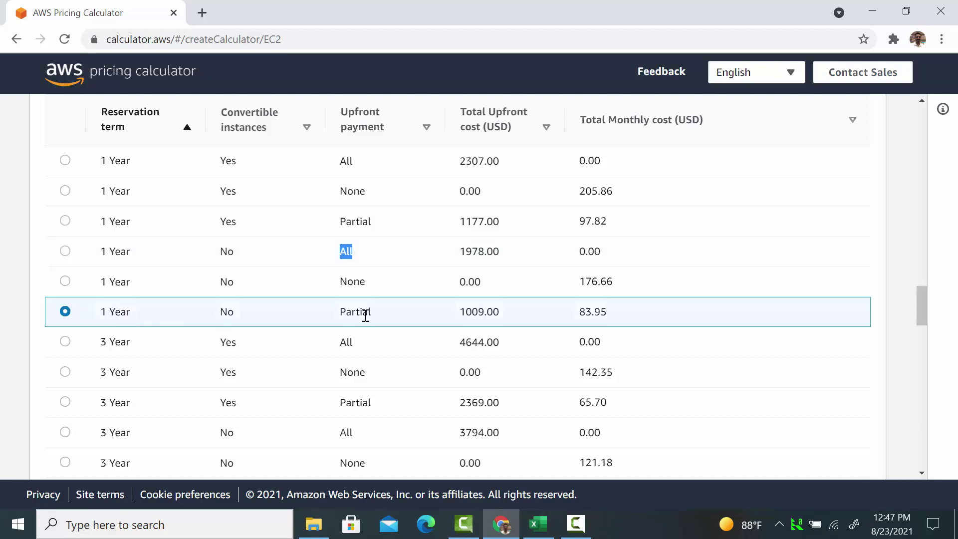
double_click(364, 312)
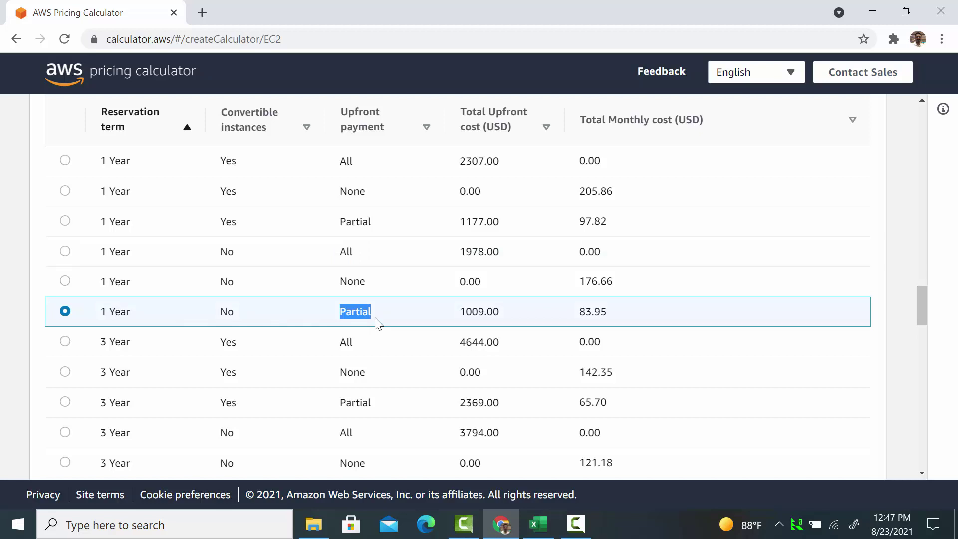
- Select the 1 Year, non-convertible reservation option with no upfront payment and save the EC2 estimate
click(365, 281)
click(65, 280)
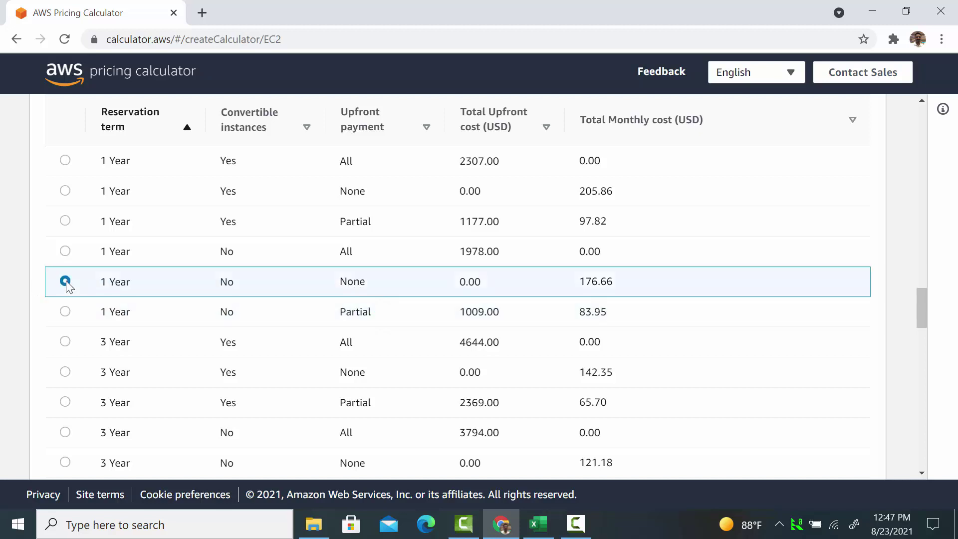
double_click(361, 284)
drag(581, 281, 651, 290)
drag(922, 302, 921, 452)
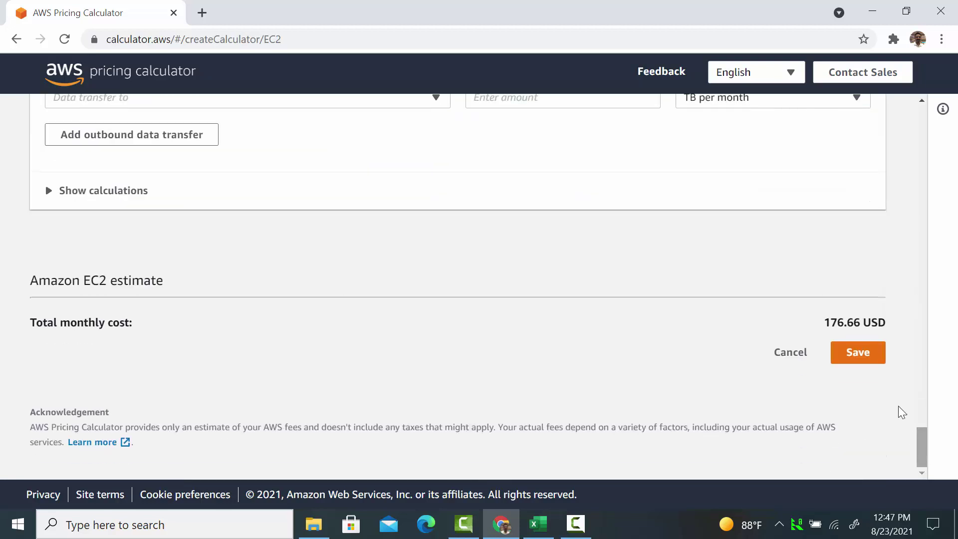
click(863, 356)
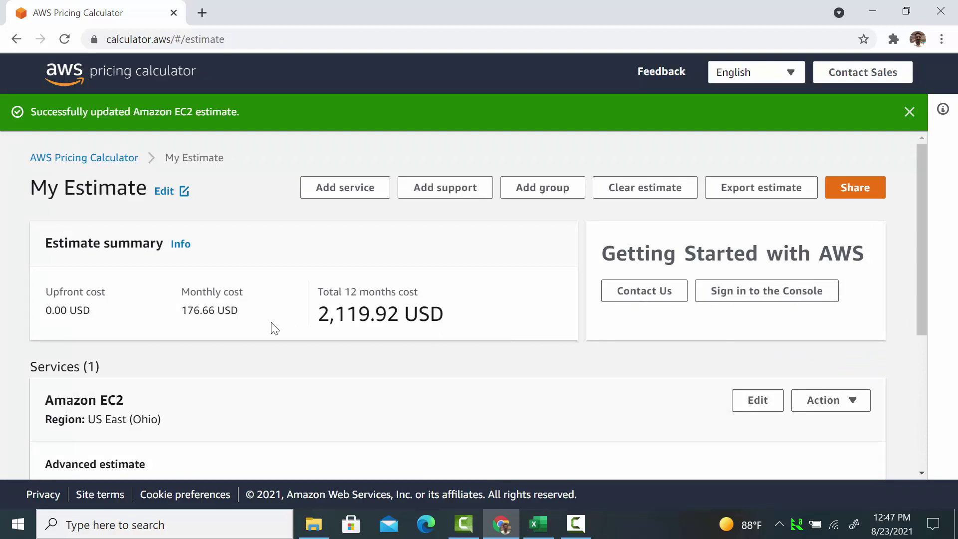
- Examine the monthly cost and the total 12 months cost in the estimate summary
drag(182, 311, 267, 323)
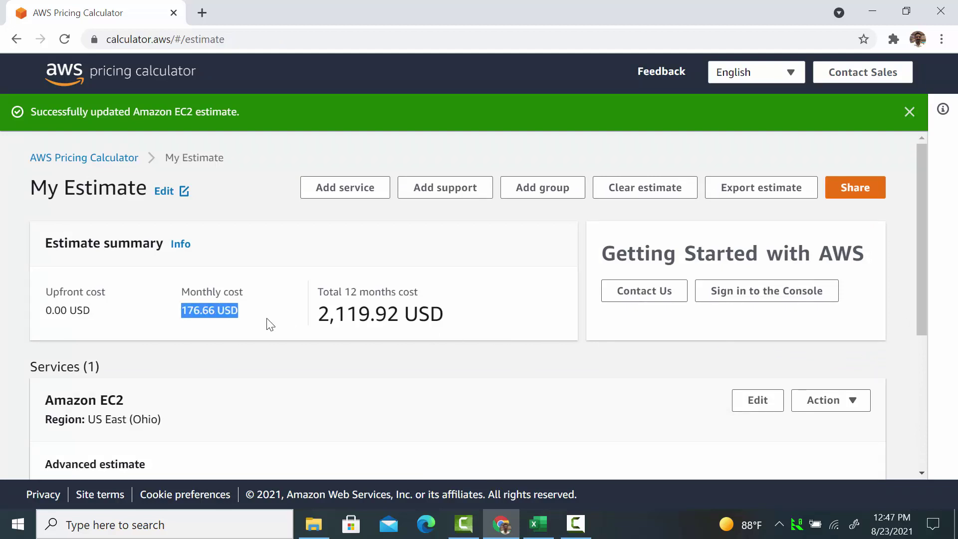
double_click(324, 313)
drag(461, 323, 496, 322)
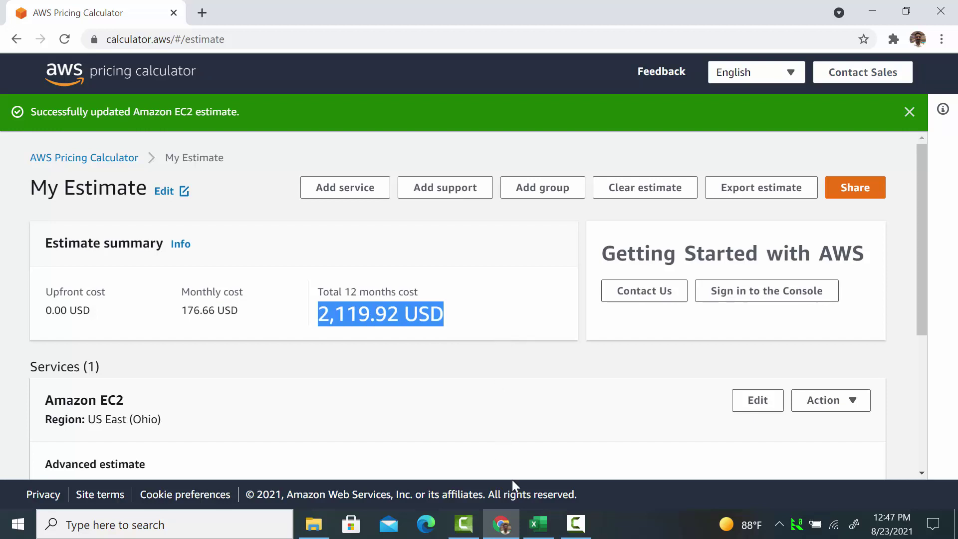
- Switch to the Excel workbook and enter Standard - 1 year - No upfront in A6 with a monthly cost of 176.66 in B6
click(538, 524)
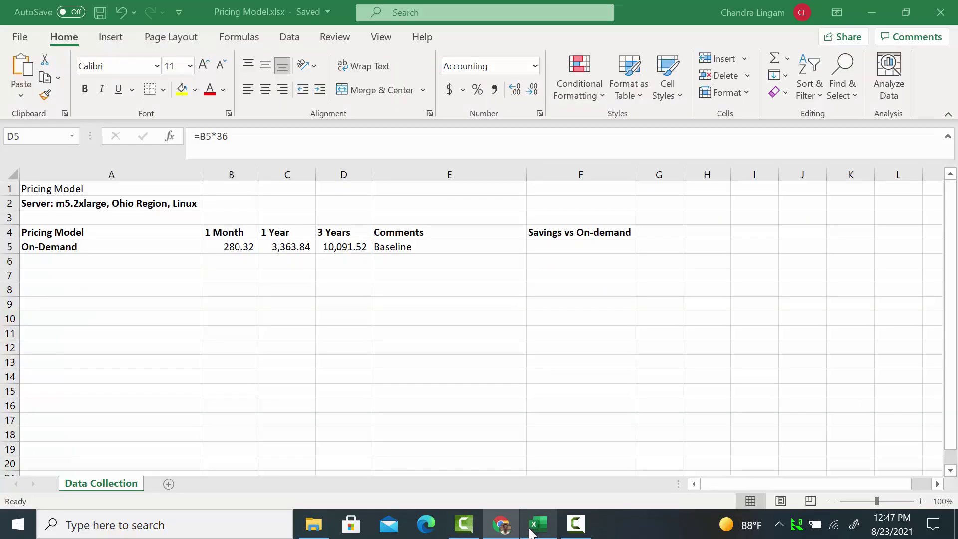
click(89, 260)
text(Standard - 1 year - No upfront)
key(Tab)
text(176.66)
key(Tab)
- Calculate the 1 Year cost in C6 as 12 times B6 and the 3 Years cost in D6 as 36 times B6
text(=12*)
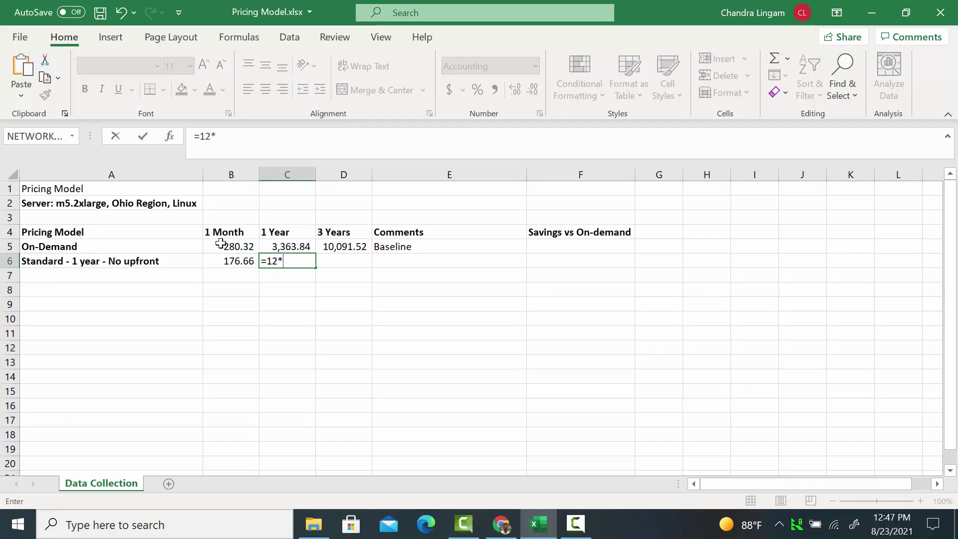
click(227, 260)
key(Tab)
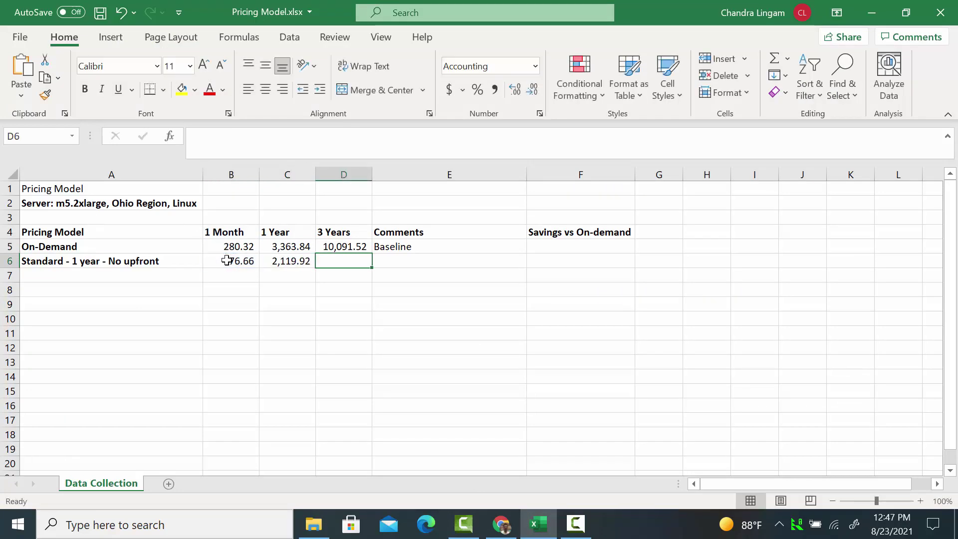
text(=36*)
click(227, 260)
key(Return)
key(Up)
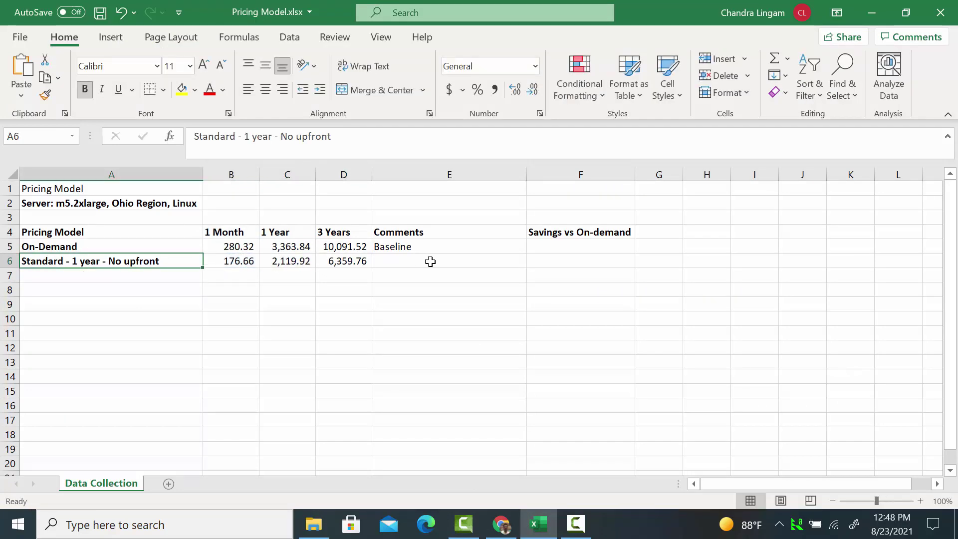
- Calculate the 1-year standard reservation's savings versus On-Demand in F6 with =1-C6/C5 and save the workbook
key(Right)
key(Right)
key(Right)
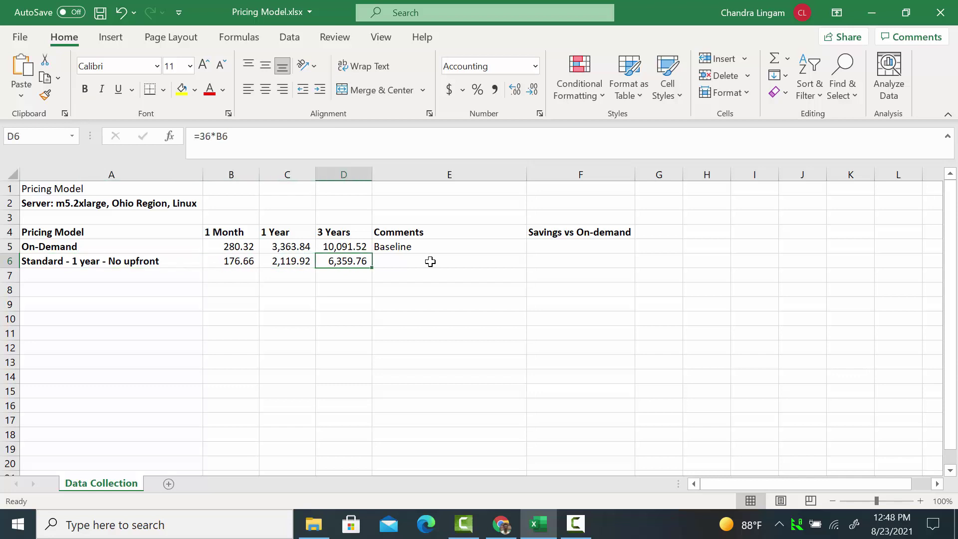
key(Right)
key(Right)
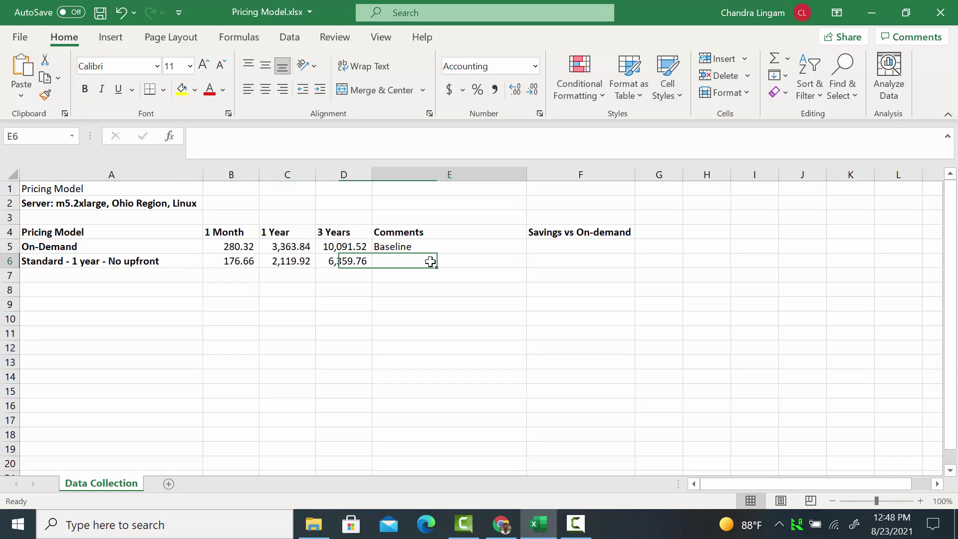
text(=1-)
click(287, 261)
text(/)
click(277, 246)
key(Return)
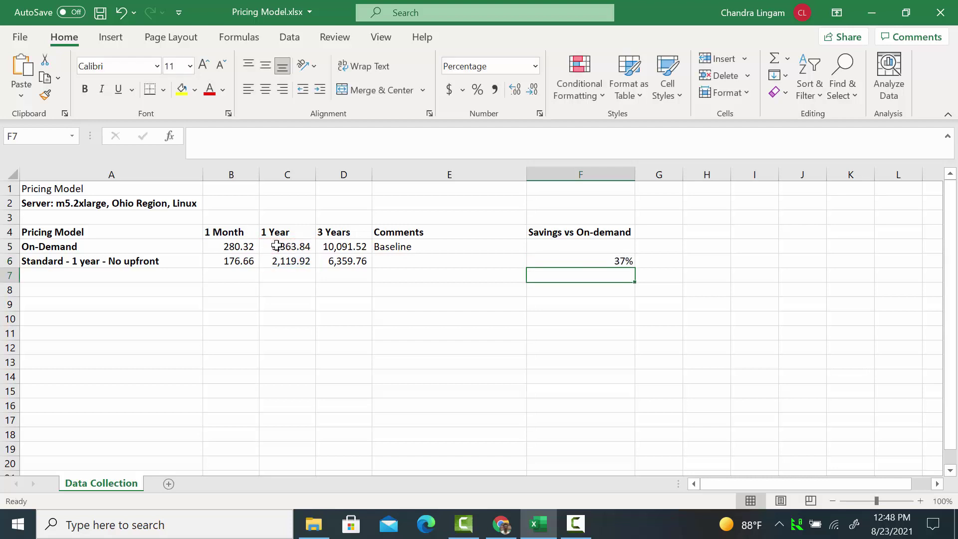
key(Up)
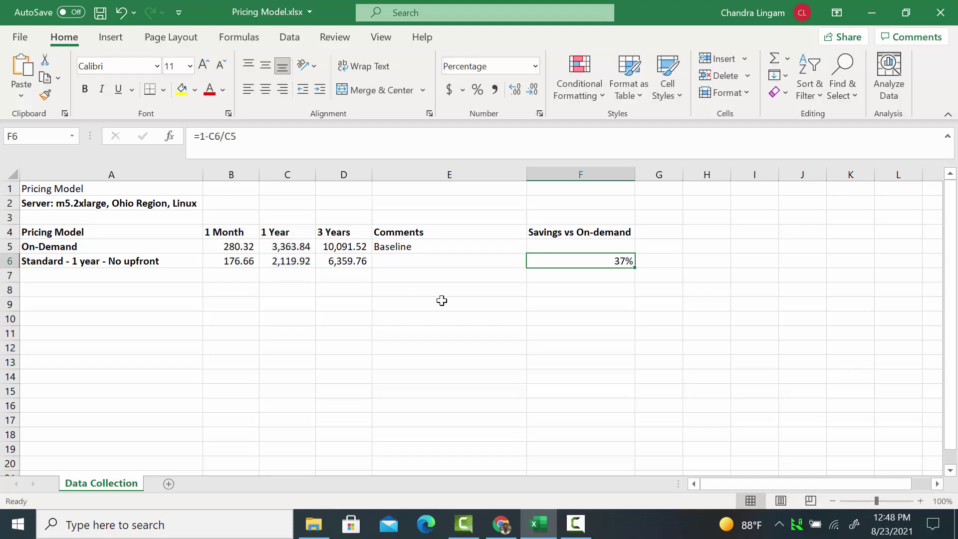
key(ctrl+s)
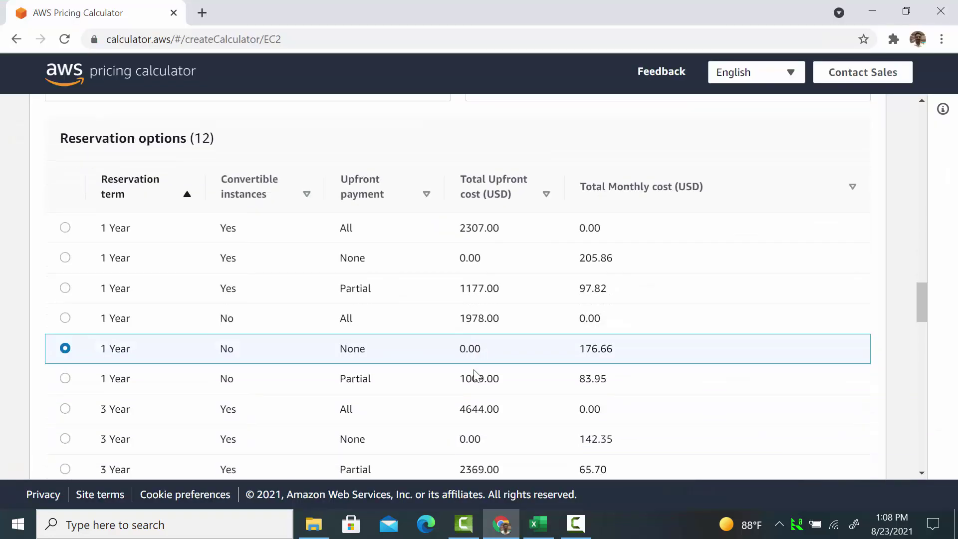
- In the AWS Pricing Calculator, select the 3 Year, non-convertible reservation option with no upfront payment, save the EC2 estimate and check its monthly cost
scroll(475, 374, down, 3)
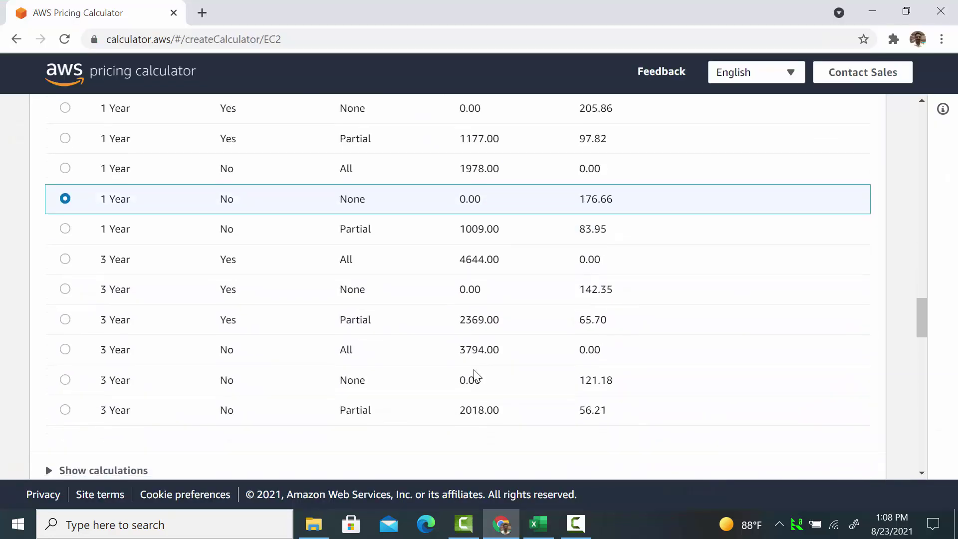
click(66, 380)
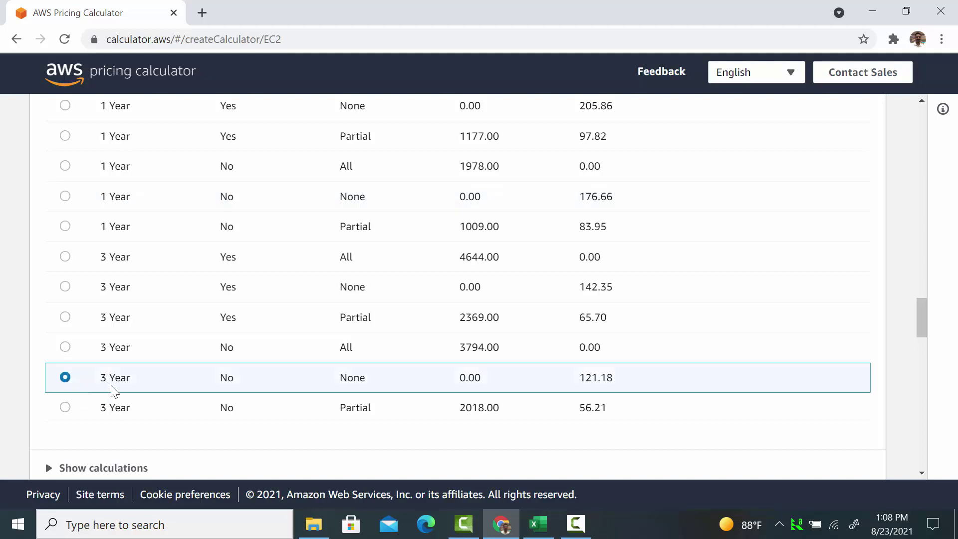
drag(921, 315, 916, 452)
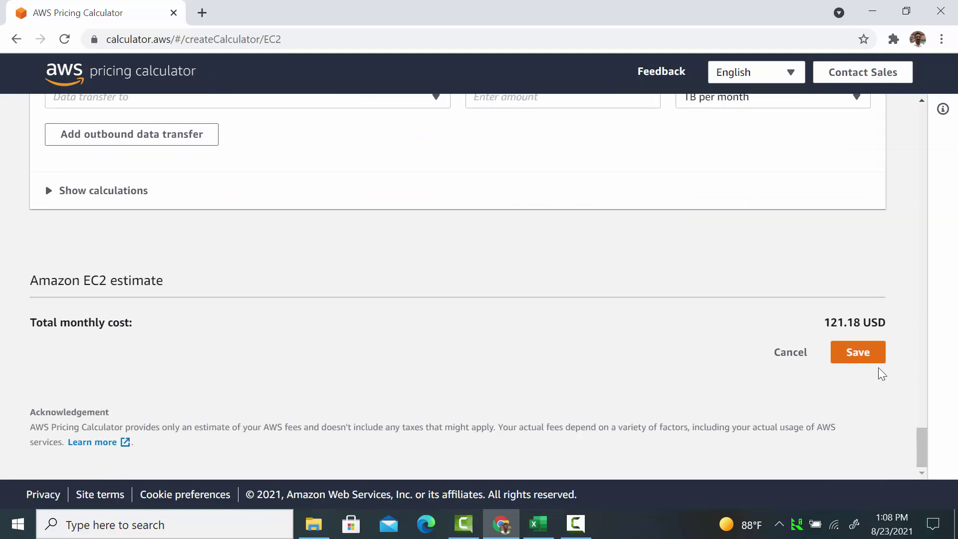
click(868, 357)
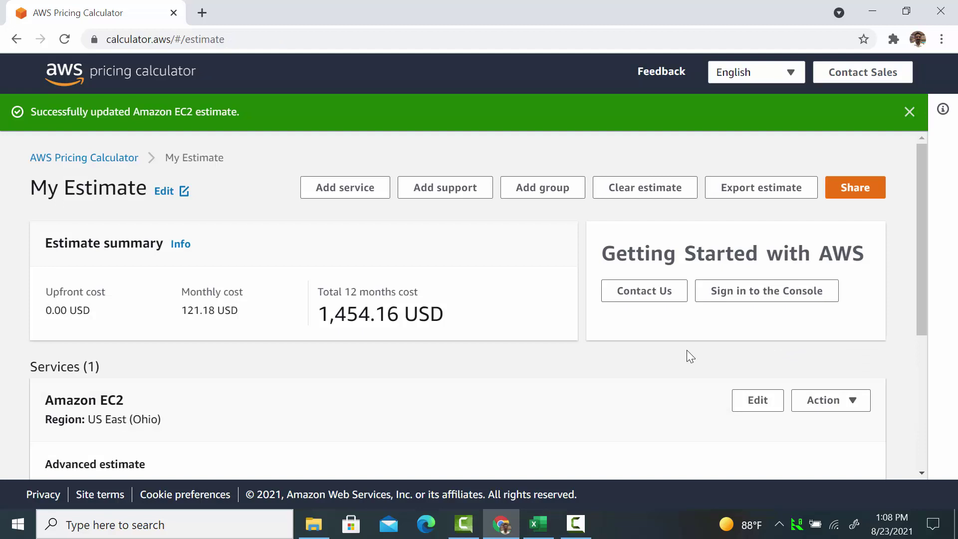
drag(186, 312, 250, 319)
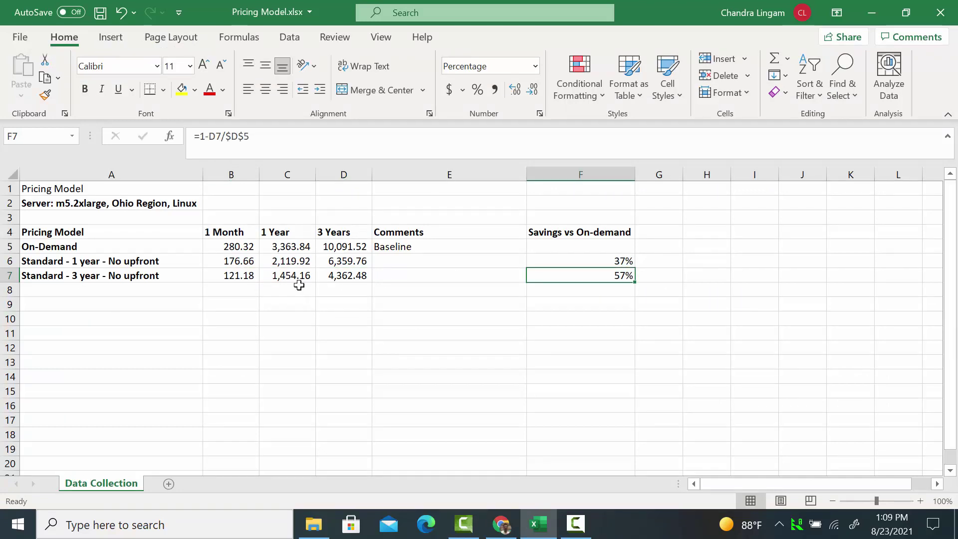
- In the Excel workbook, compare the On-Demand costs with the standard 1-year and 3-year reservation rows
click(6, 276)
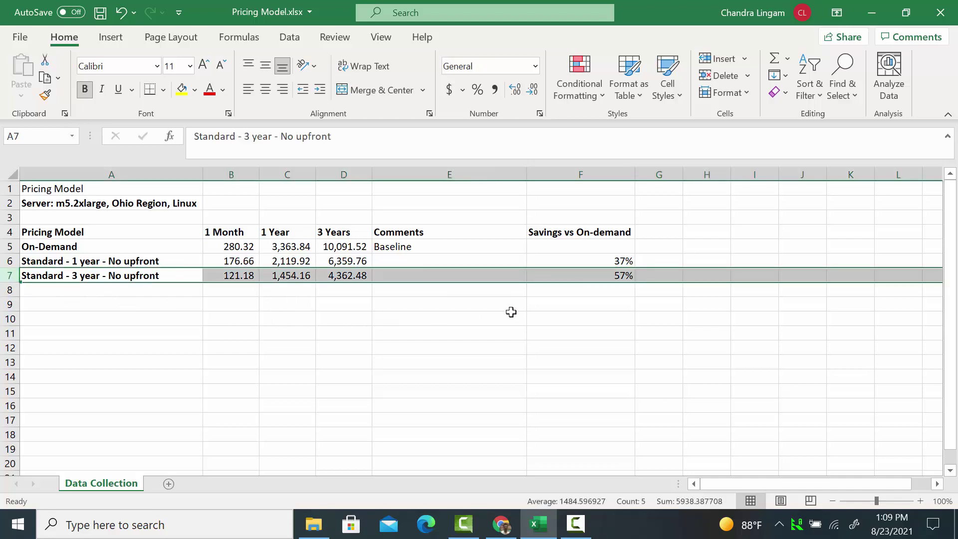
ctrl+scroll(316, 334, up, 3)
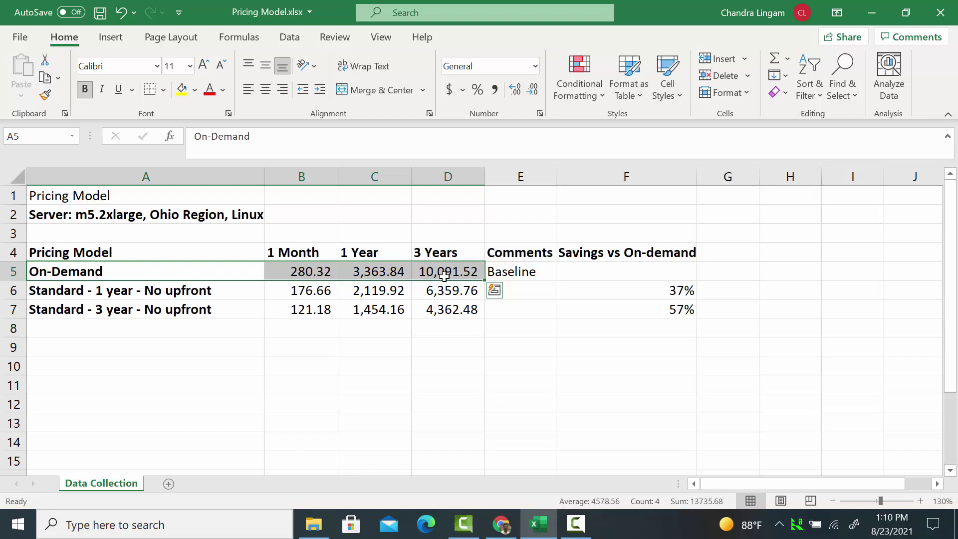
click(228, 295)
drag(237, 307, 471, 312)
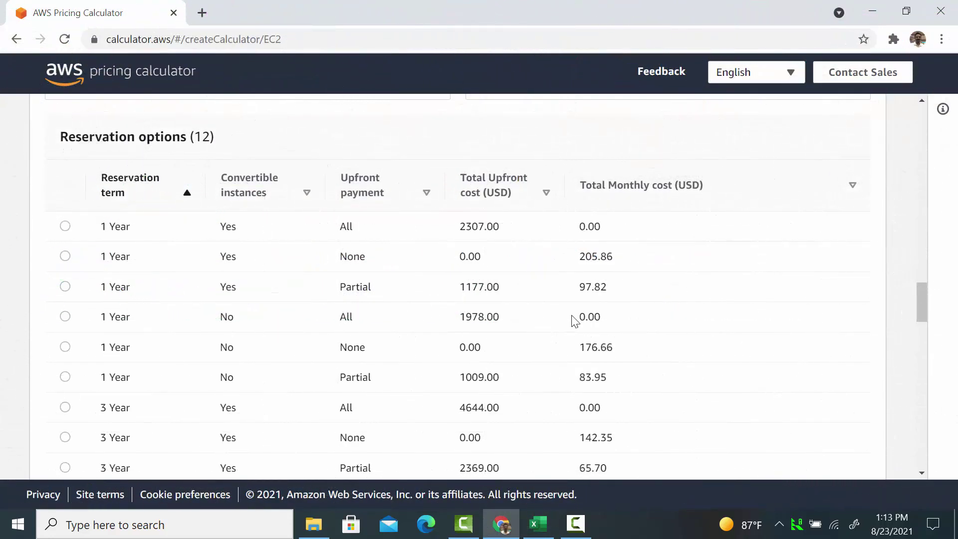
- In the AWS Pricing Calculator, select the 1 Year, convertible reservation option with no upfront payment and save the EC2 estimate
click(66, 256)
double_click(237, 259)
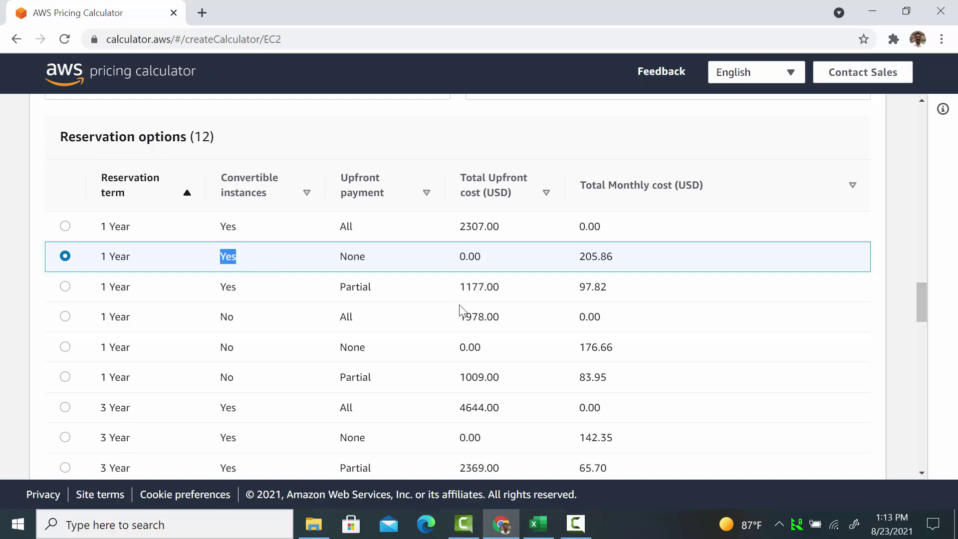
scroll(725, 346, down, 15)
scroll(821, 431, down, 10)
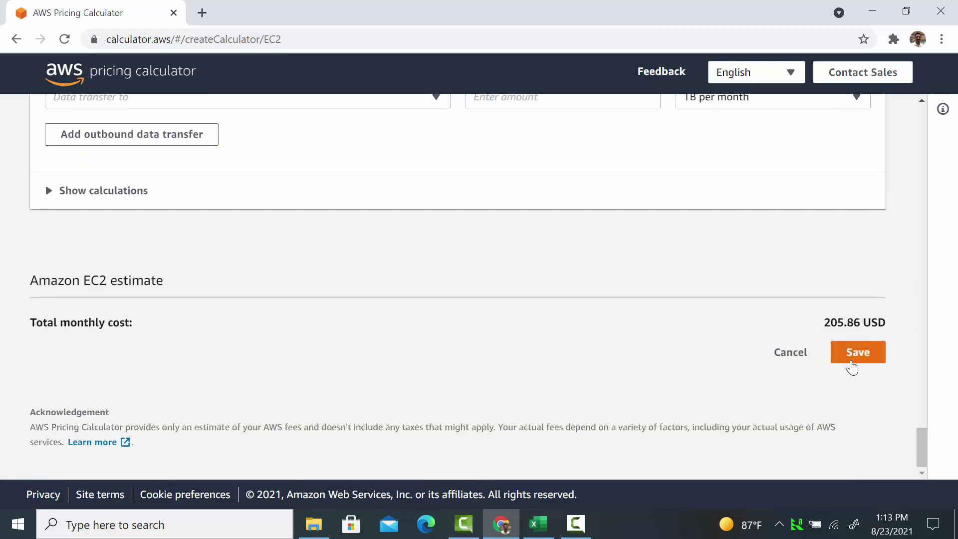
click(855, 351)
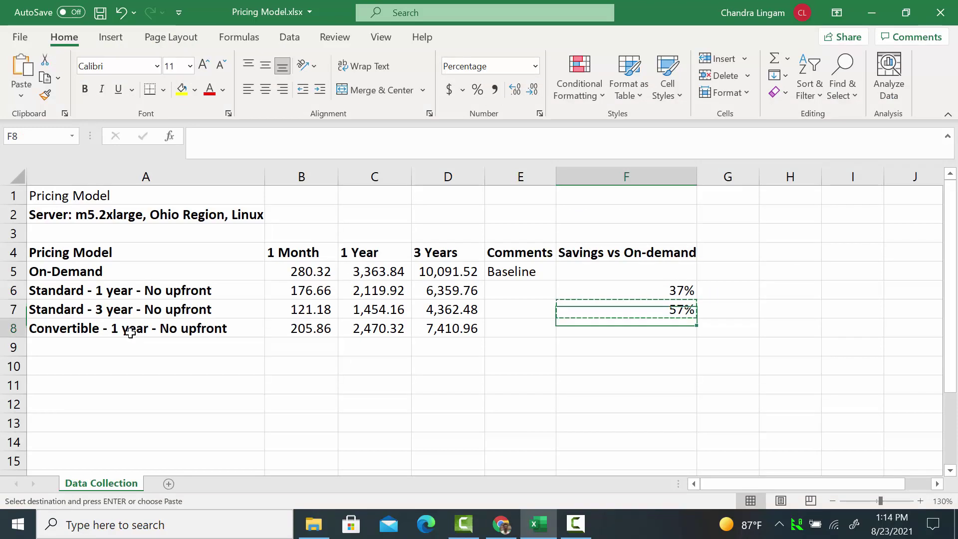
- In the Excel workbook, paste the copied savings formula into F8 for the Convertible - 1 year - No upfront row
key(ctrl+v)
key(Escape)
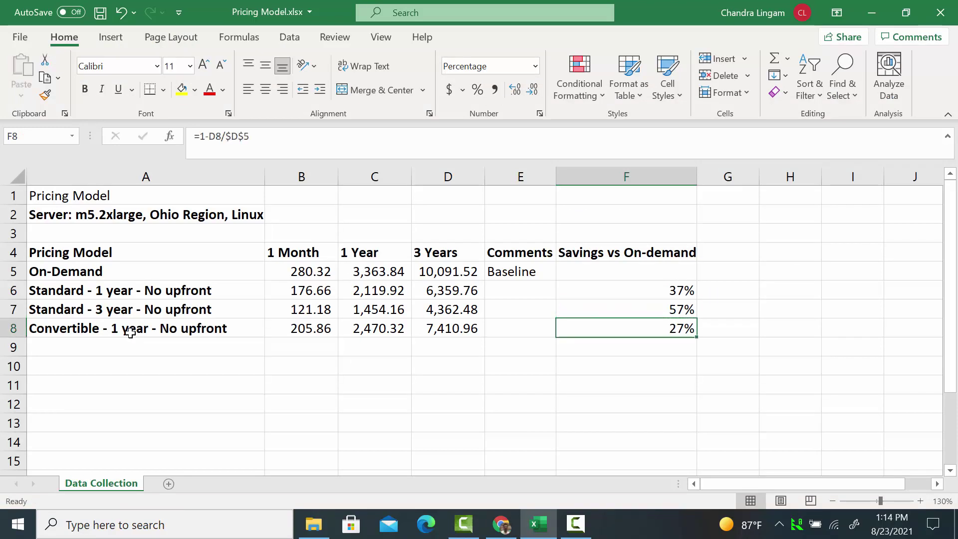
key(Left)
key(Left)
key(Left)
key(Left)
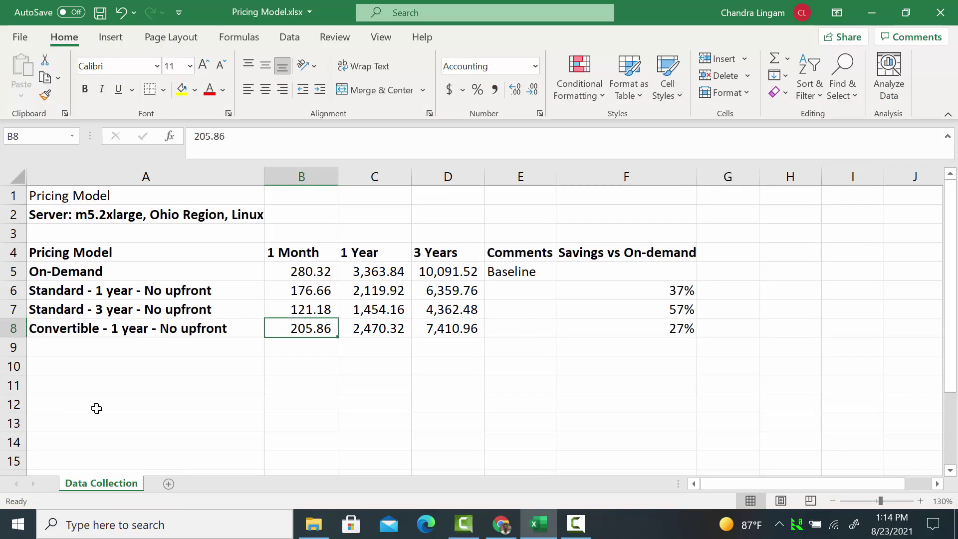
- Switch to the AWS Pricing Calculator, select the 3 Year, convertible reservation option with no upfront payment and save the EC2 estimate
key(alt+Tab)
scroll(83, 402, down, 3)
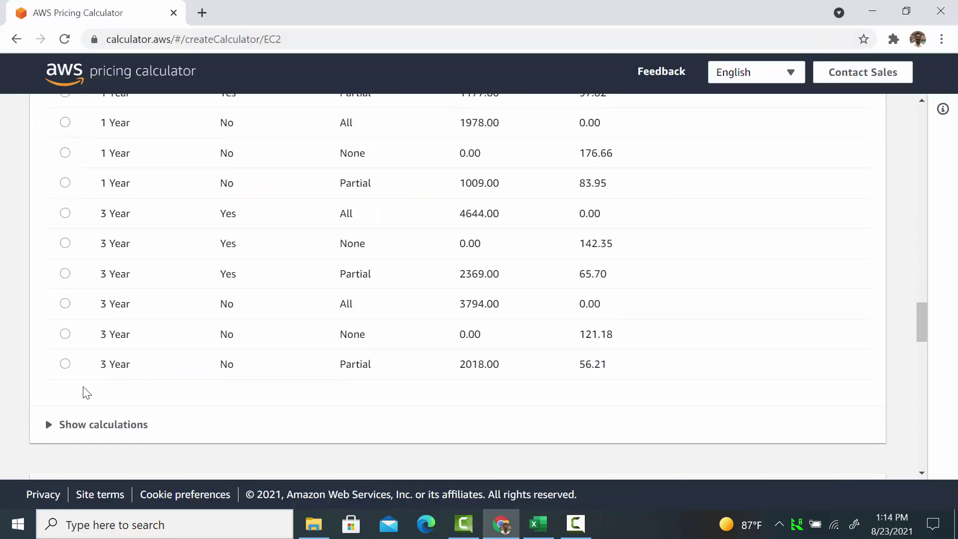
click(70, 242)
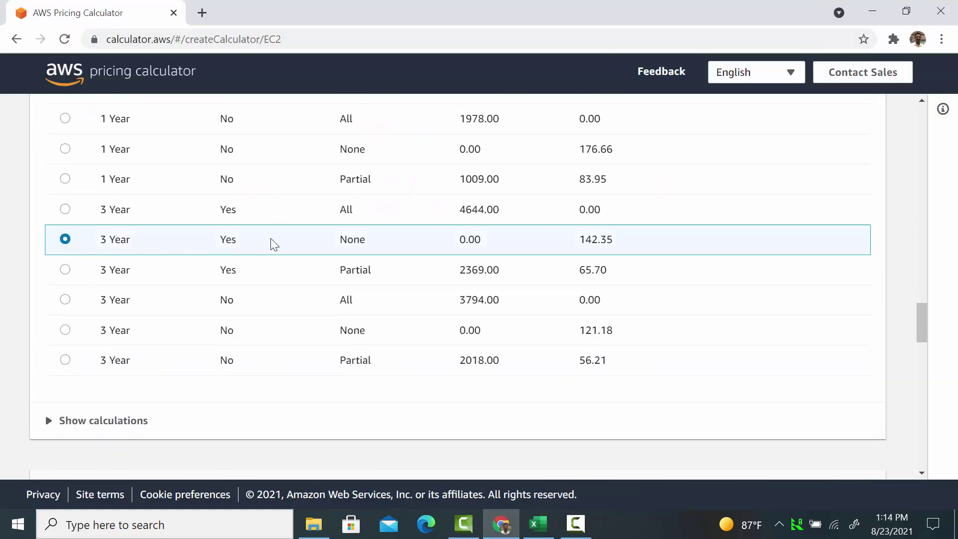
drag(922, 322, 921, 455)
click(855, 351)
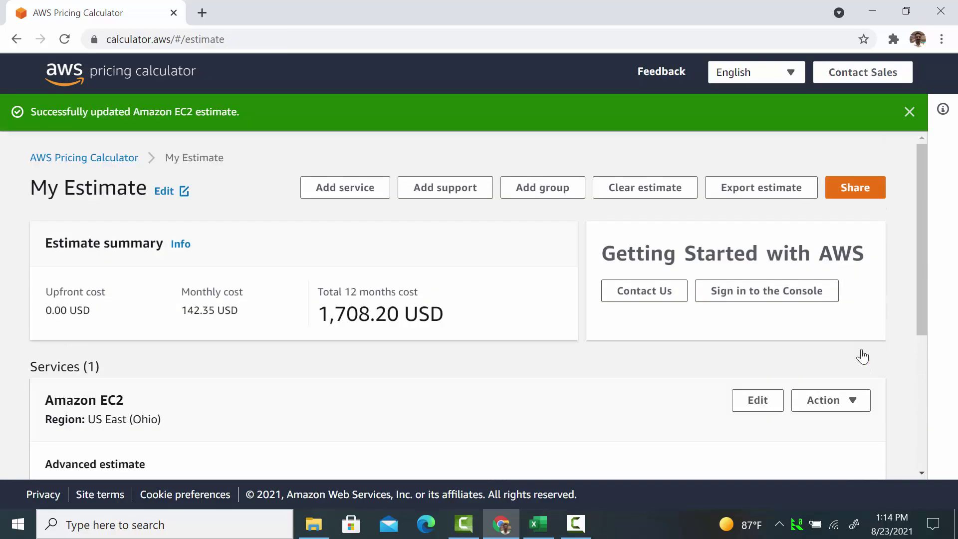
- Switch to the Excel workbook and compare the costs and savings of the standard and convertible reservations in rows 6 to 9
key(alt+Tab)
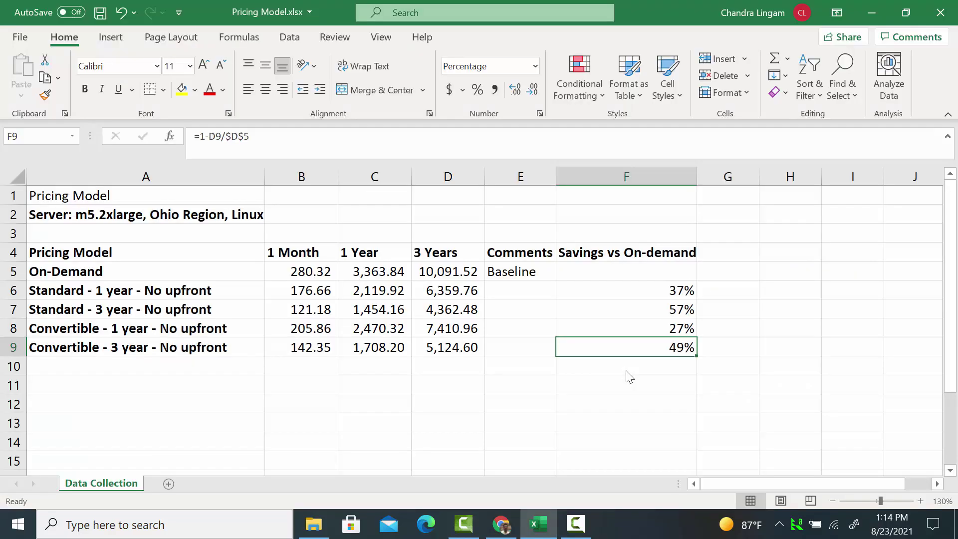
key(ctrl+z)
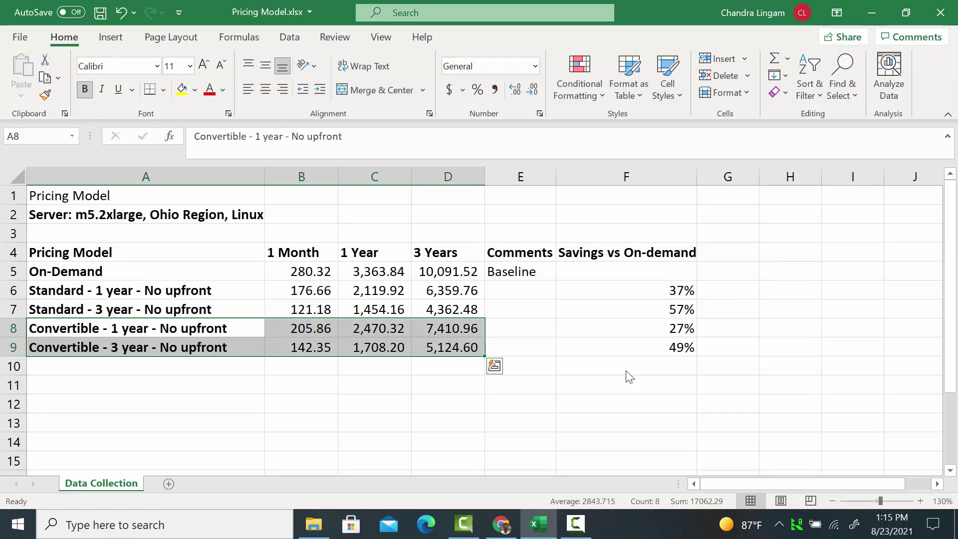
click(626, 347)
drag(14, 291, 2, 354)
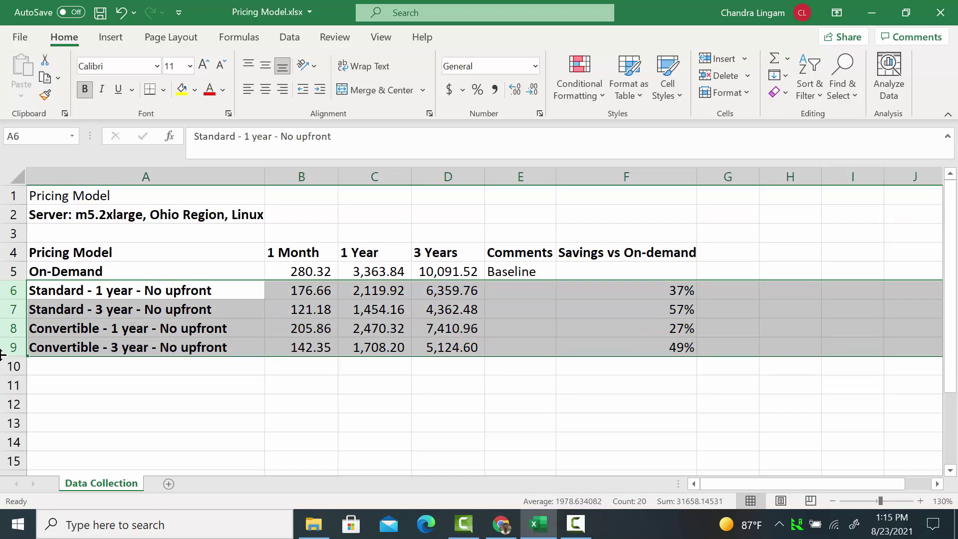
- Find the EC2 service in the AWS Management Console, go to Reserved Instances and open the Purchase Reserved Instances form
text(ec2)
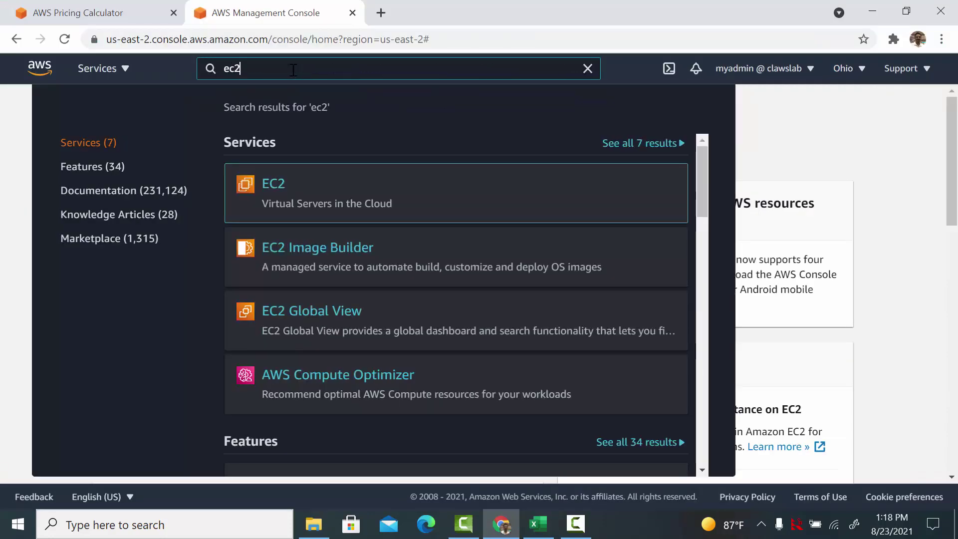
click(273, 198)
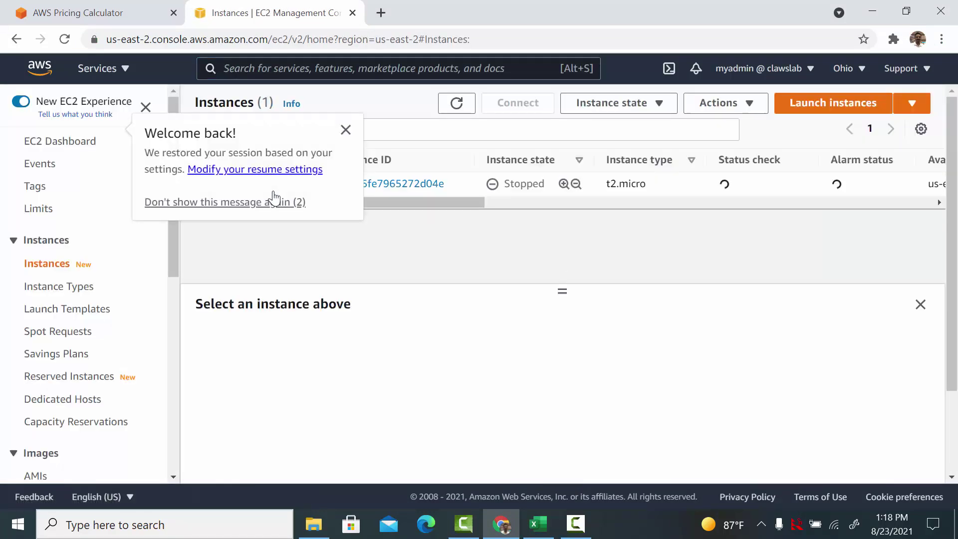
click(273, 198)
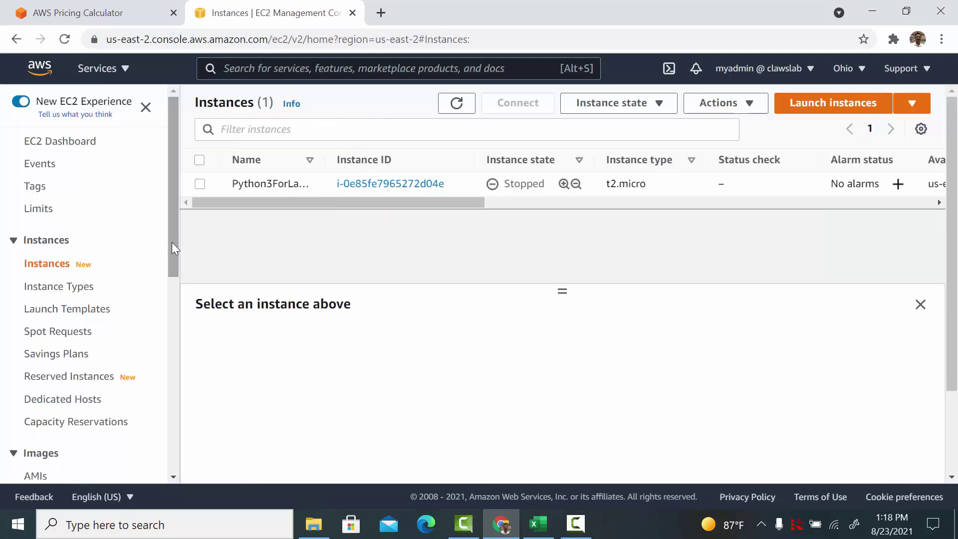
click(98, 387)
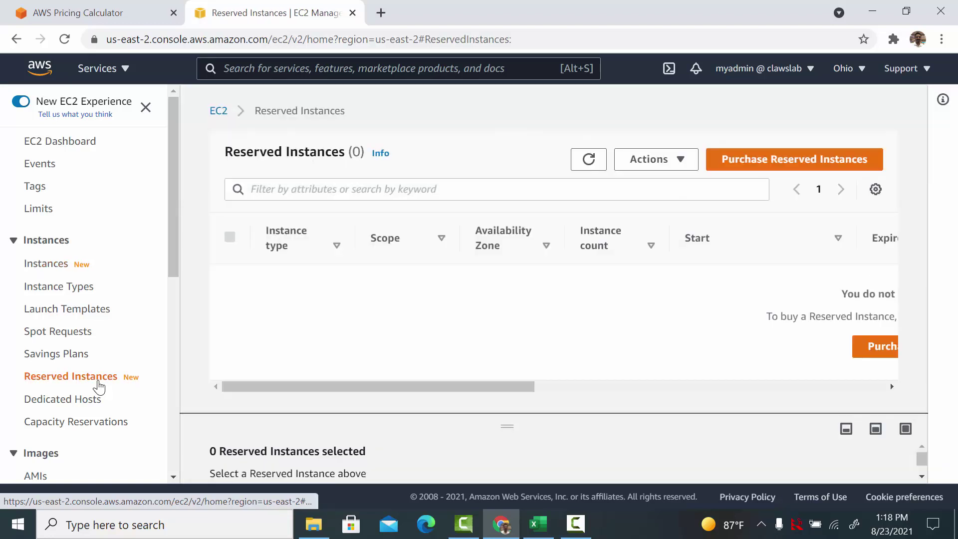
click(873, 161)
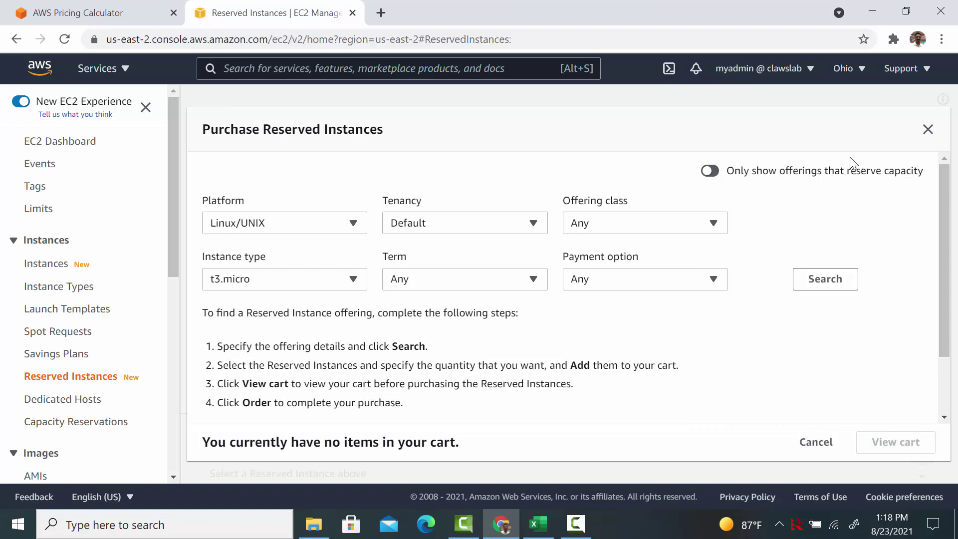
- Examine the available term, platform and instance type choices for purchasing reserved instances without changing them
click(476, 279)
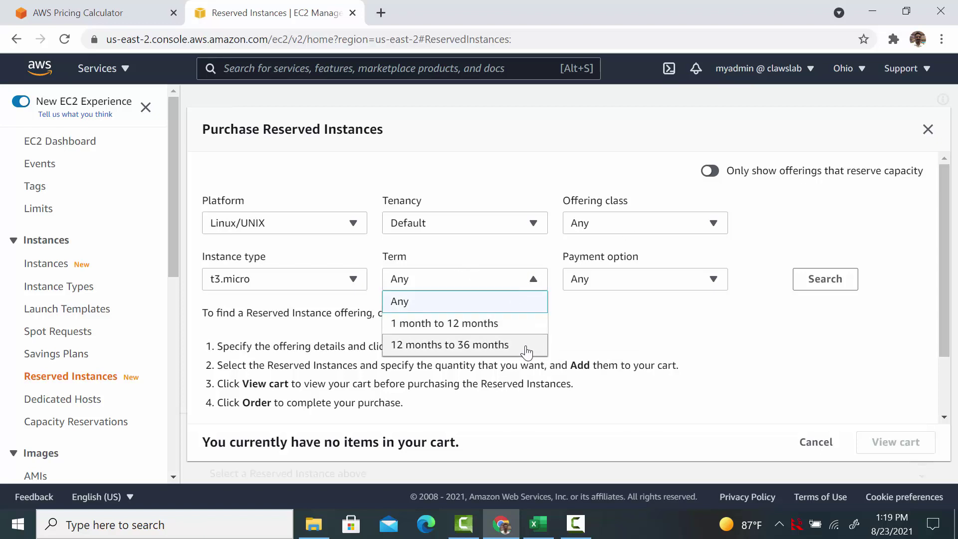
click(600, 367)
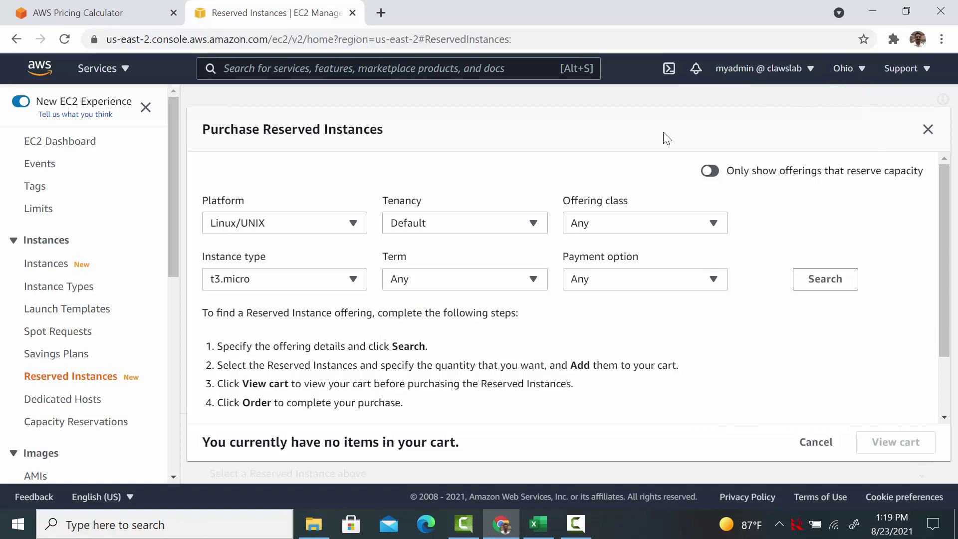
click(337, 231)
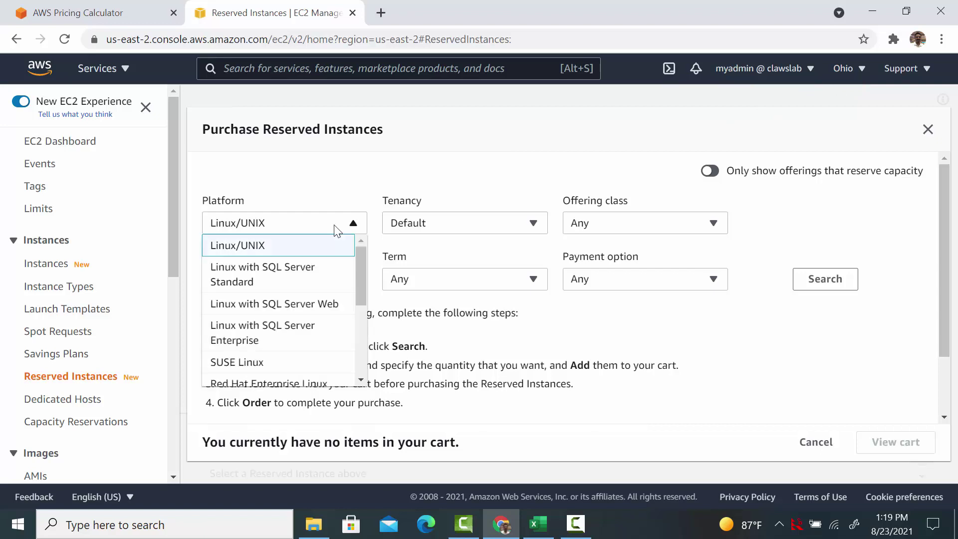
click(335, 230)
click(276, 284)
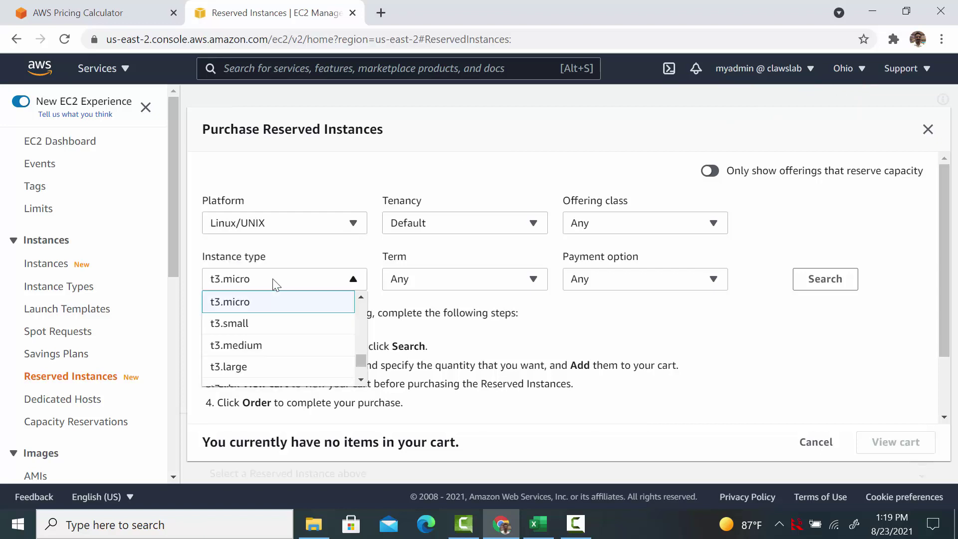
click(276, 284)
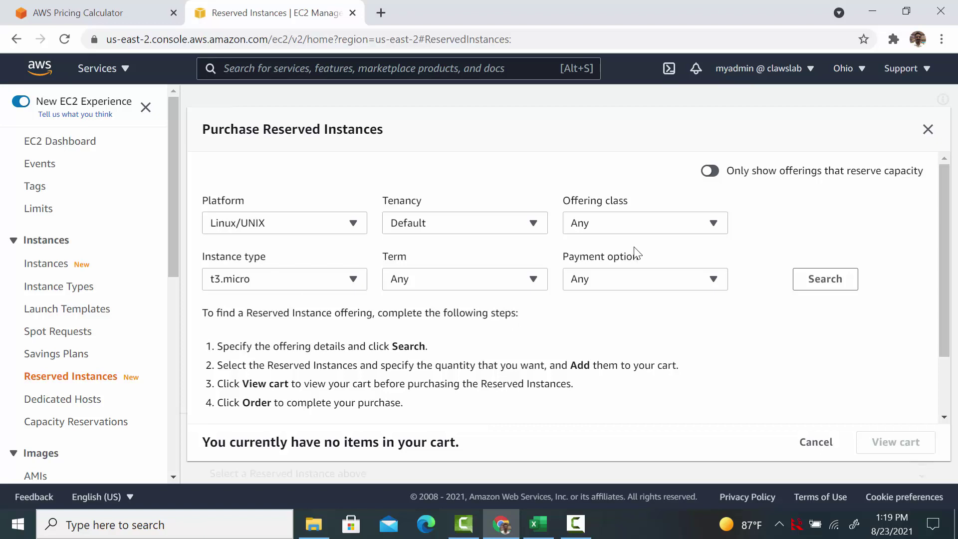
- Switch to the AWS Pricing Calculator and compare the EC2 Instance Savings Plans and Compute Savings Plans pricing models
key(ctrl+shift+Tab)
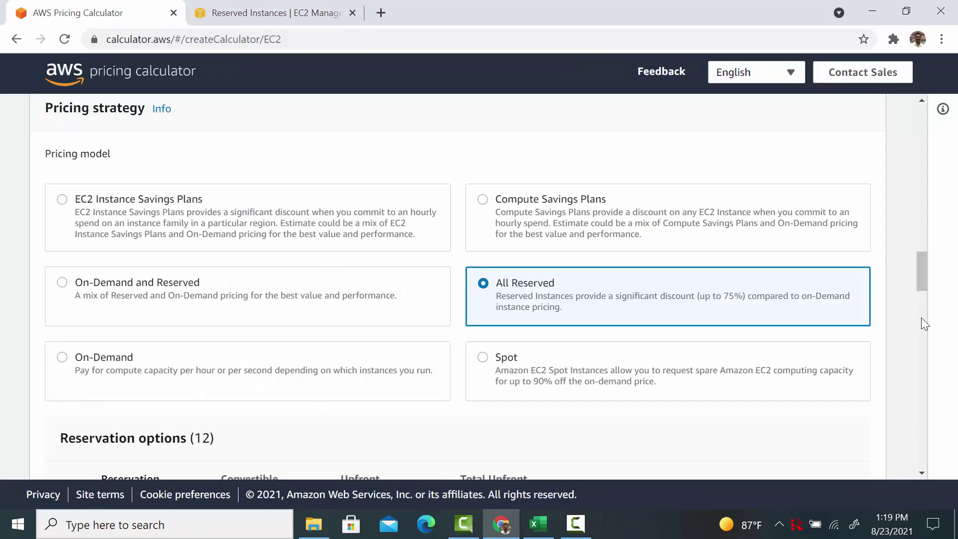
click(206, 203)
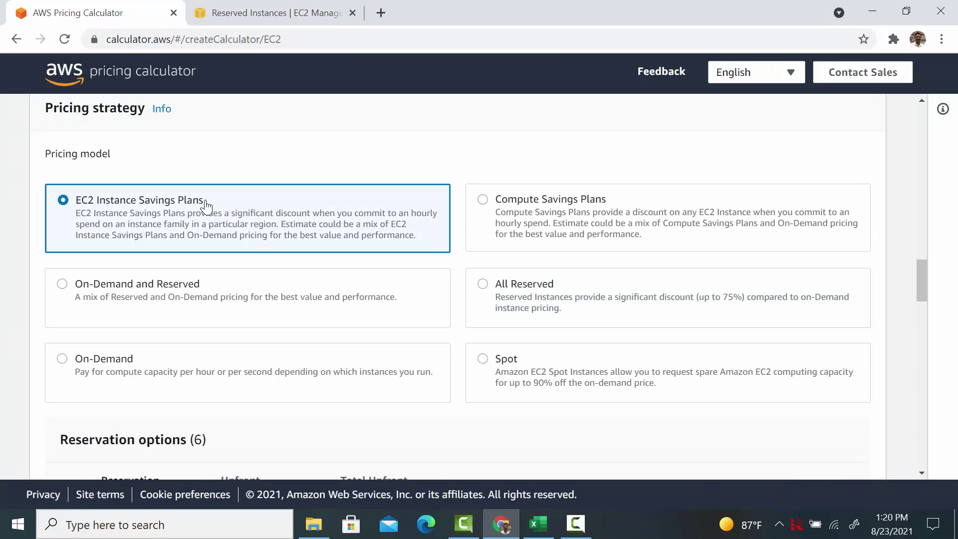
click(564, 210)
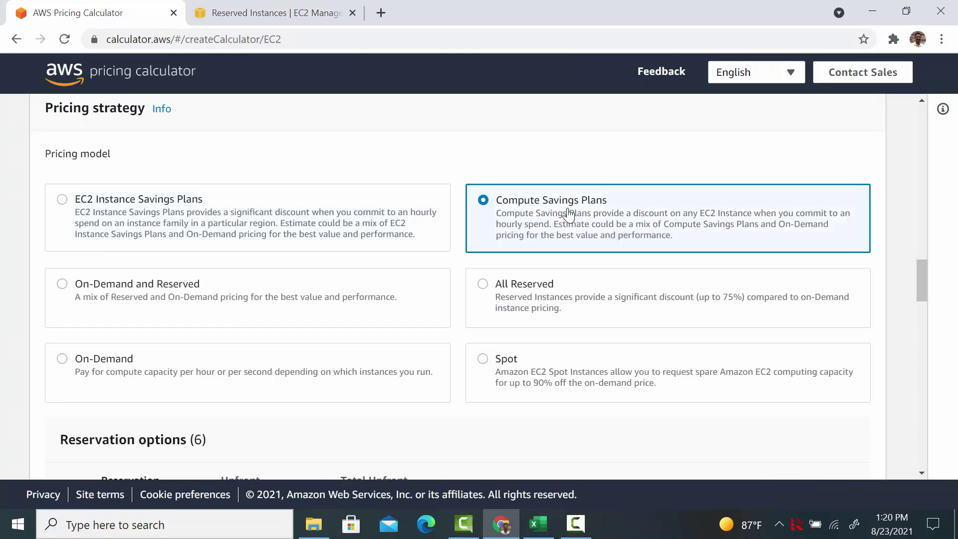
click(303, 223)
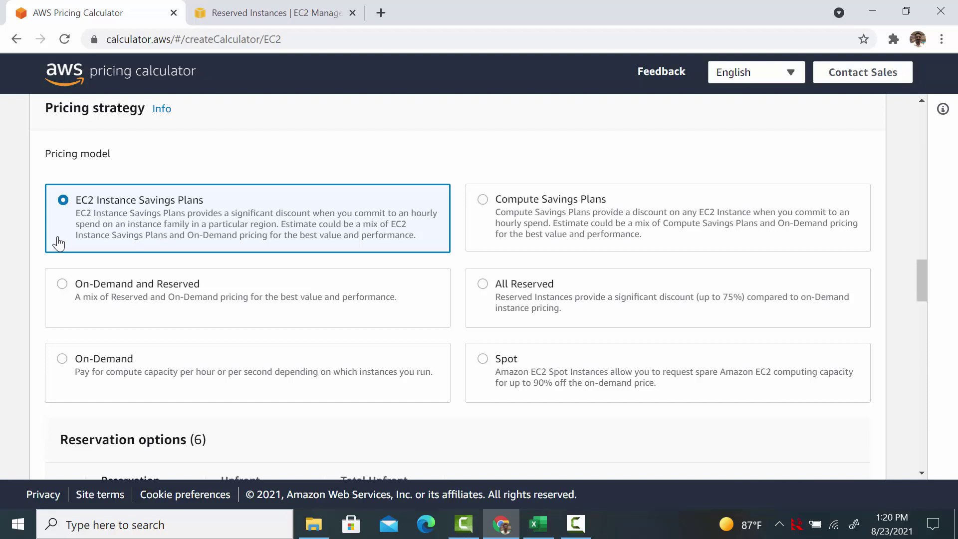
click(478, 205)
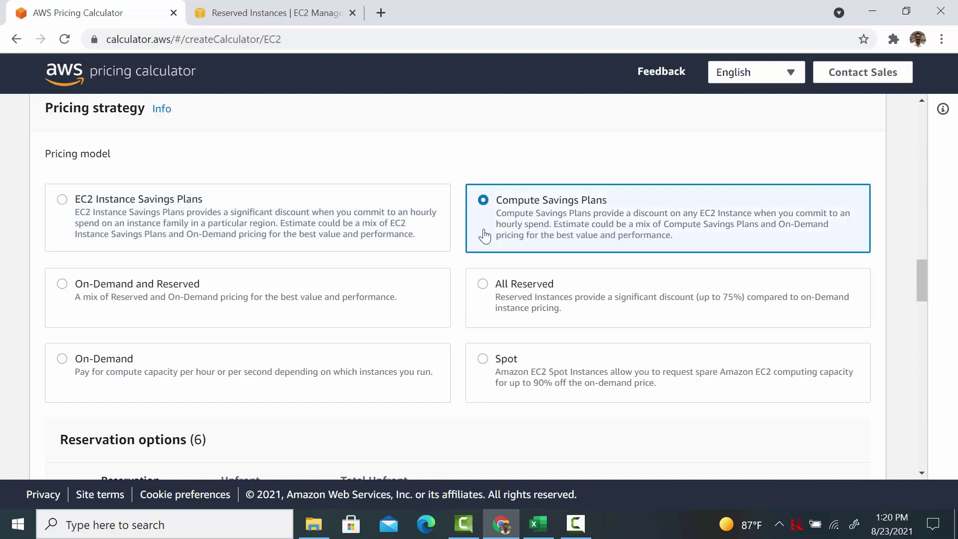
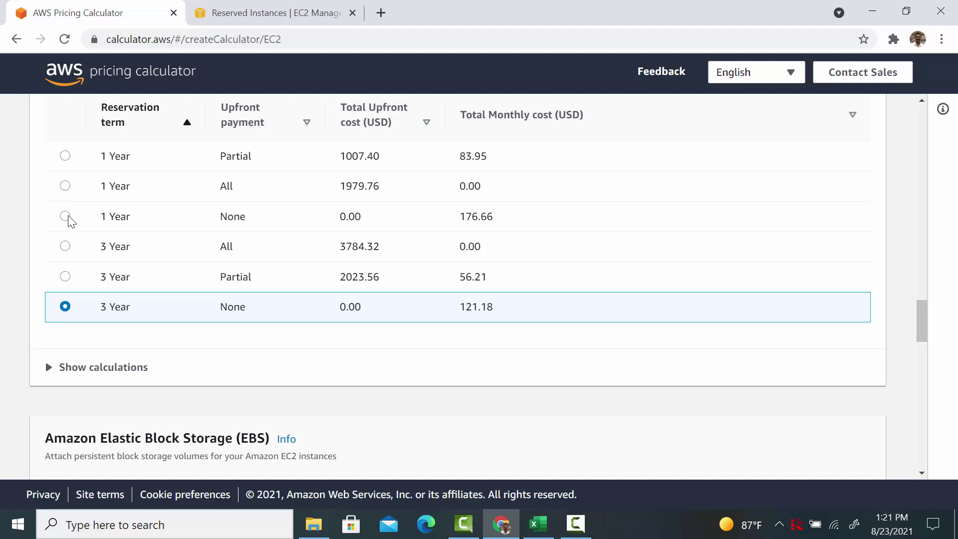
- Select the 1 Year, no upfront option and enter 176.66 in Excel cell B10 as the EC2 Instance Savings Plan's monthly cost
click(67, 214)
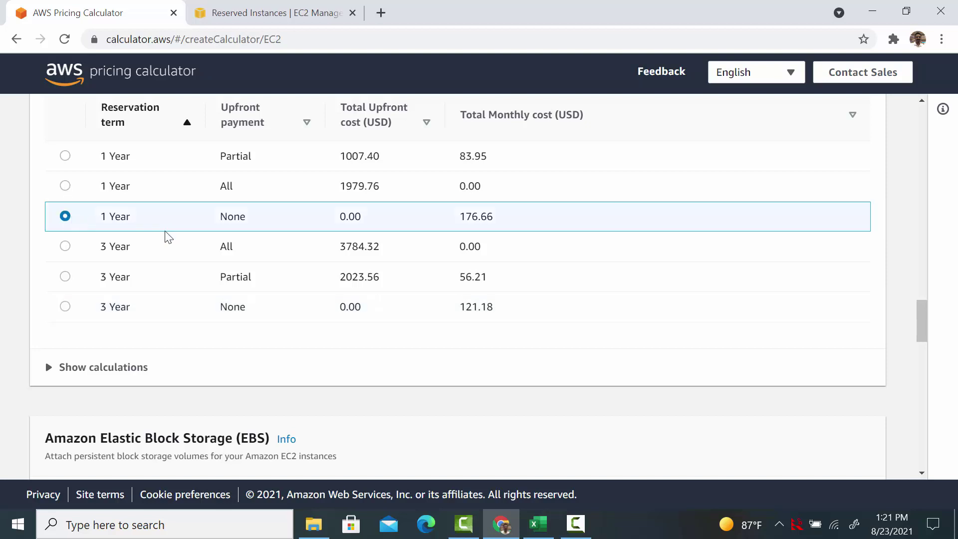
key(alt+Tab)
text(176.66)
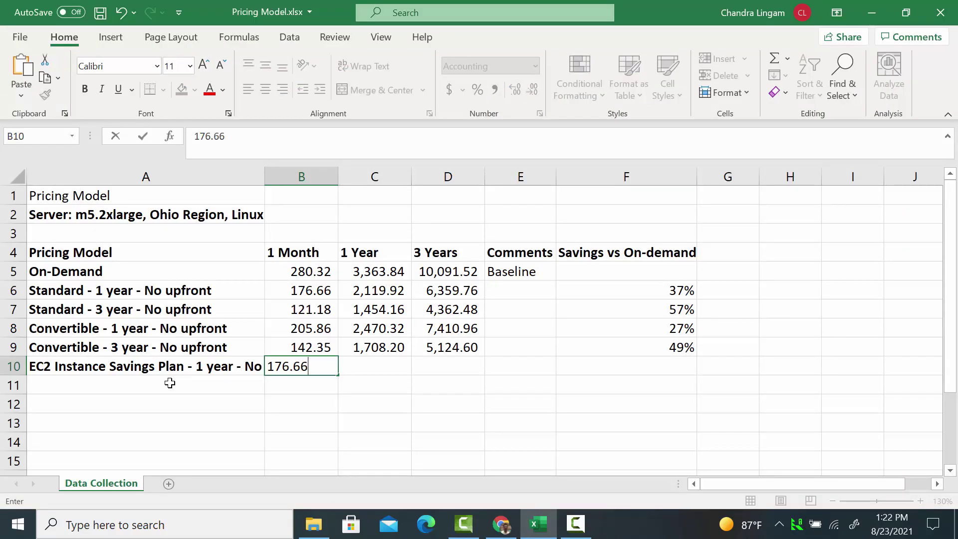
key(Tab)
key(Up)
key(Down)
key(Right)
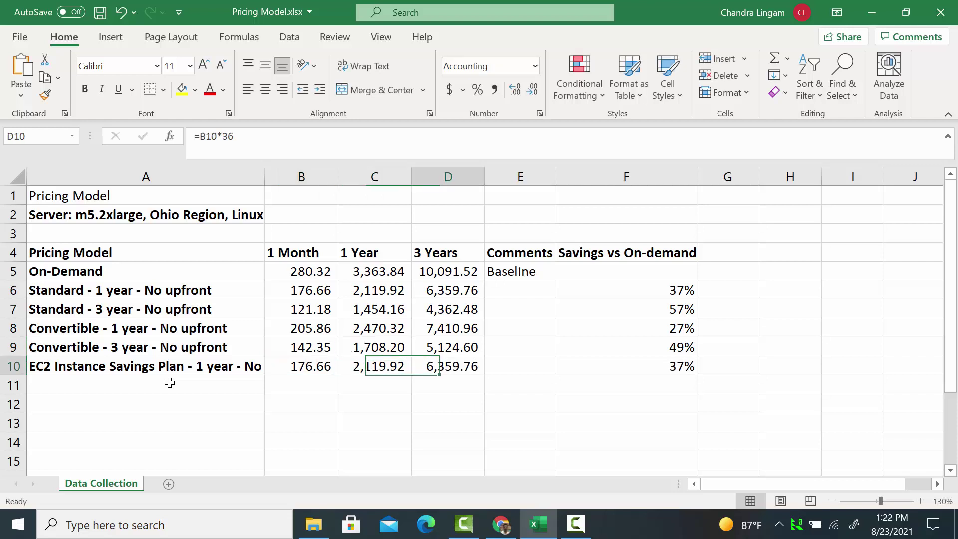
- Add "EC2 Instance Savings Plan - 3 year - No upfront" in row 11 with a monthly cost of 121.18
click(169, 383)
text(EC2 Instance Savings Plan - 3 year - No upfront)
key(Return)
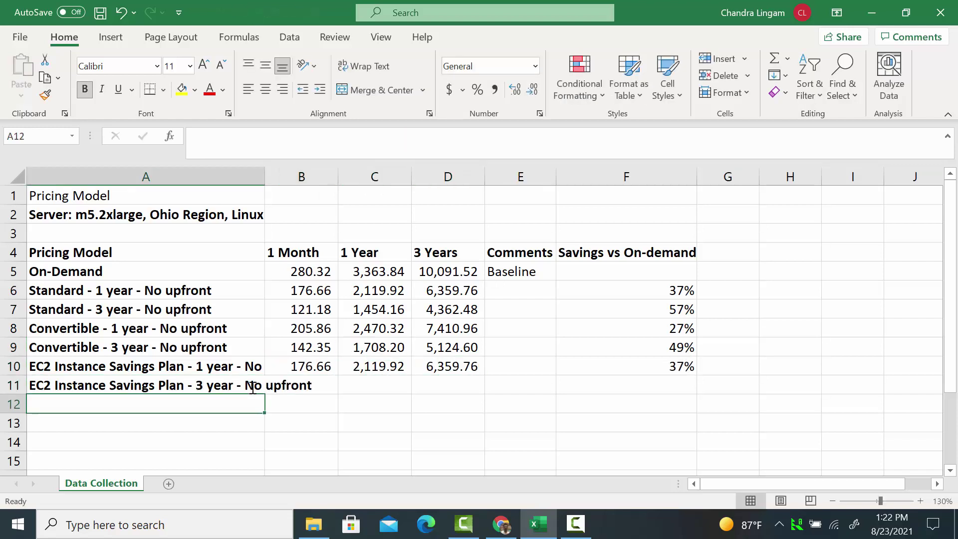
click(280, 385)
text(121.18)
key(Tab)
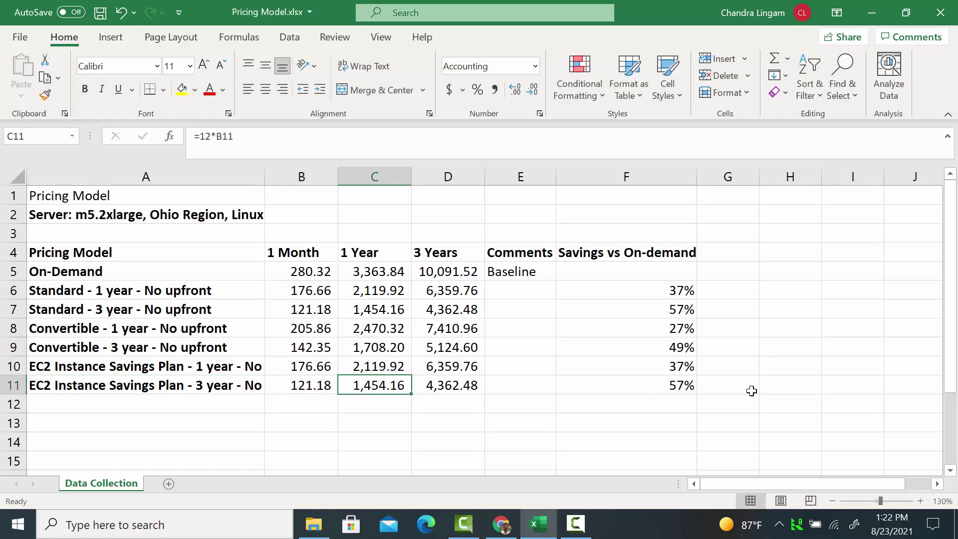
- Check the 3-year EC2 Instance Savings Plan savings in F11 and compare the 1-year plan in row 10 with the standard reservation in row 6
click(685, 385)
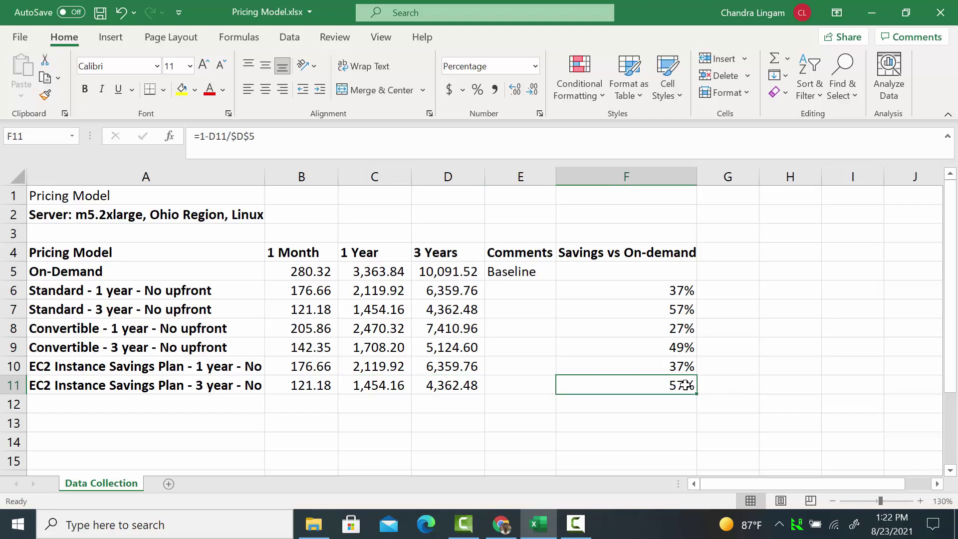
click(152, 369)
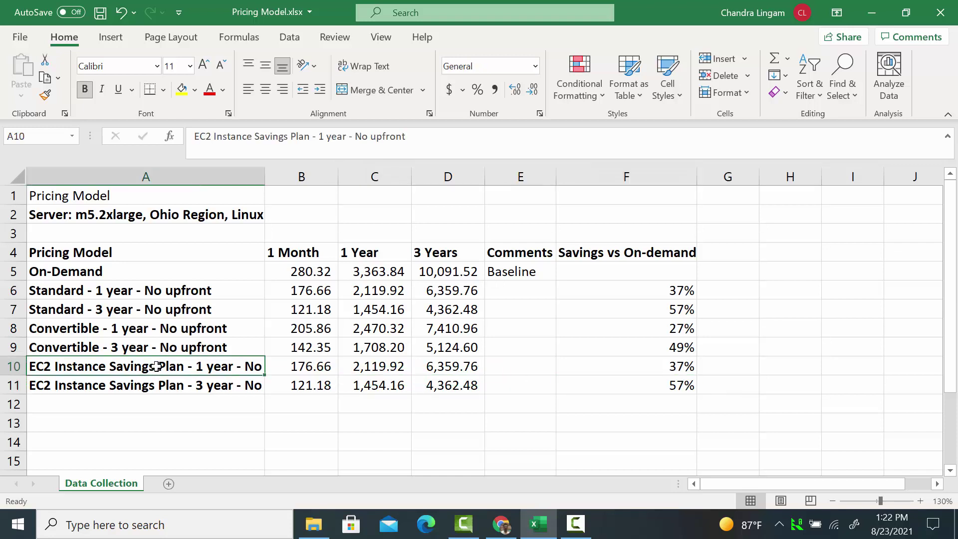
shift+click(686, 370)
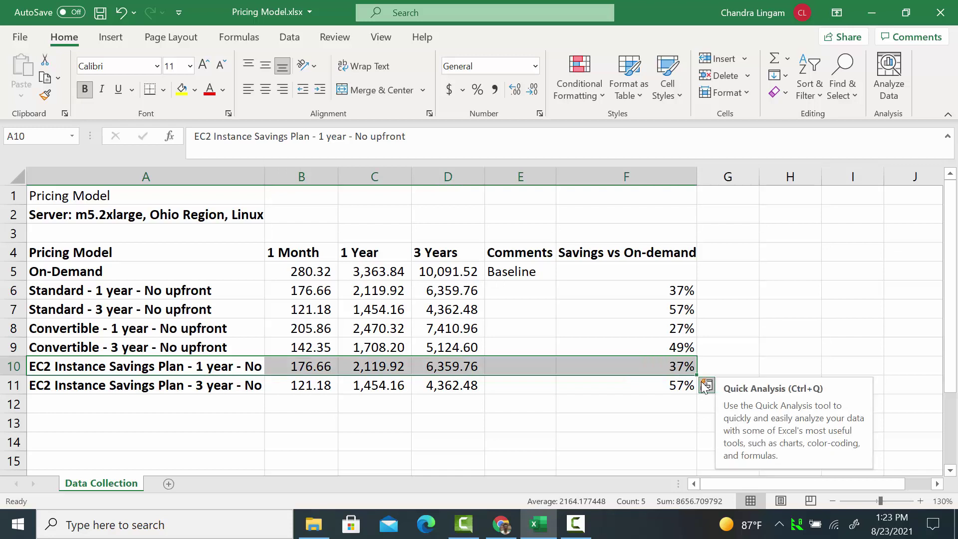
ctrl+click(18, 289)
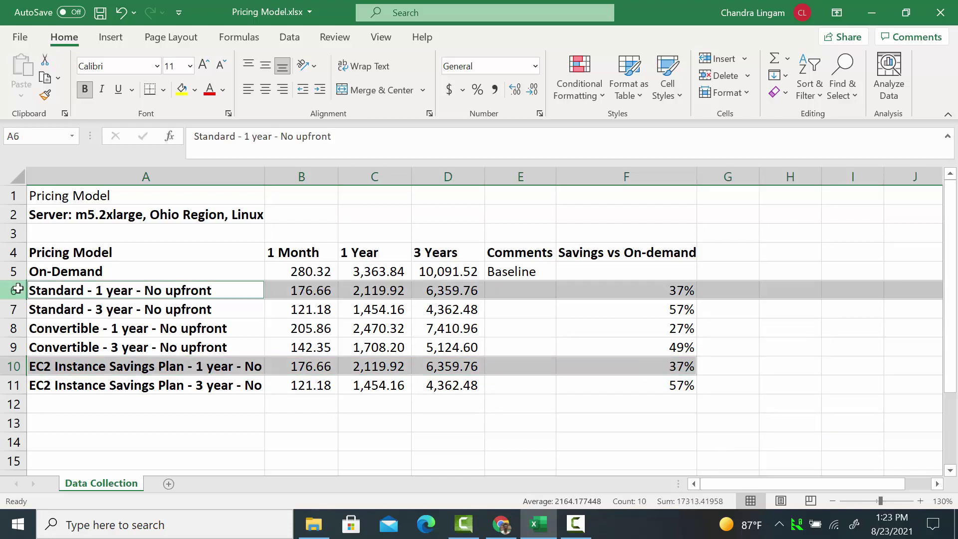
- Enter the Compute Savings Plan monthly costs with no upfront payment: 205.86 for 1 year in B12 and 142.35 for 3 years in B13
text(205.86)
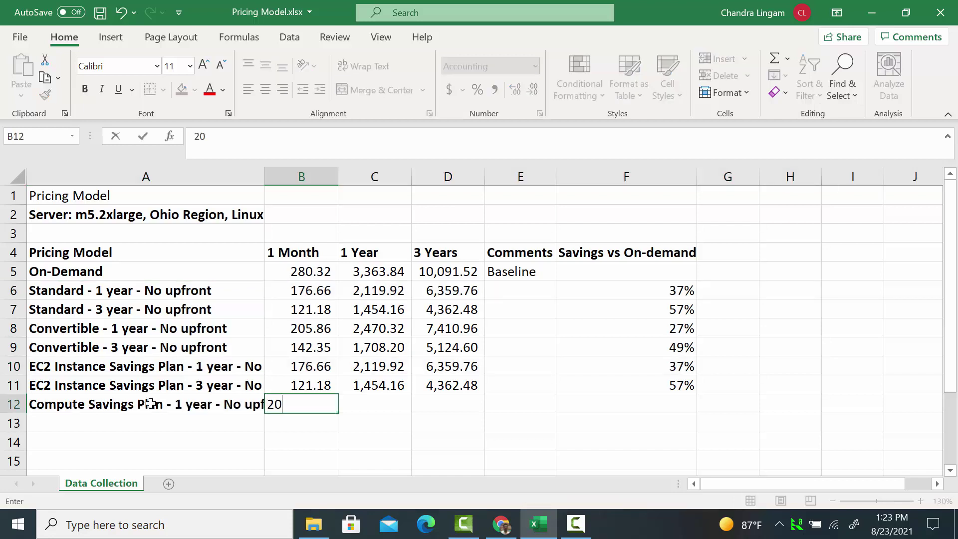
key(Tab)
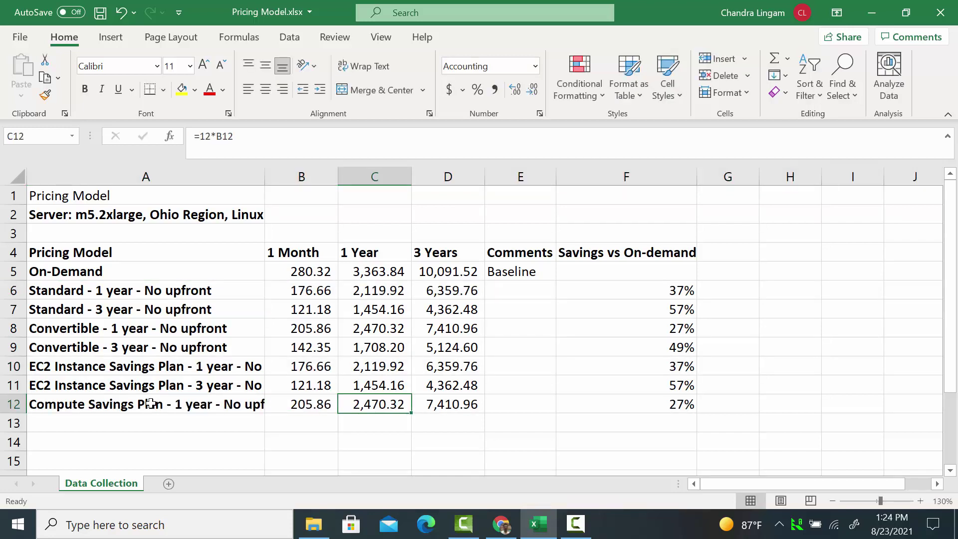
key(Return)
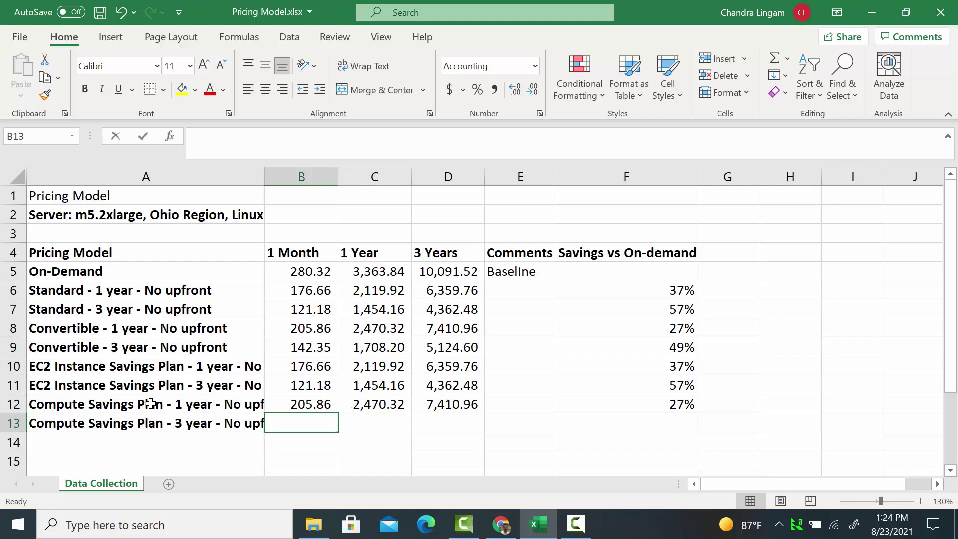
text(142.35)
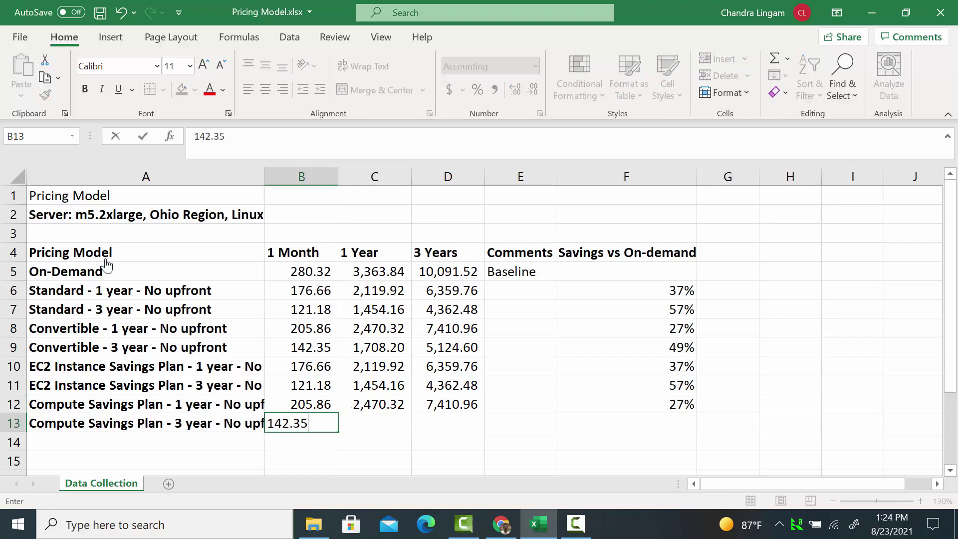
key(Tab)
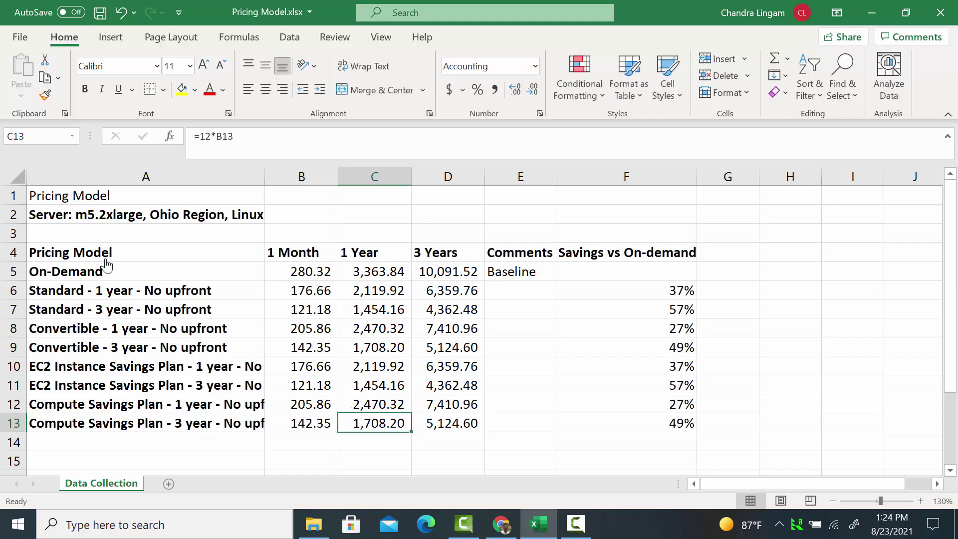
- Compare the Compute Savings Plan rows 12 and 13 with the convertible reservation rows 8 and 9, highlighting the matching terms
click(12, 404)
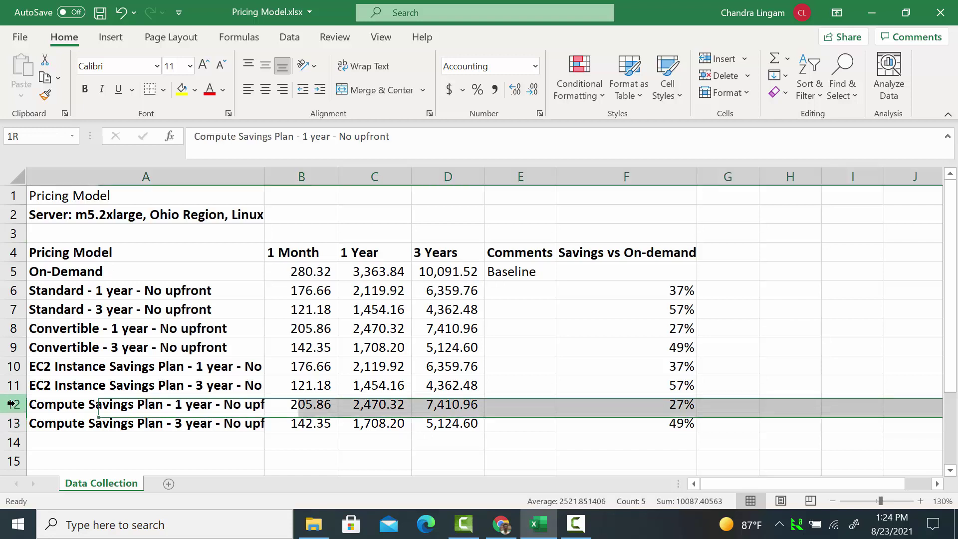
ctrl+click(6, 325)
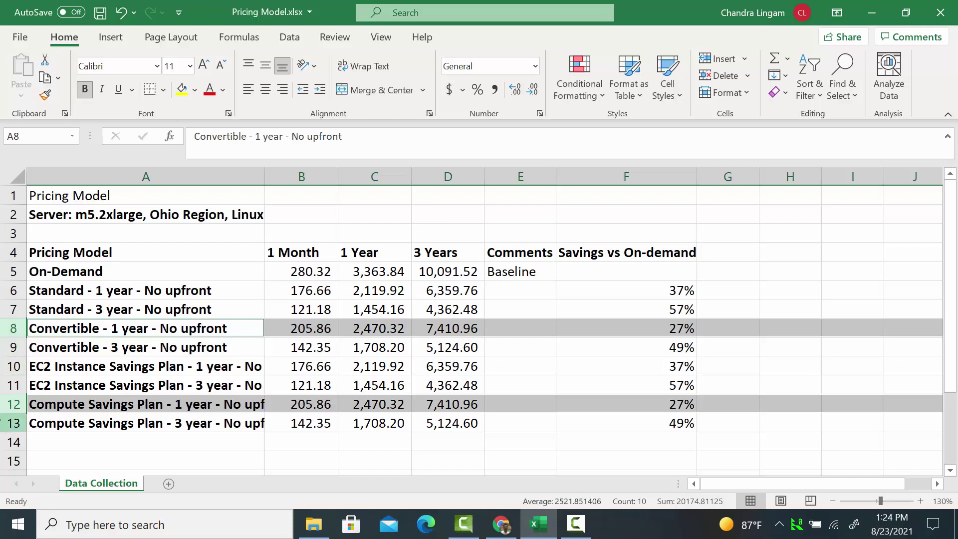
click(10, 423)
ctrl+click(6, 347)
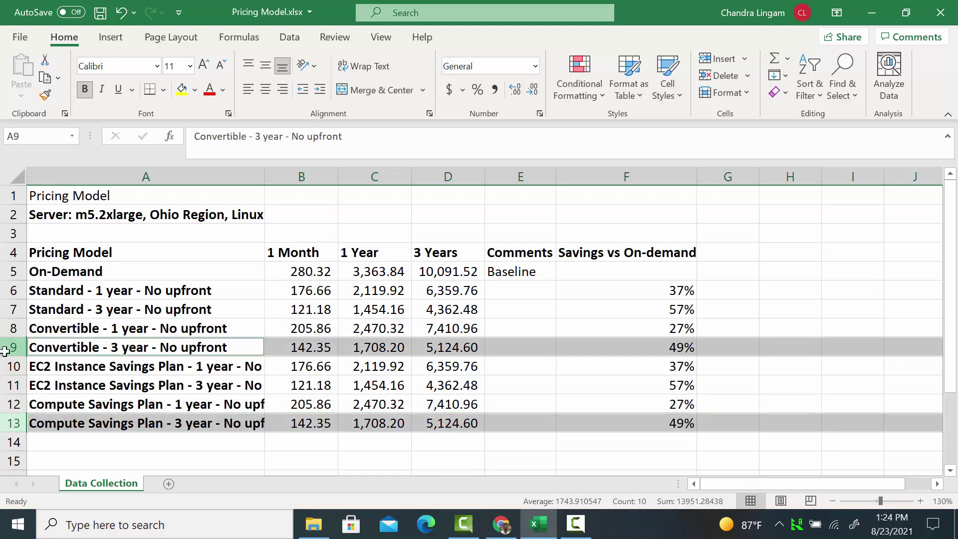
drag(86, 398, 132, 426)
key(shift+Right)
key(shift+Right)
key(shift+Right)
key(shift+Right)
key(shift+Right)
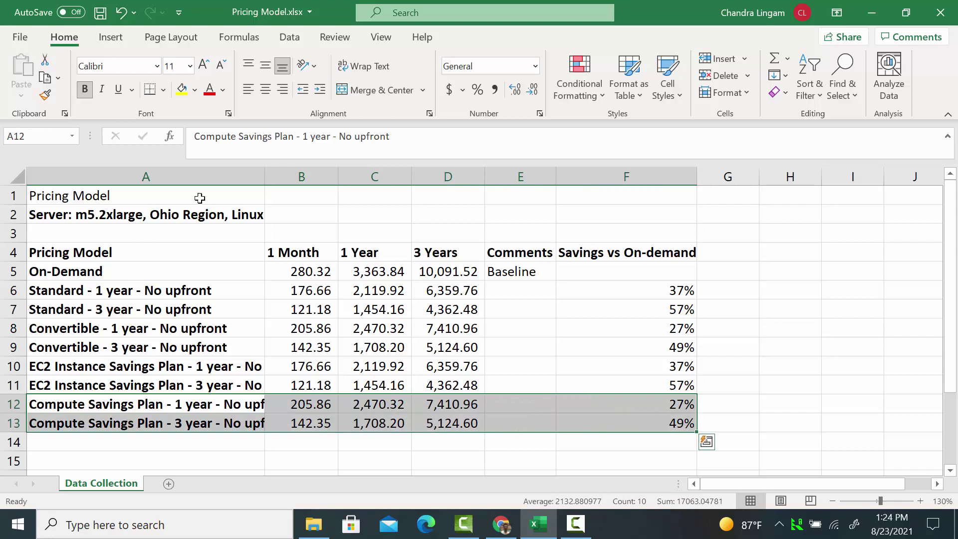
- Widen column A to fit the full pricing model names and select the savings plan names in A10:A13
drag(264, 177, 316, 190)
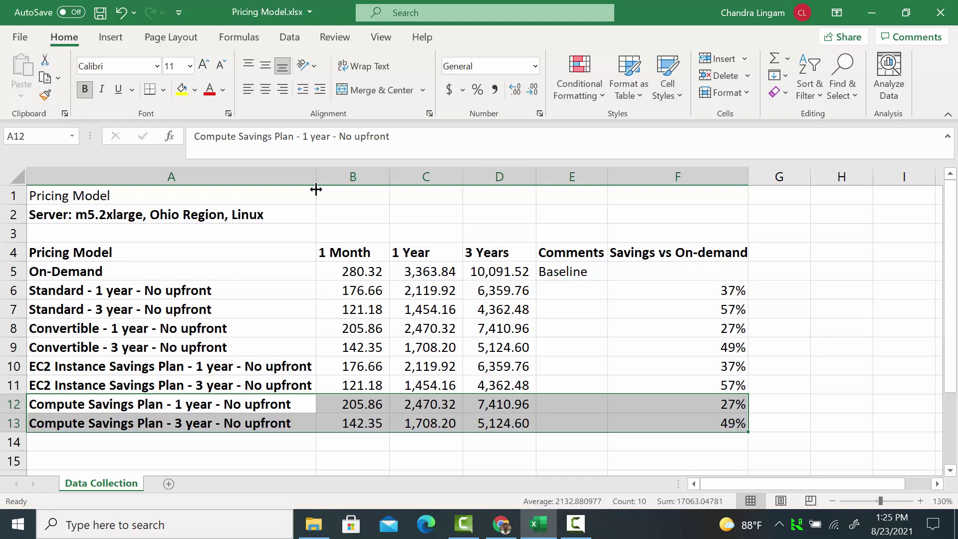
drag(150, 366, 148, 425)
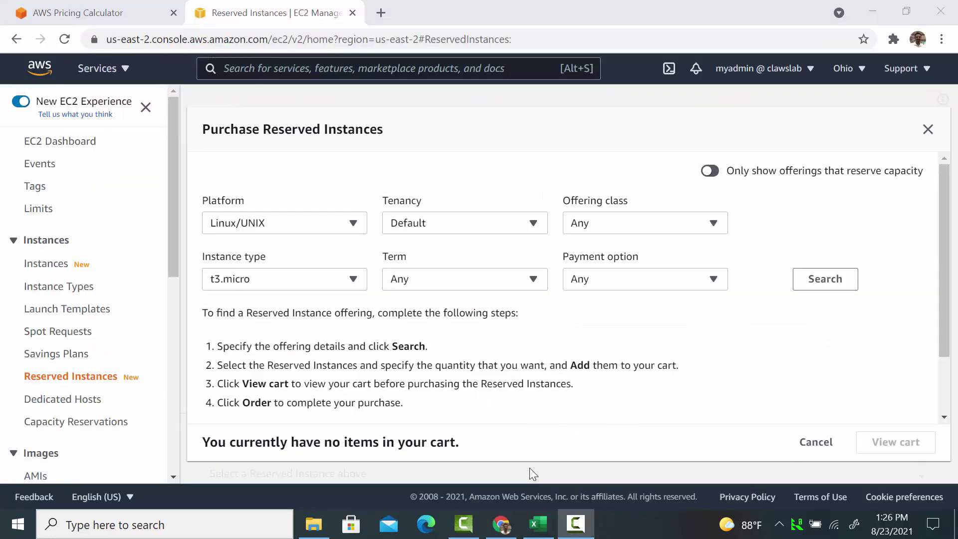
- Switch to the AWS Management Console, go to Savings Plans in EC2 and open the Purchase Savings Plans form
click(79, 355)
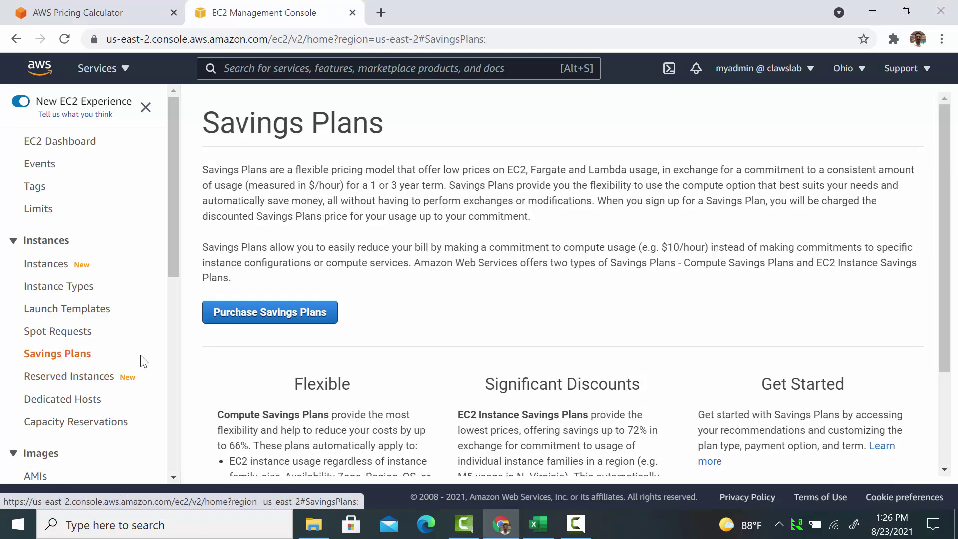
click(333, 325)
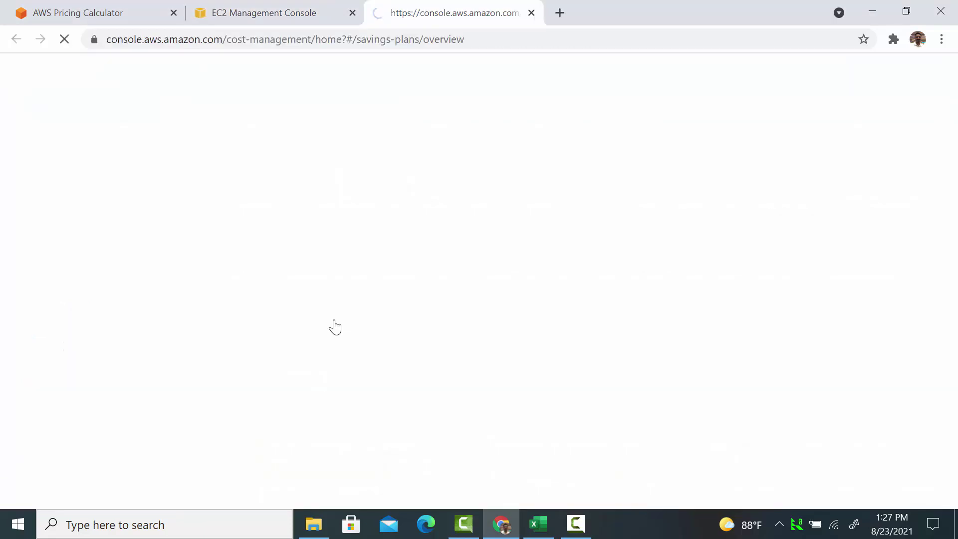
click(830, 156)
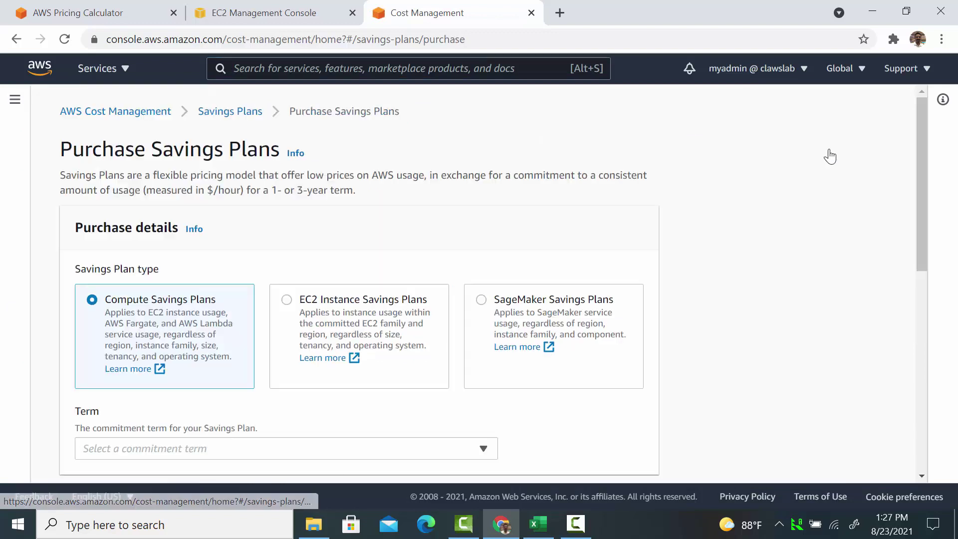
- Set the Compute Savings Plan's term to 1-year and its hourly commitment to $4
scroll(561, 260, down, 3)
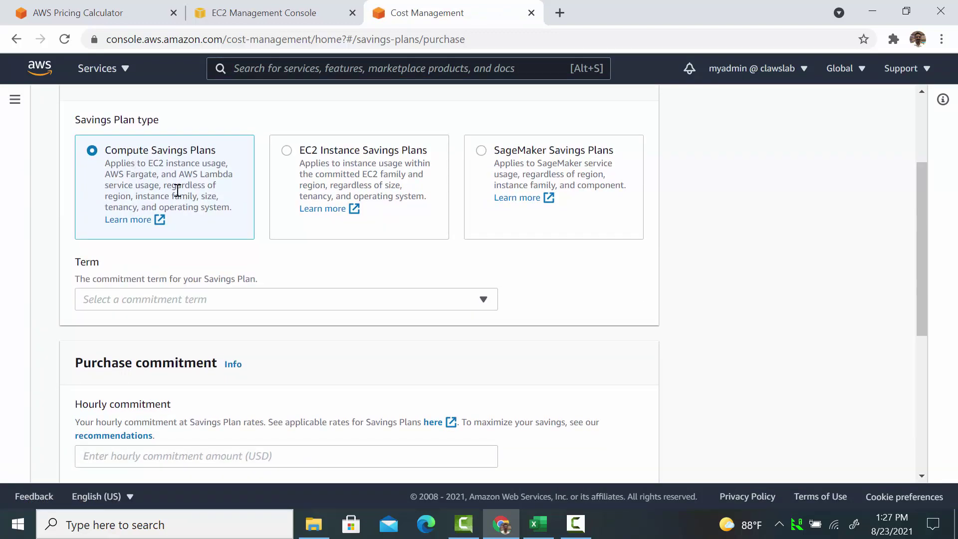
click(368, 302)
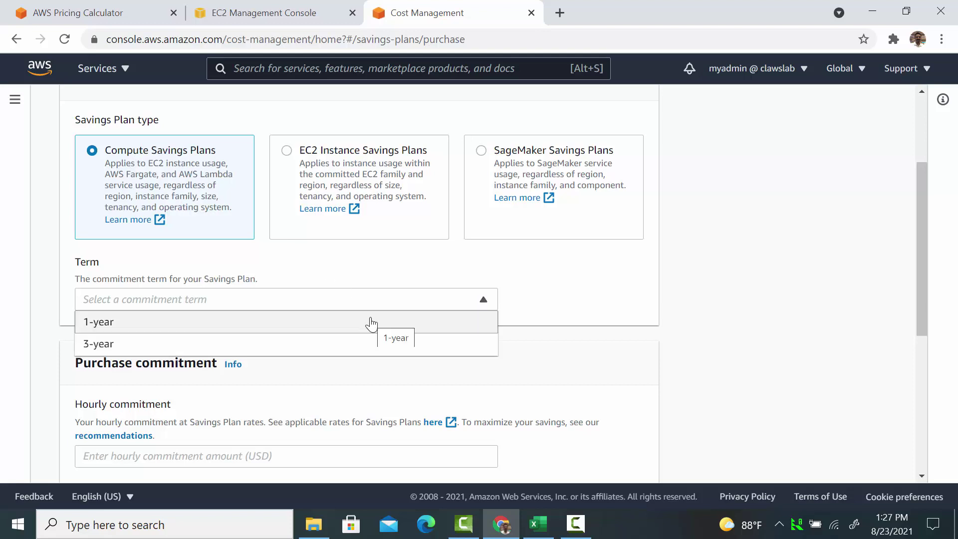
click(371, 324)
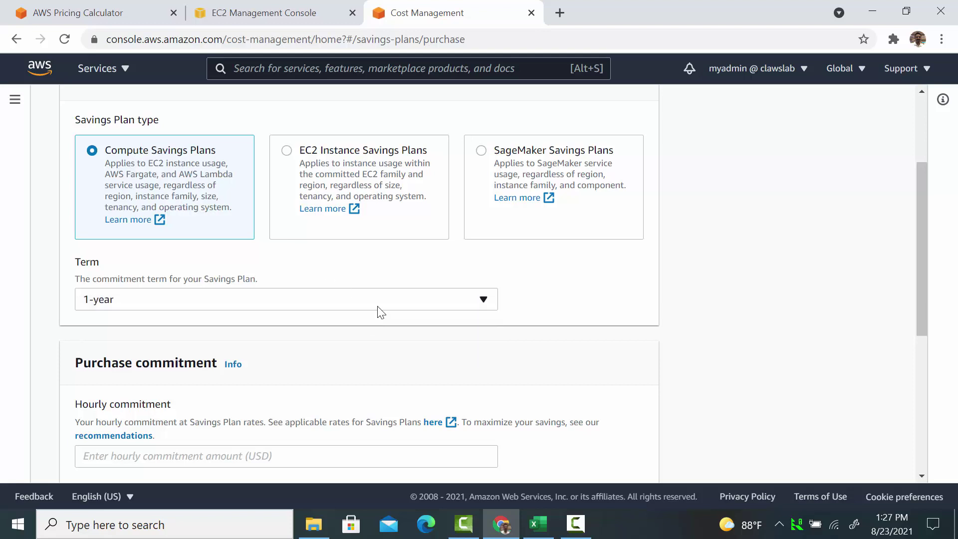
scroll(381, 312, down, 3)
click(366, 308)
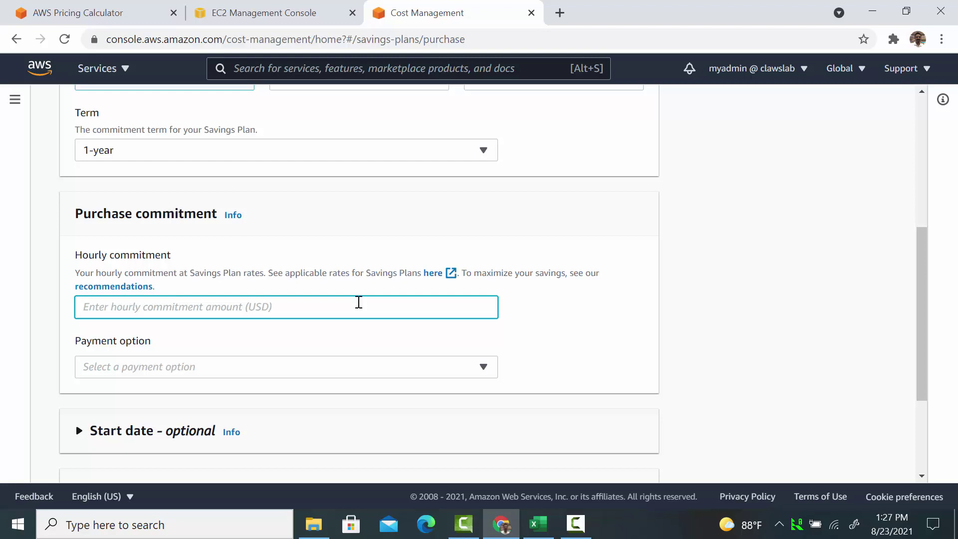
text($4)
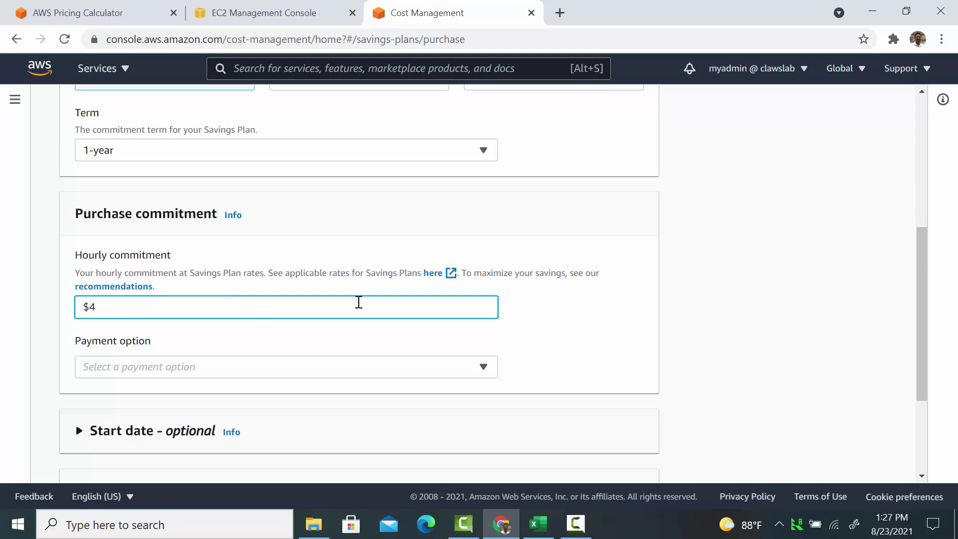
click(526, 341)
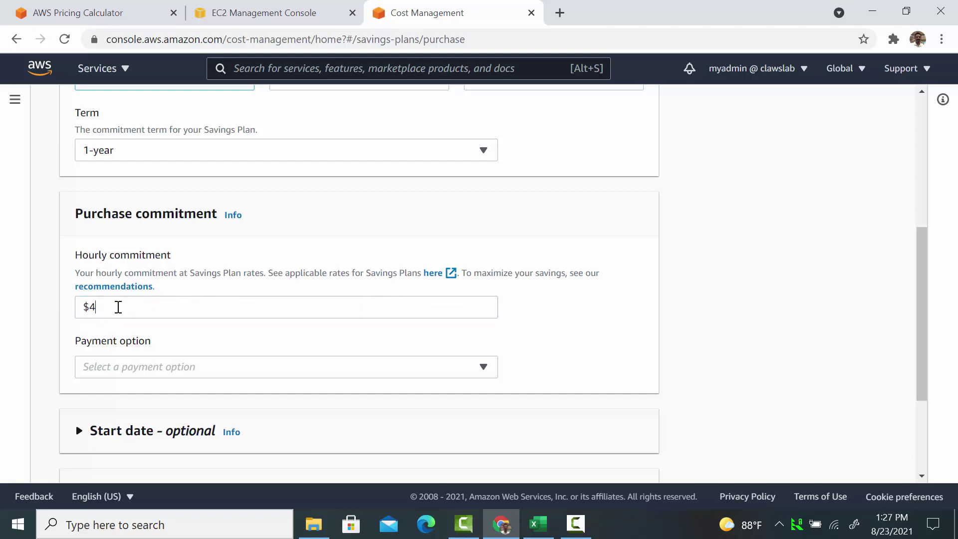
- Replace the Savings Plan's hourly commitment with $0.5
drag(118, 306, 47, 311)
key(BackSpace)
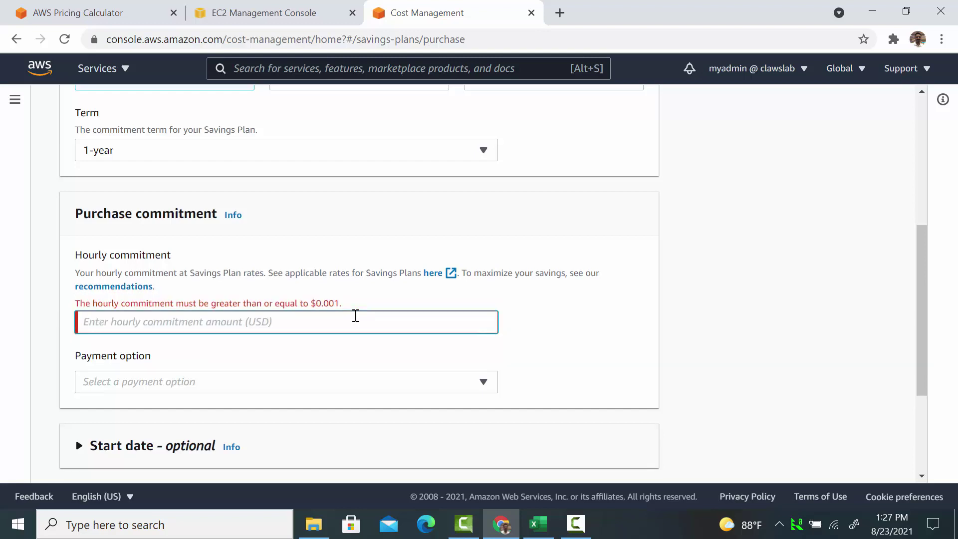
text($0.5)
key(ctrl+a)
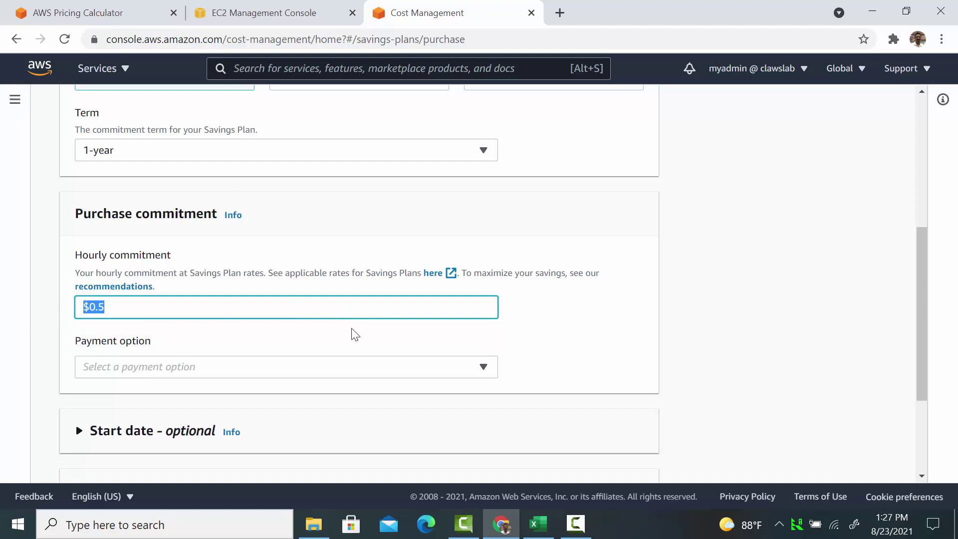
- Choose SageMaker Savings Plans as the plan type, highlight its name and return to the hourly commitment
scroll(353, 327, up, 6)
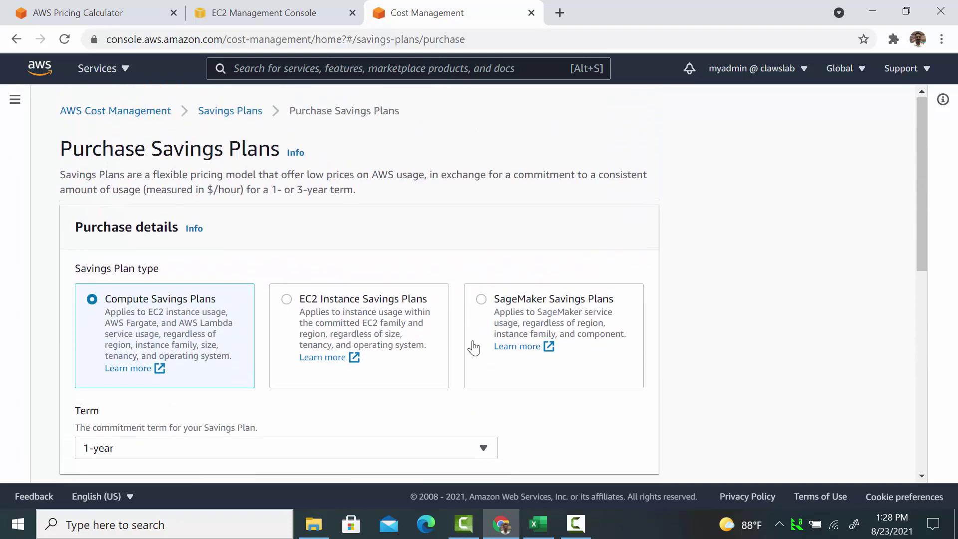
click(491, 313)
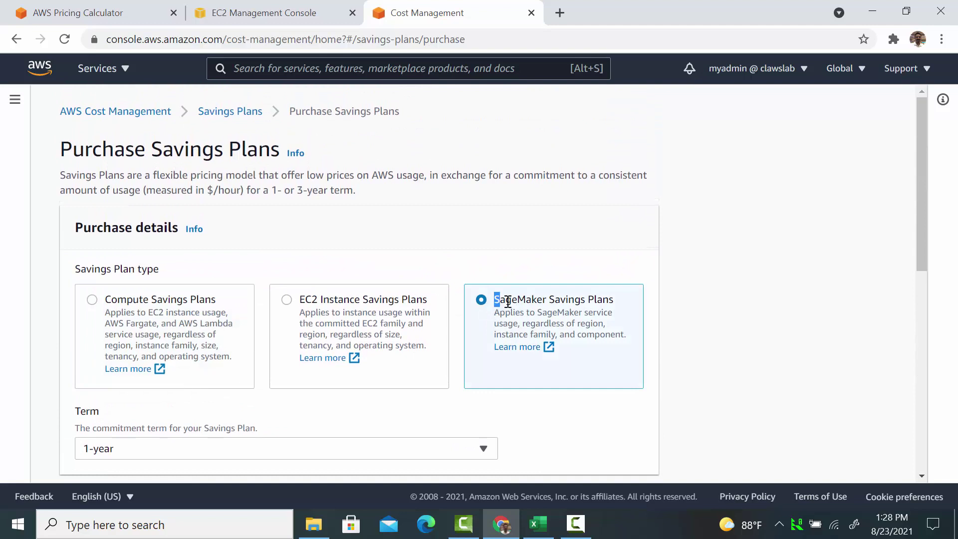
triple_click(624, 300)
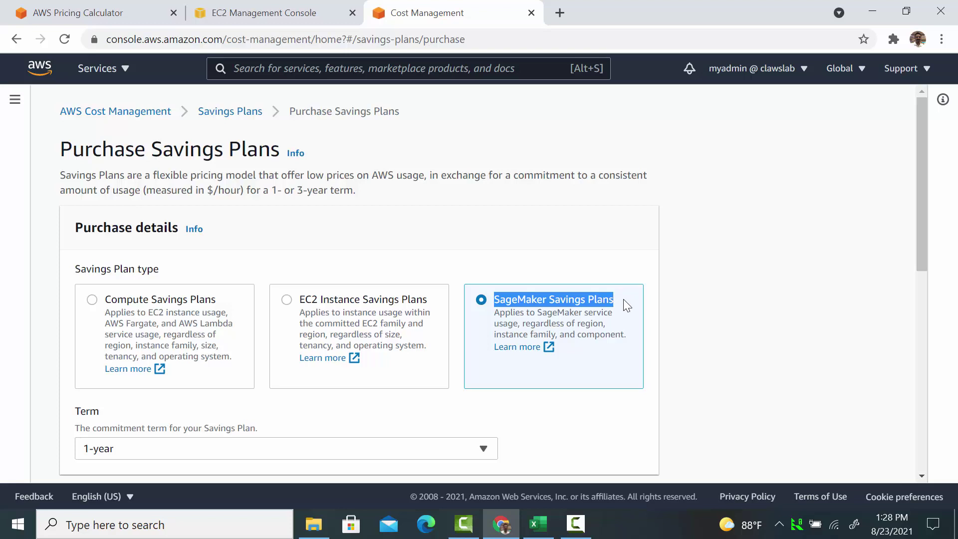
scroll(624, 300, down, 6)
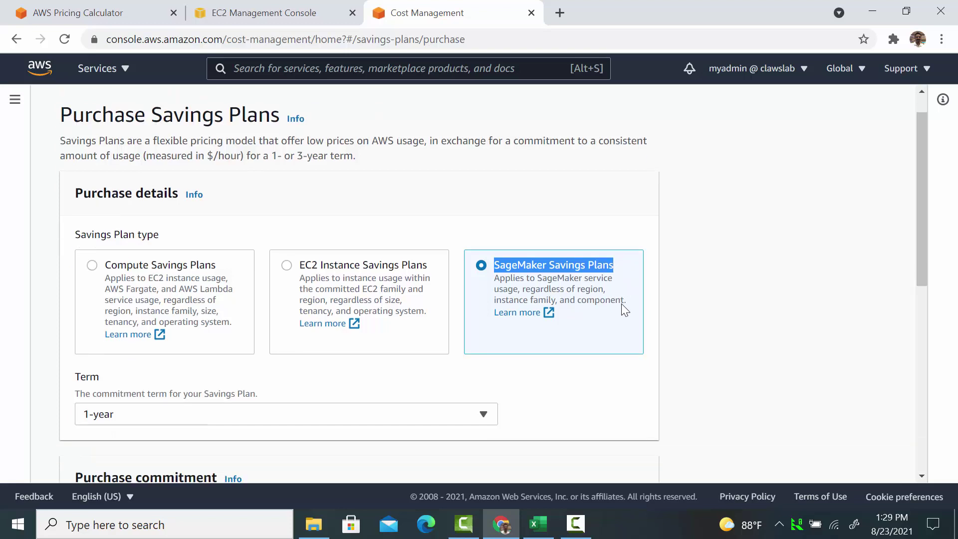
key(Tab)
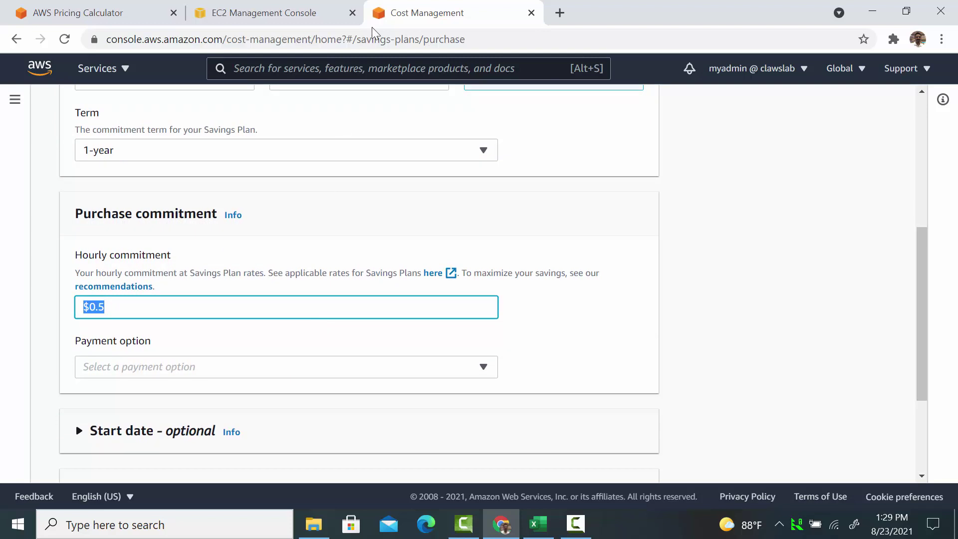
- Find AWS Cost Explorer through the console search, open its cost chart and group the costs by Purchase Option
click(346, 68)
text(cost e)
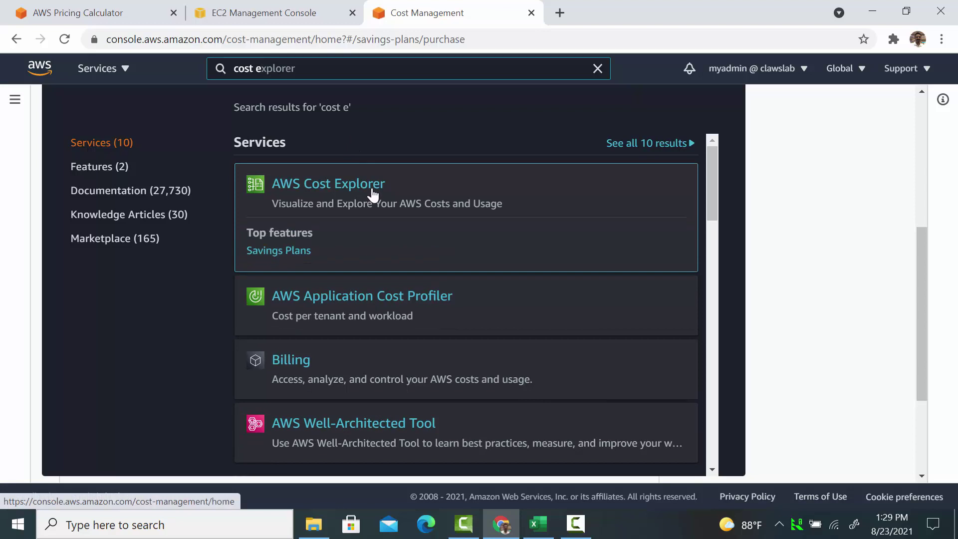
click(374, 192)
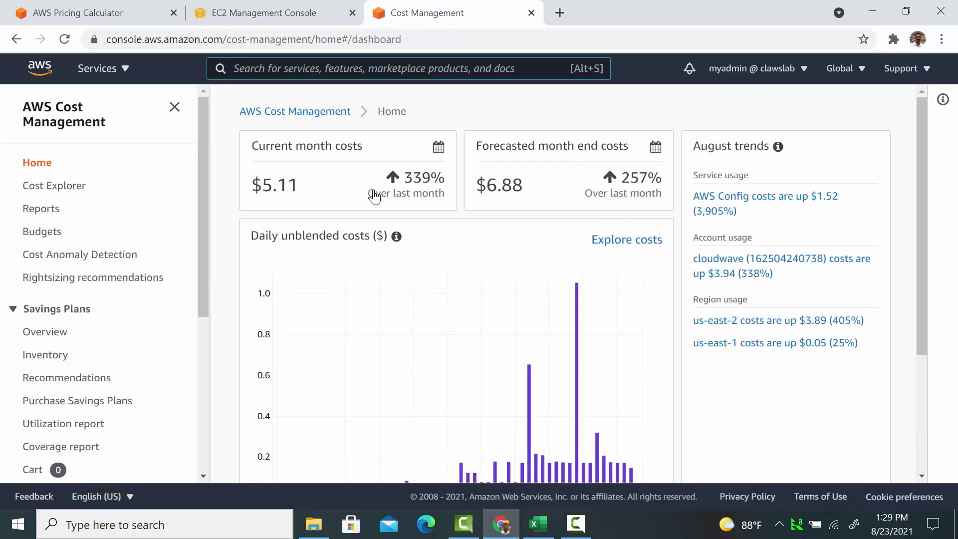
click(68, 188)
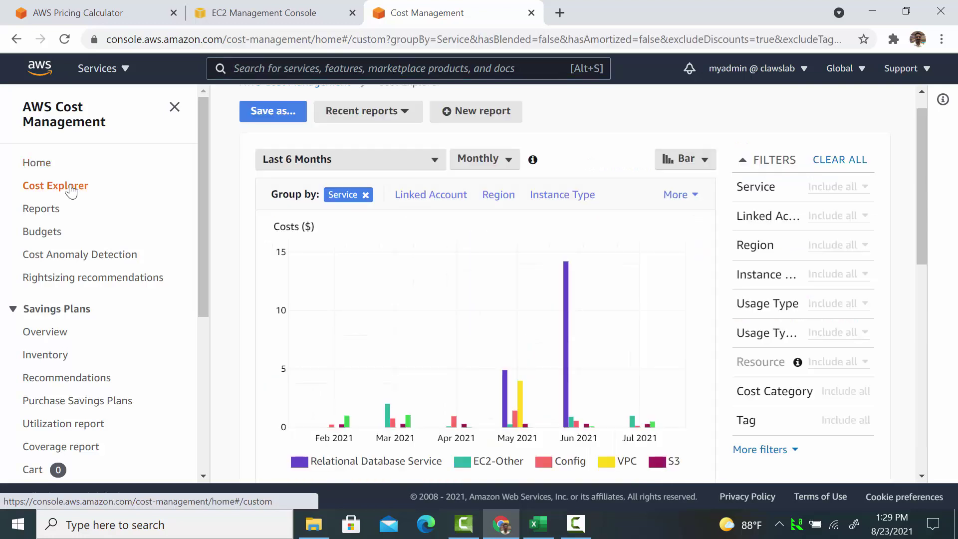
click(696, 195)
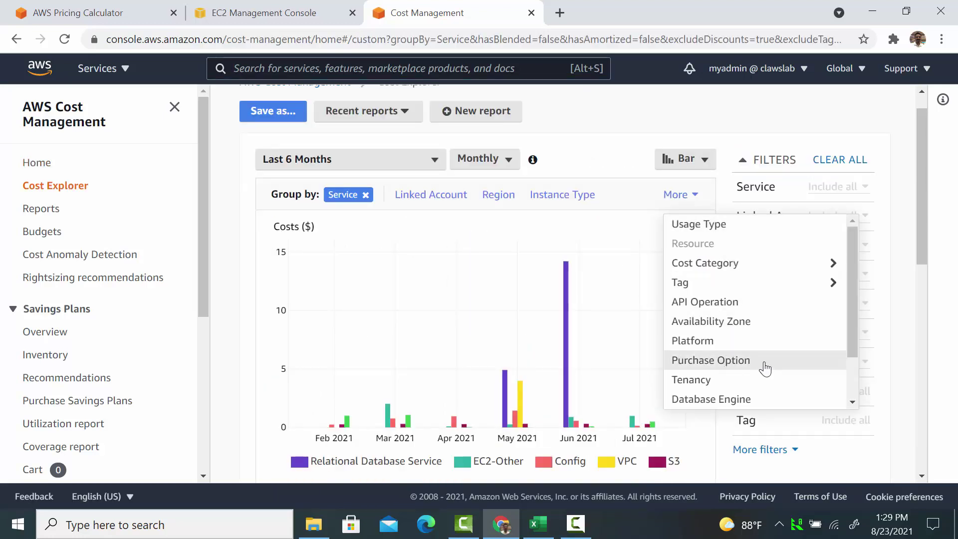
click(711, 360)
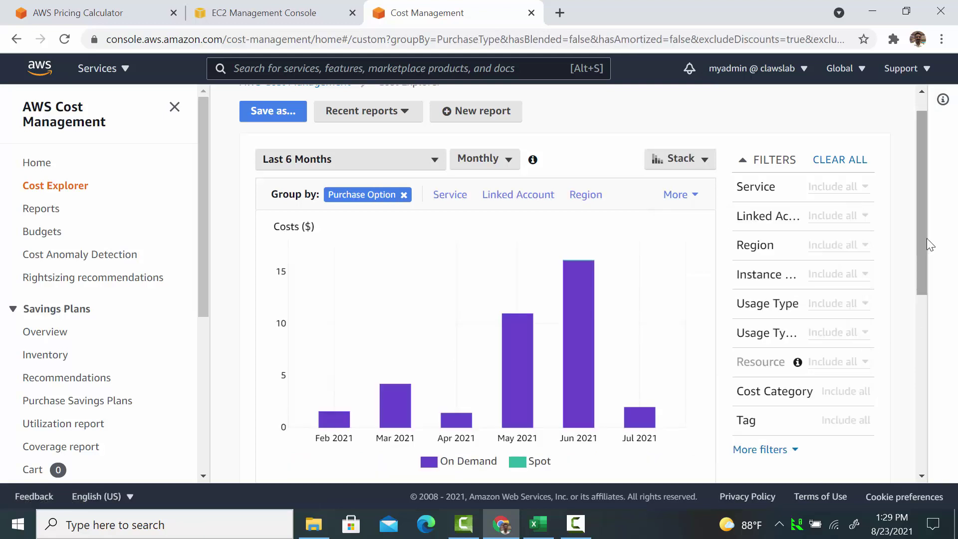
drag(927, 238, 906, 277)
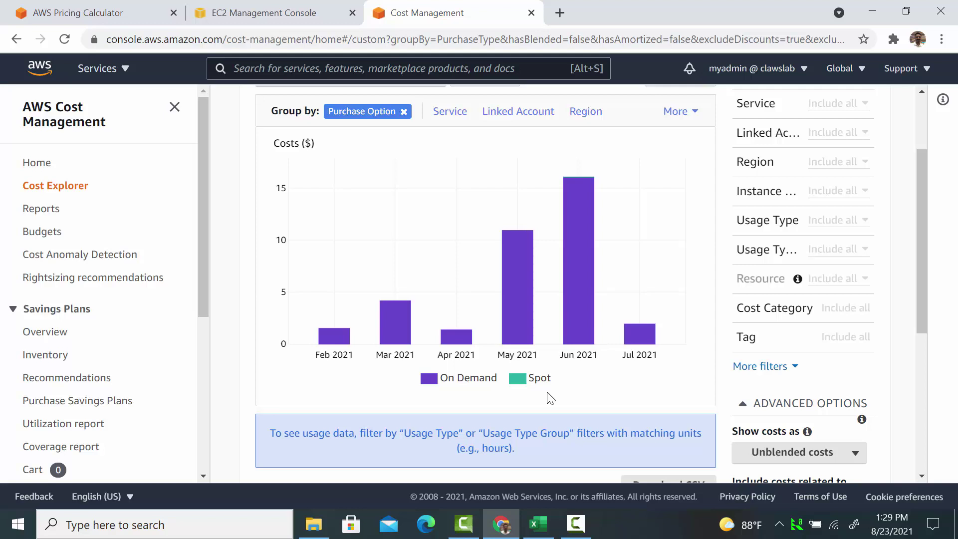
- Open the Savings Plans recommendations and review the recommendation parameters and results
click(95, 385)
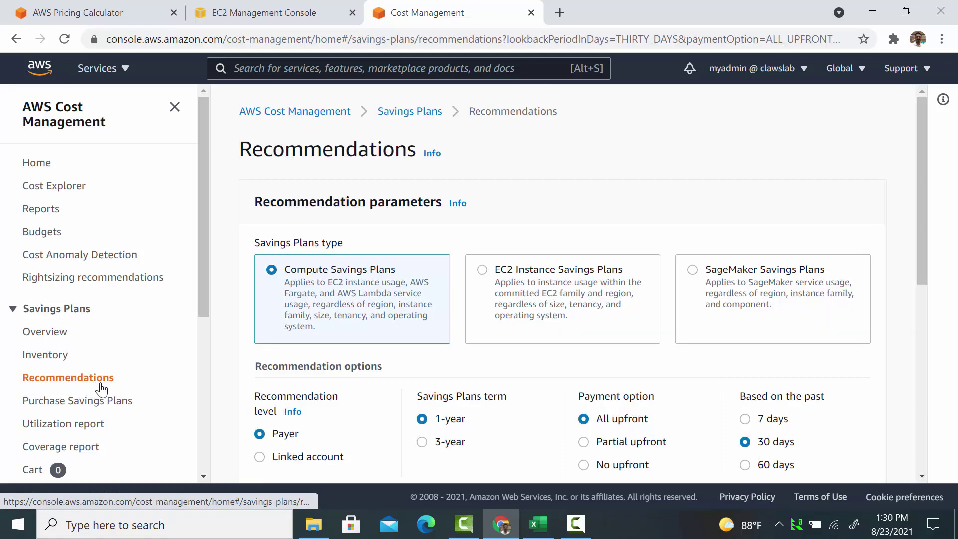
scroll(351, 313, down, 3)
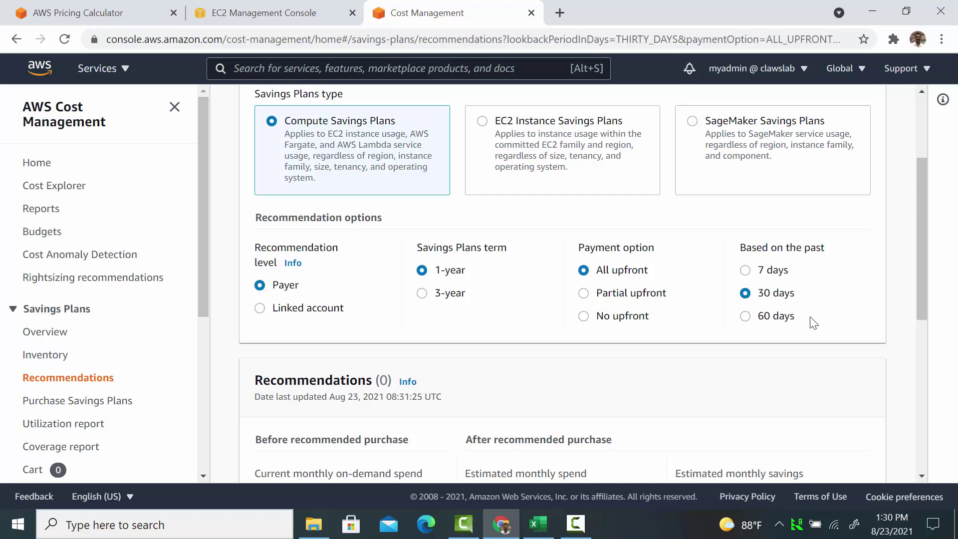
scroll(814, 324, down, 3)
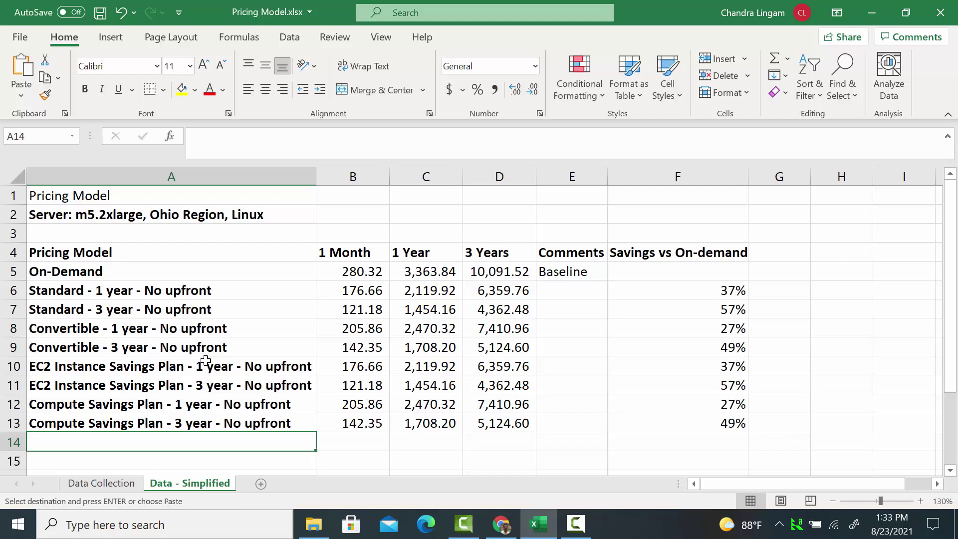
- In the Excel pricing workbook, delete rows 6 to 9 with the Standard and Convertible reservations
drag(14, 290, 14, 345)
right_click(12, 294)
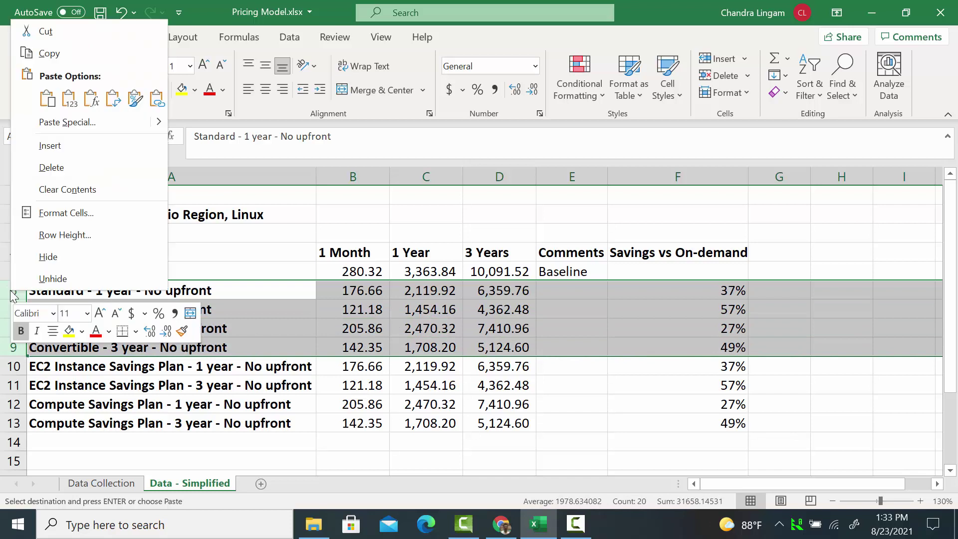
click(77, 167)
click(108, 369)
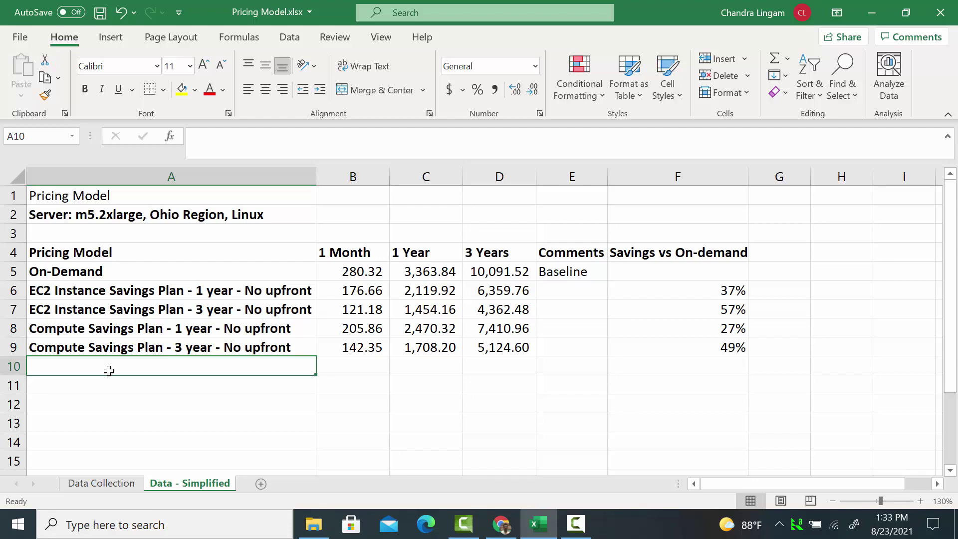
- Insert two blank rows below the EC2 Instance Savings Plan - 1 year - No upfront row
right_click(9, 311)
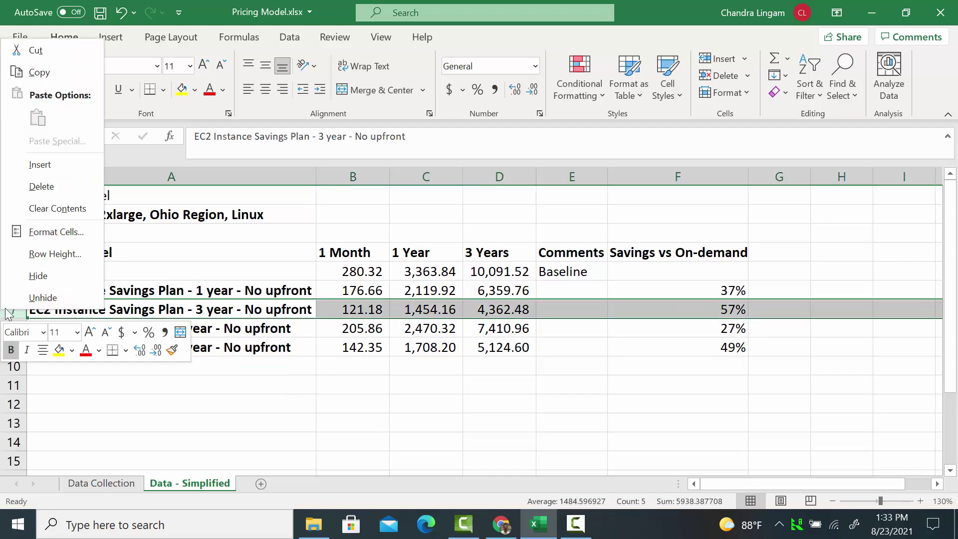
click(41, 165)
right_click(10, 310)
key(Escape)
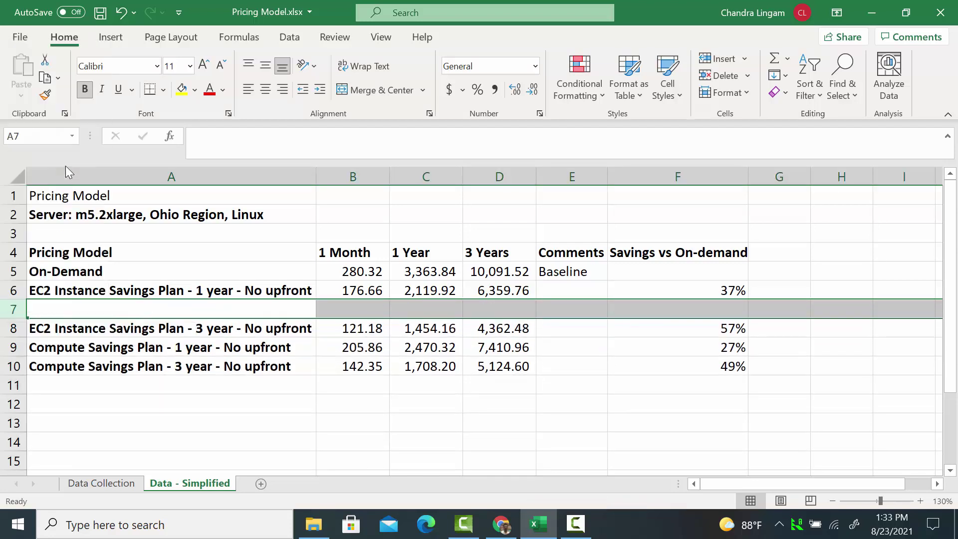
key(ctrl+shift+plus)
- Copy the EC2 Instance Savings Plan - 1 year - No upfront label from A6 into A7 and A8
click(112, 292)
key(ctrl+c)
key(Down)
key(ctrl+v)
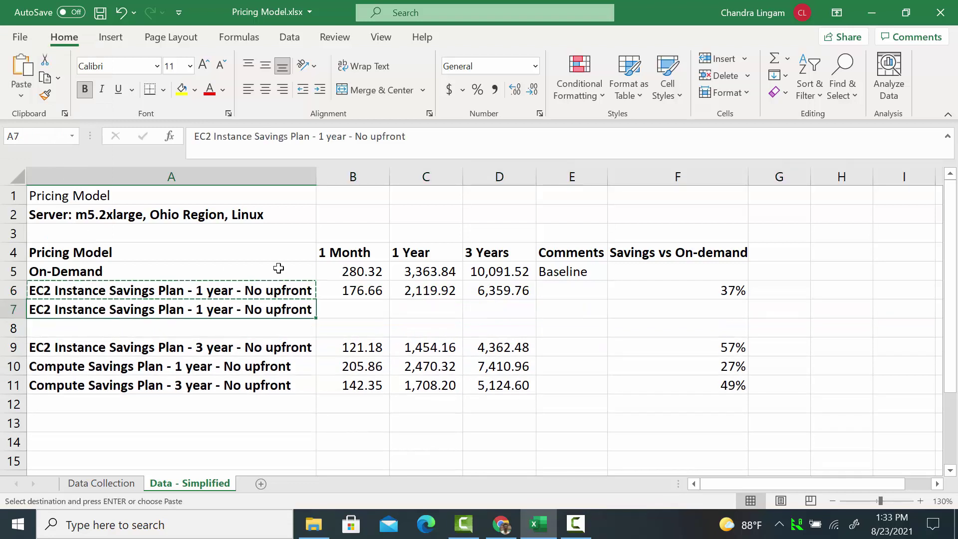
key(Down)
key(ctrl+v)
- Change the payment wording to Partial upfront in A7 and All upfront in A8
double_click(253, 309)
text(Partial)
double_click(253, 329)
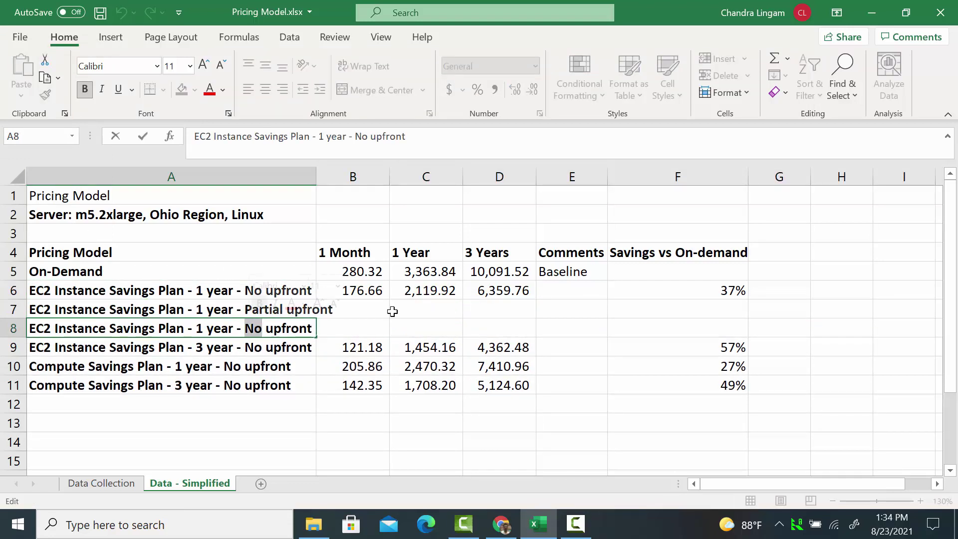
text(All)
key(Return)
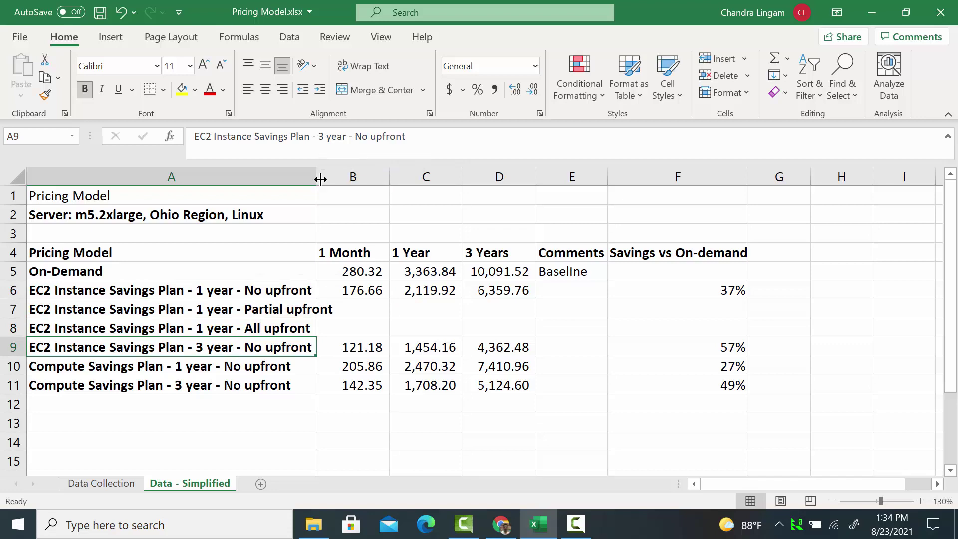
- Switch to the AWS Pricing Calculator, select the 1 Year Partial upfront EC2 Instance Savings Plans option and highlight its costs
key(alt+Tab)
click(145, 270)
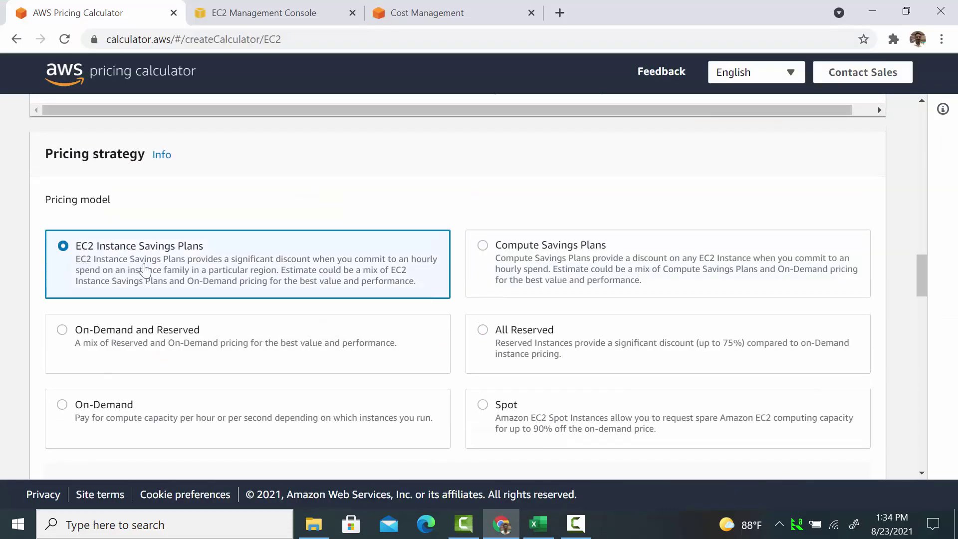
scroll(298, 291, down, 6)
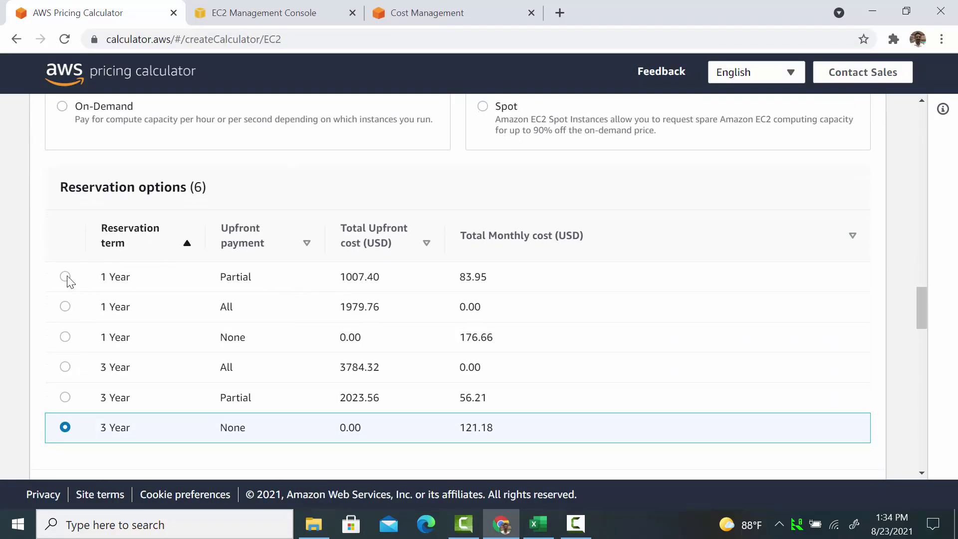
click(66, 277)
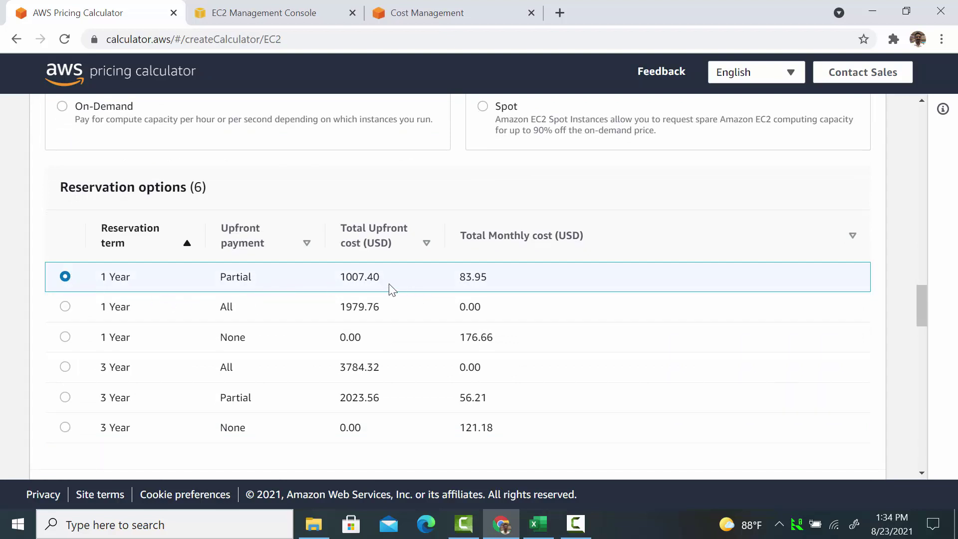
drag(344, 277, 527, 280)
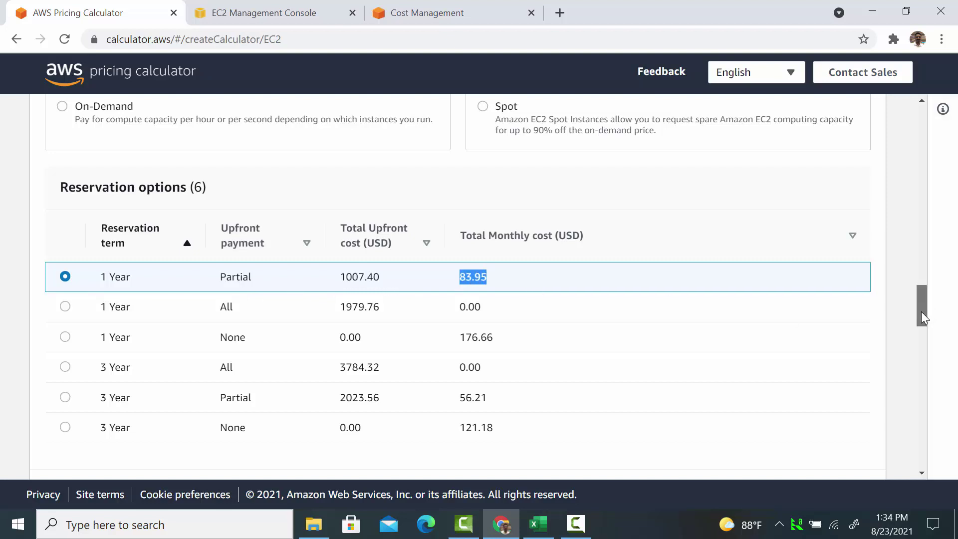
- Save the updated EC2 estimate, highlight its upfront and monthly costs in the summary, and return to the Excel workbook
drag(922, 312, 909, 453)
click(864, 356)
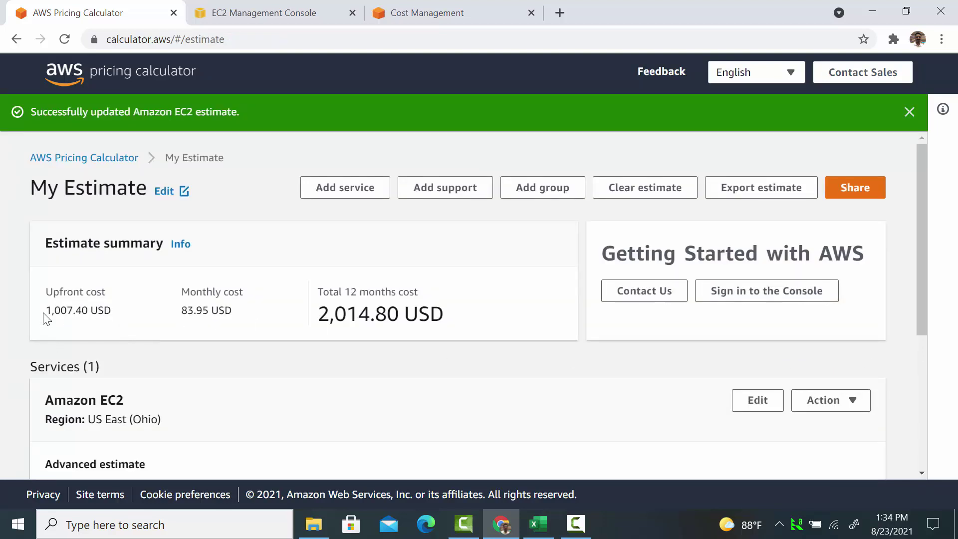
drag(45, 310, 238, 313)
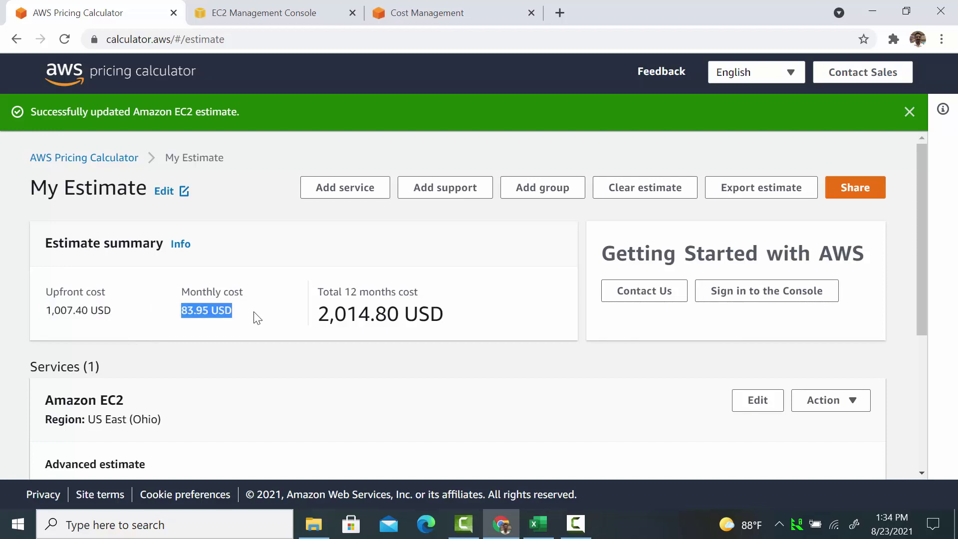
key(alt+Tab)
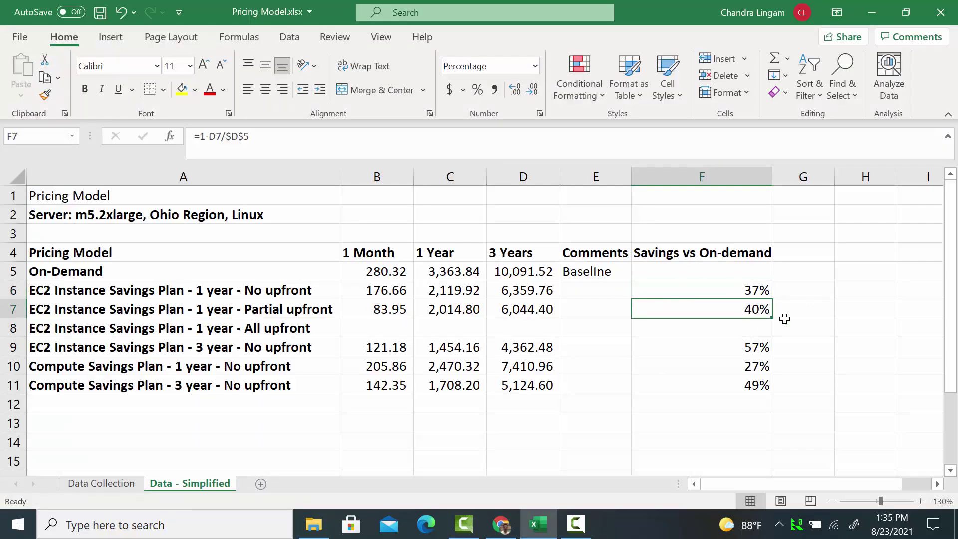
- In the AWS Pricing Calculator, select the 1 Year All upfront option, highlight its upfront cost and return to Excel
key(alt+Tab)
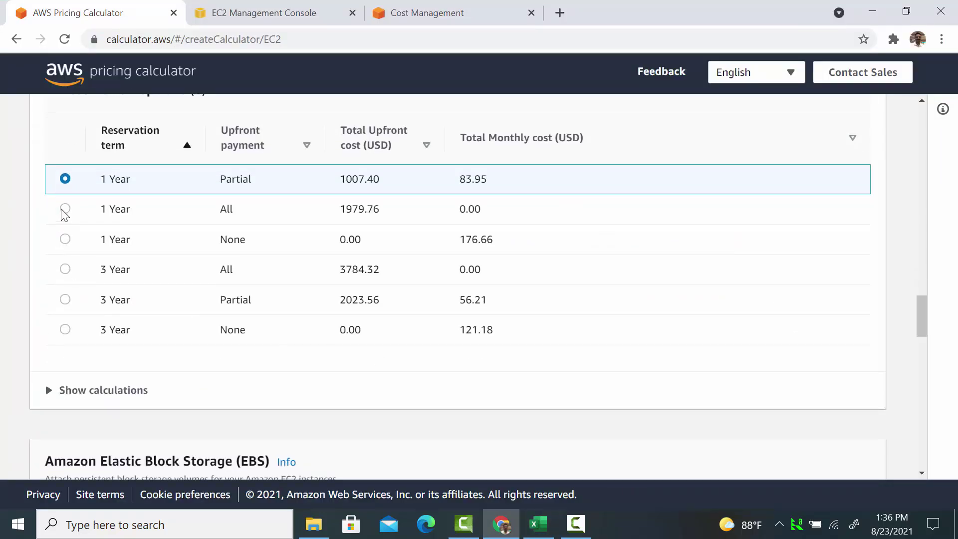
click(65, 209)
drag(341, 209, 386, 210)
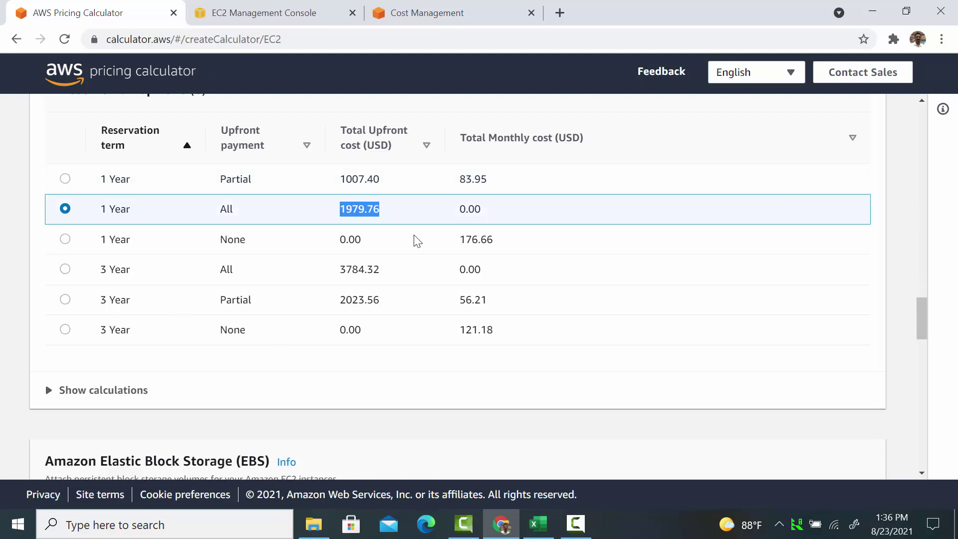
key(alt+Tab)
- Copy the Savings vs On-demand formula into F8, F10 and F11 for the remaining EC2 Instance Savings Plan rows
click(670, 322)
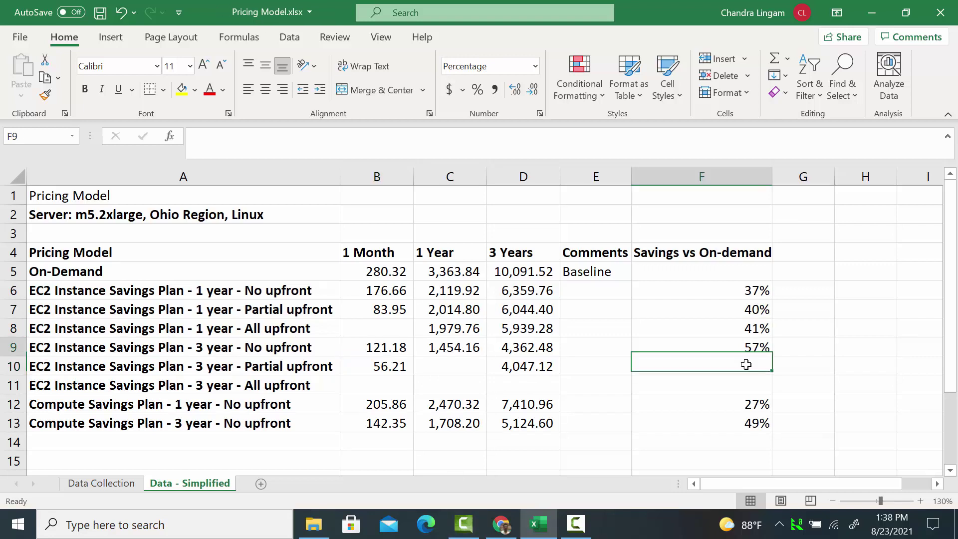
key(ctrl+c)
click(746, 364)
key(Return)
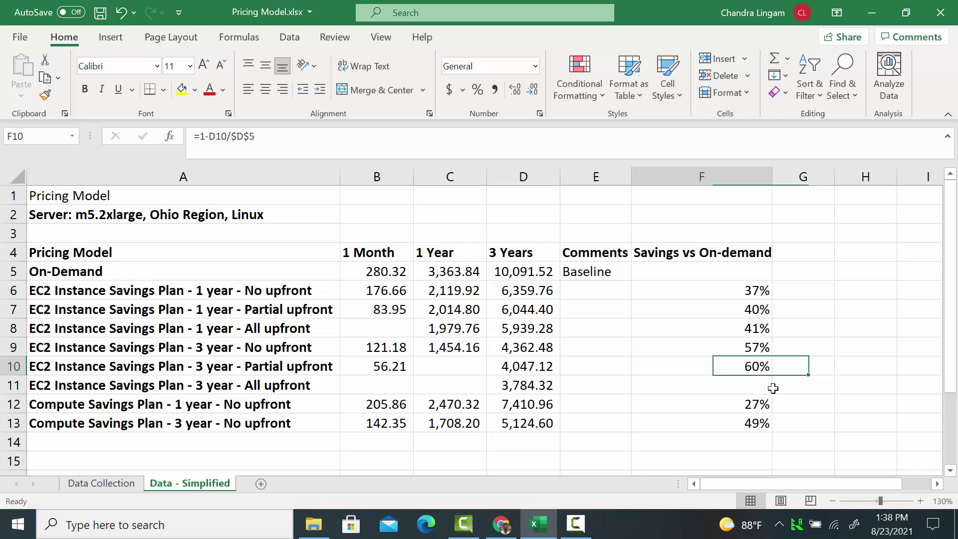
key(ctrl+c)
click(771, 388)
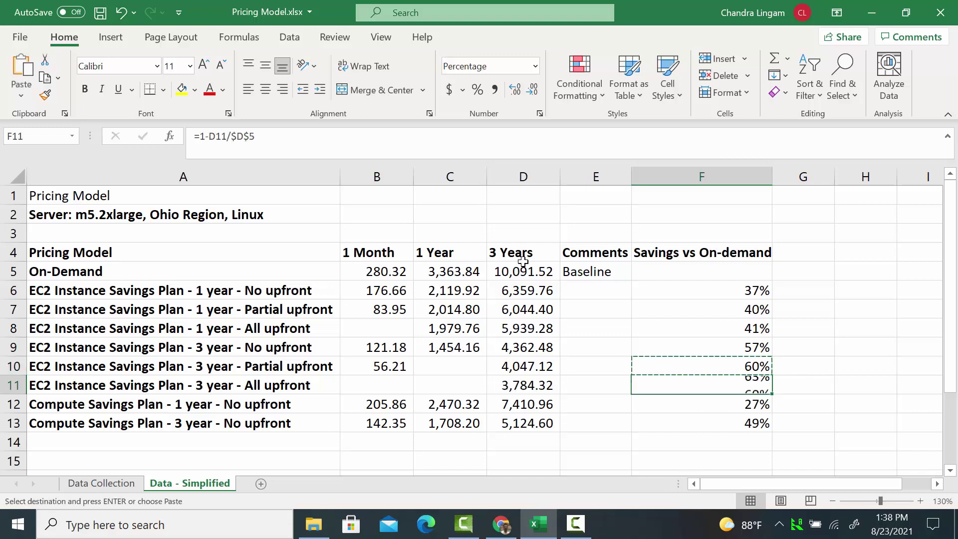
- Paste the savings formula into F11, save the workbook, and review the 3-year EC2 Instance Savings Plan costs and savings
key(Return)
key(ctrl+s)
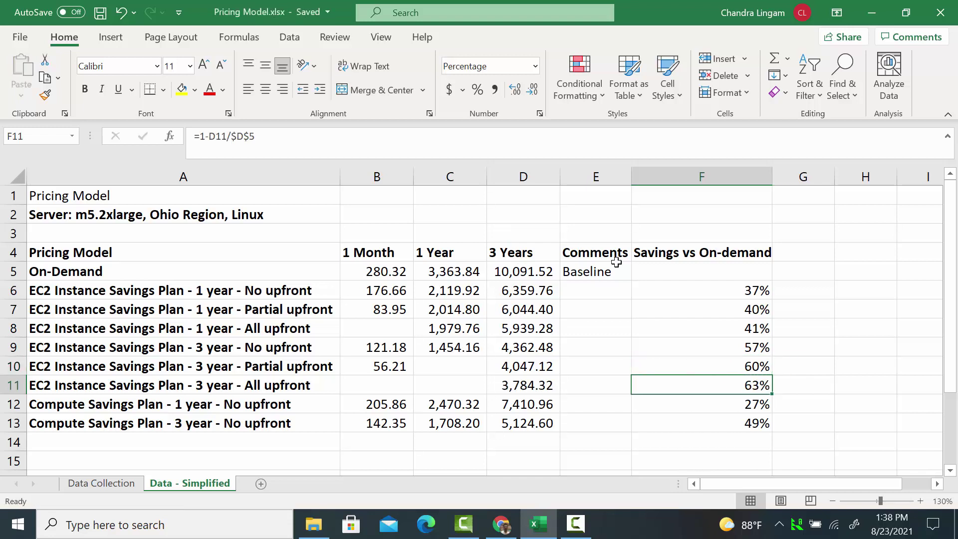
key(Left)
key(Left)
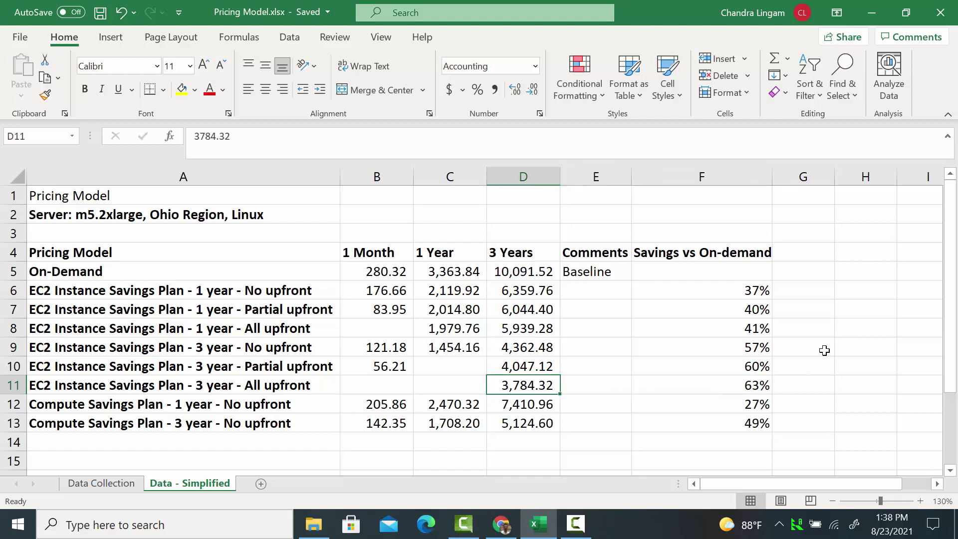
key(Right)
key(Right)
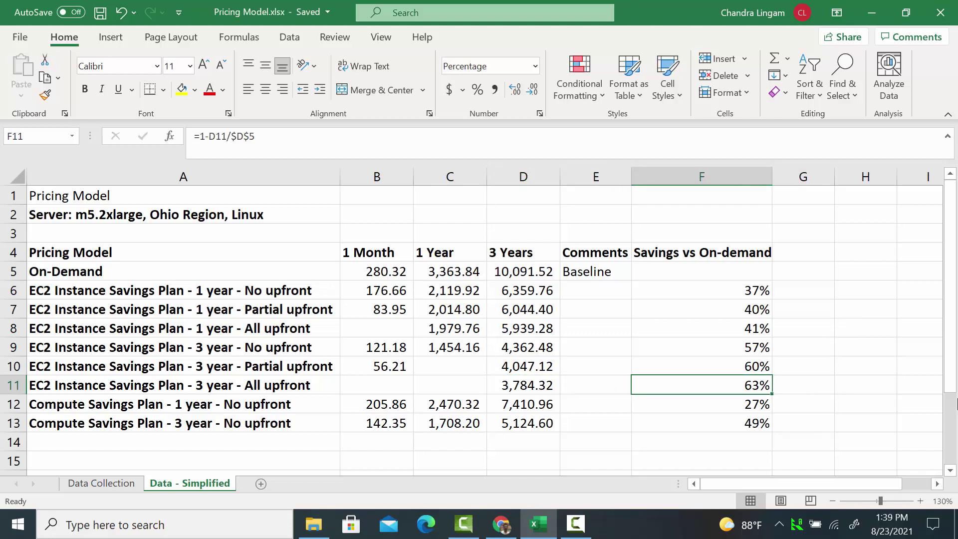
key(shift+Up)
key(shift+Up)
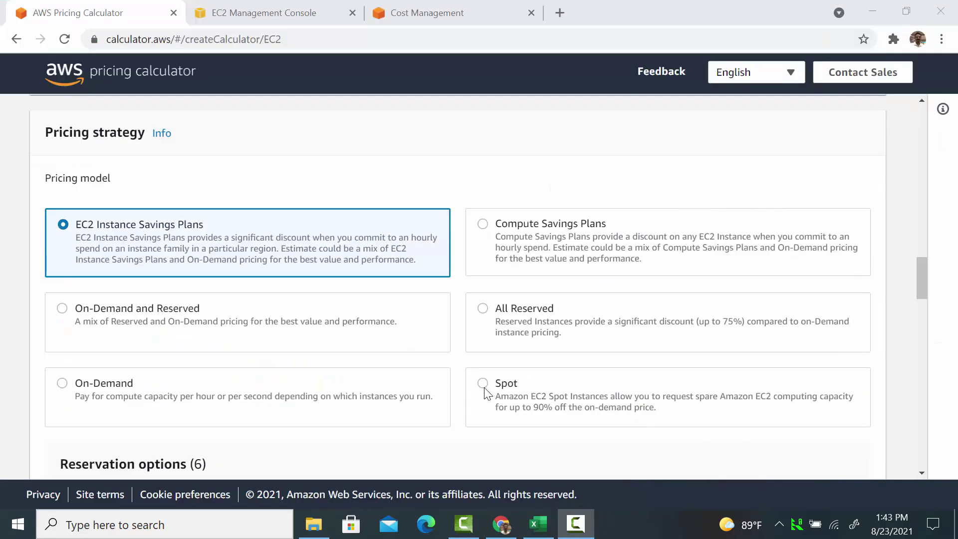
- Select the Spot pricing model in the AWS Pricing Calculator, and open the Spot Instance pricing history in the EC2 Management Console
click(484, 385)
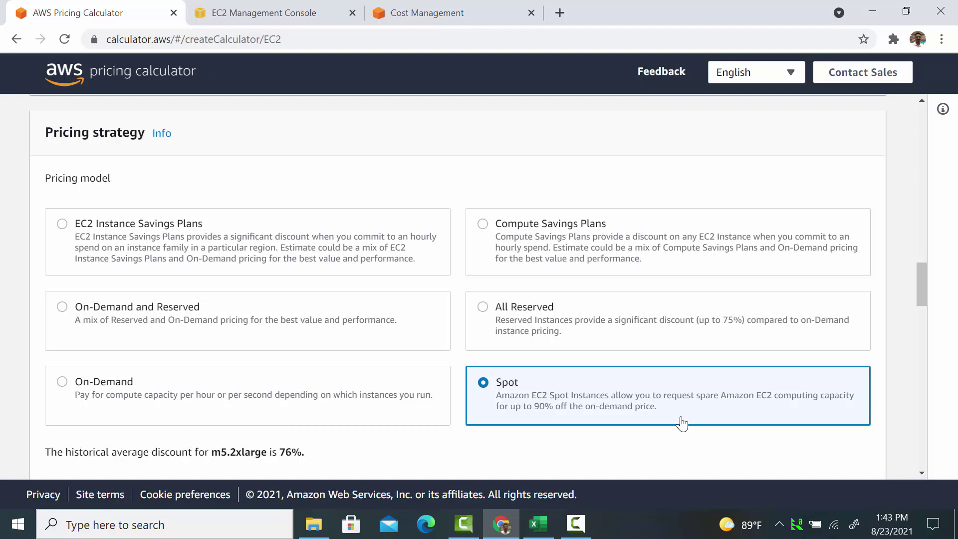
click(283, 6)
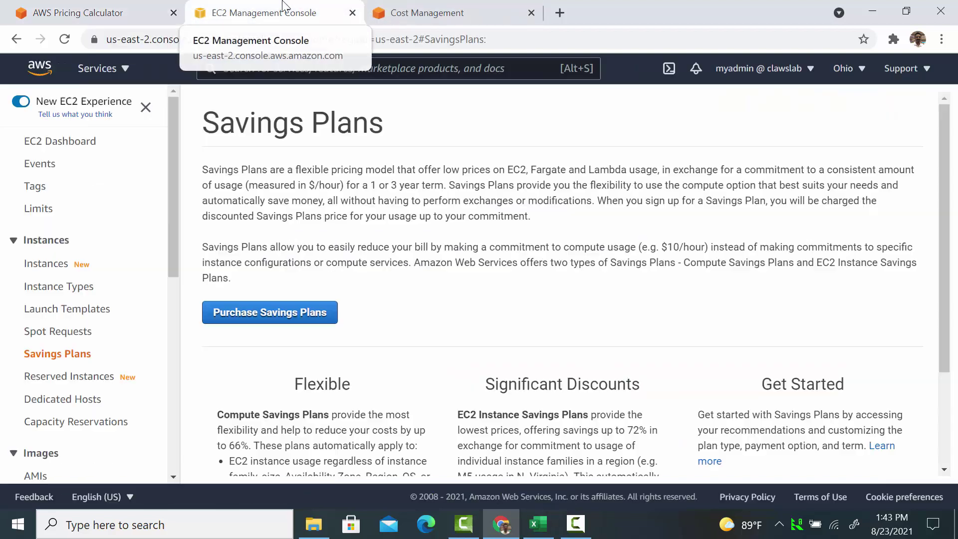
click(82, 335)
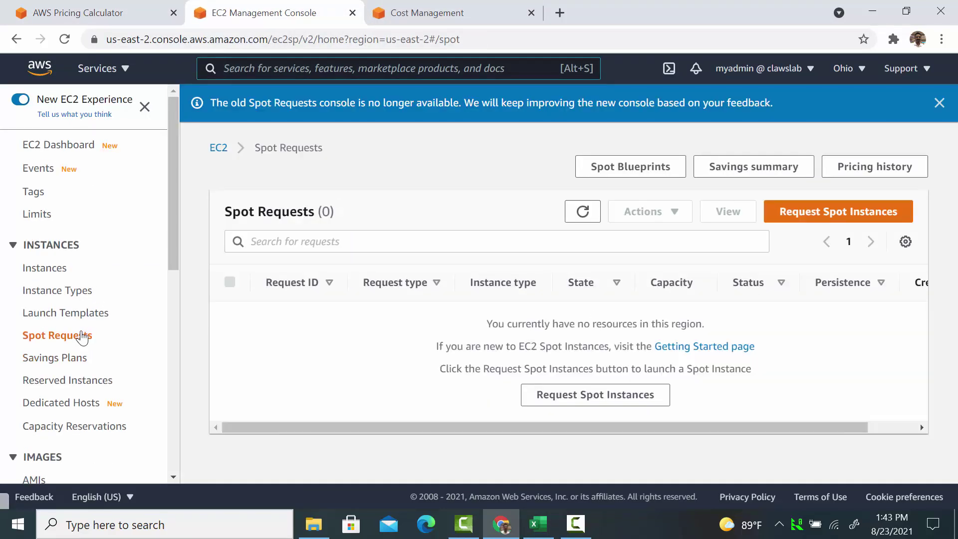
click(917, 173)
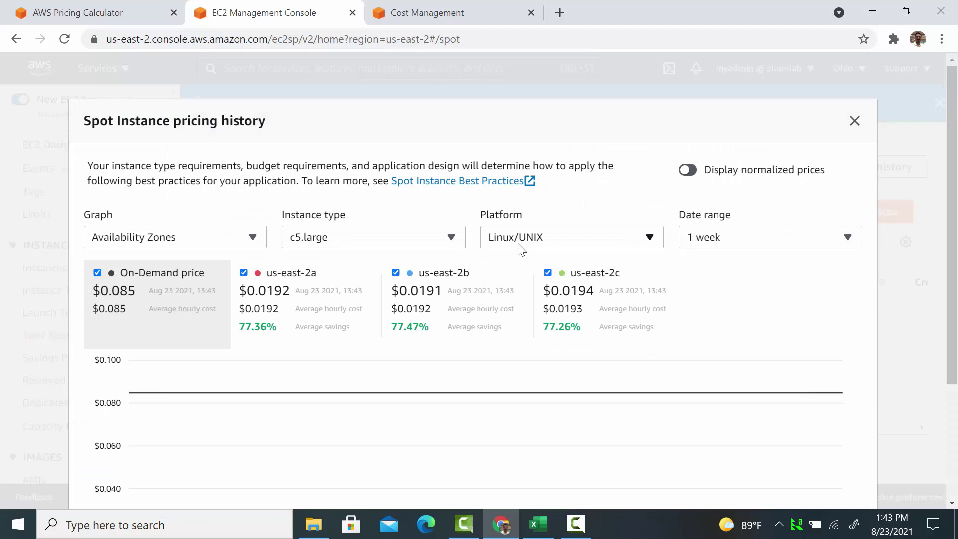
- Show the Linux/UNIX Spot price history for the m5.2xlarge instance type over a date range of 3 months
click(447, 235)
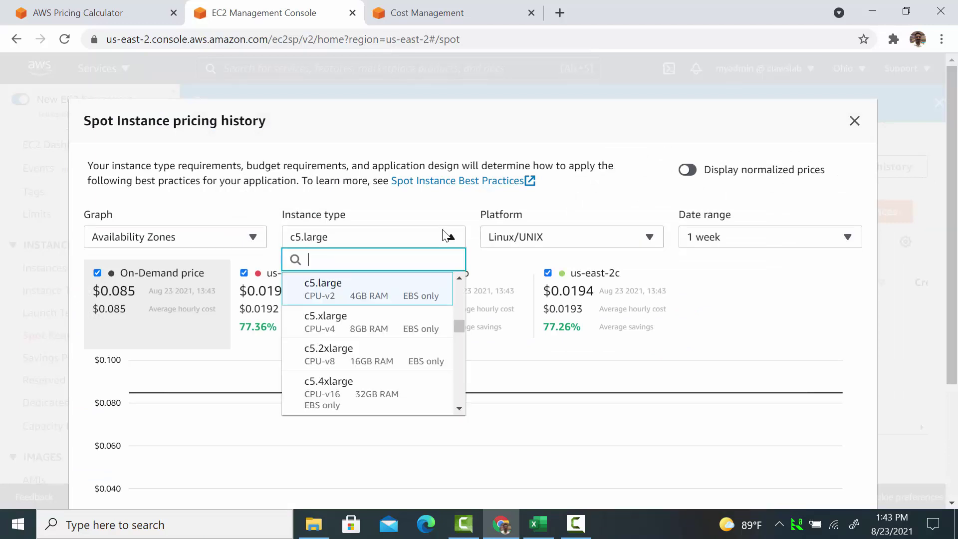
text(m5.2)
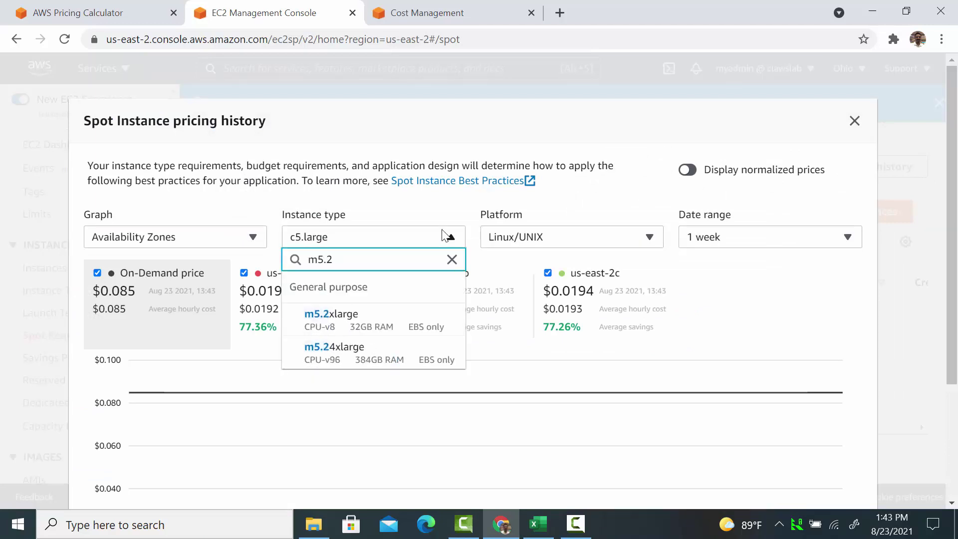
click(356, 321)
scroll(356, 322, down, 1)
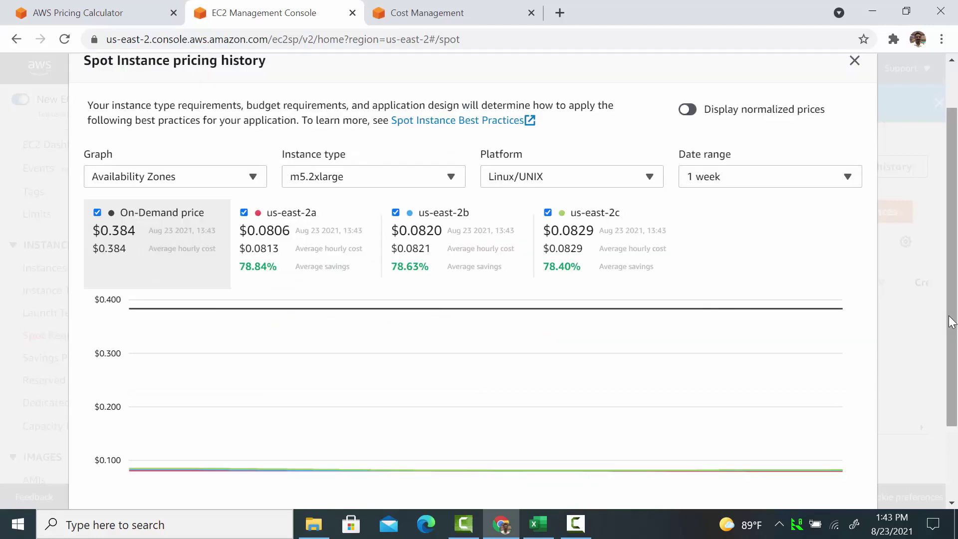
click(833, 177)
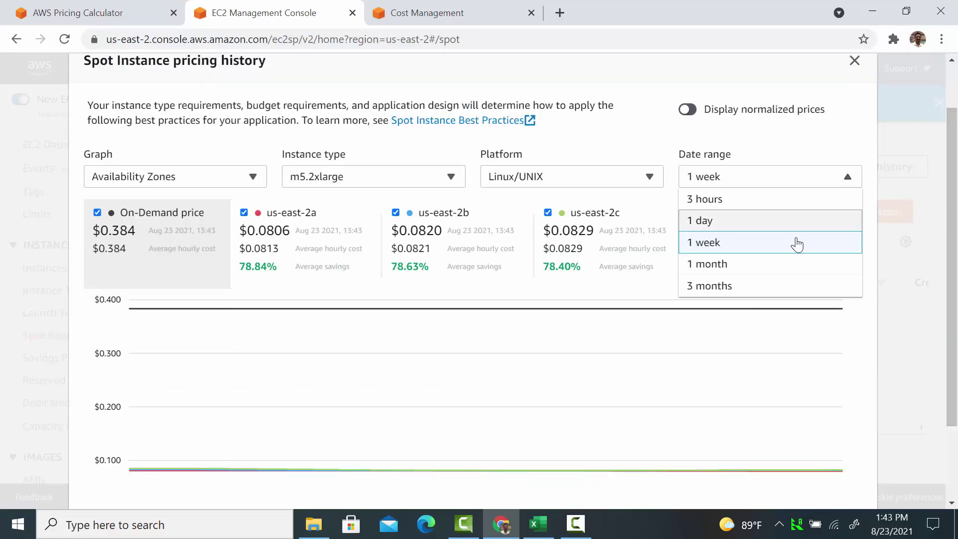
click(775, 288)
scroll(957, 310, down, 2)
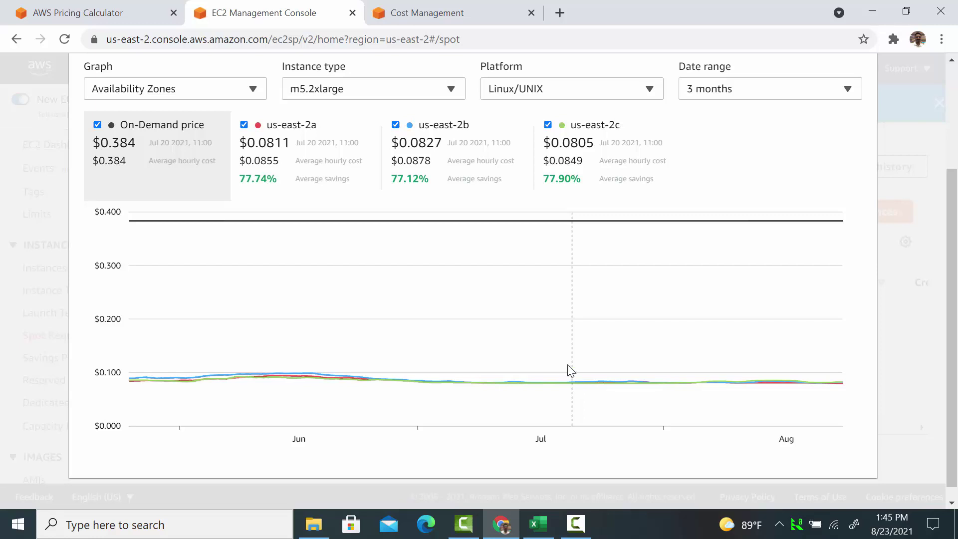
- Search the Spot pricing history's instance types for the c4, c5 and m4 families
click(402, 99)
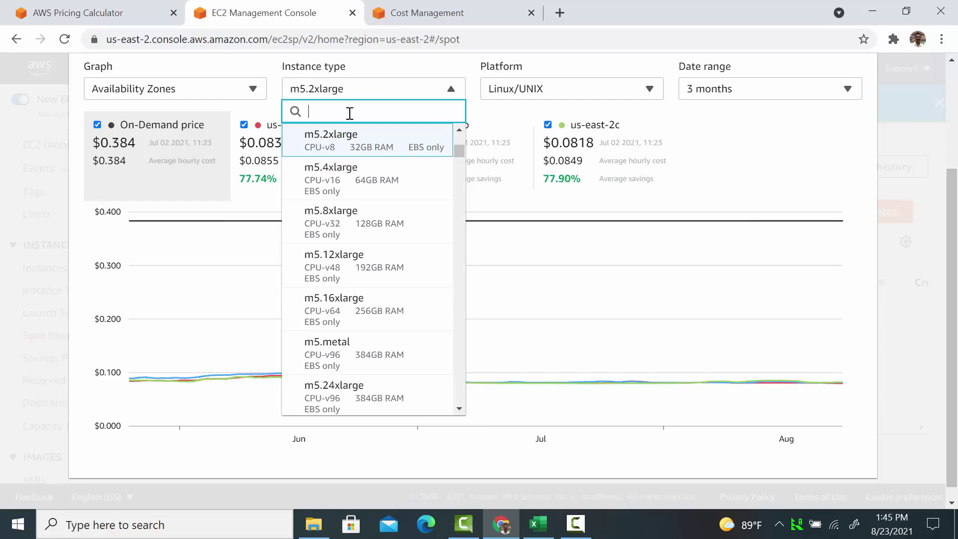
text(c4.)
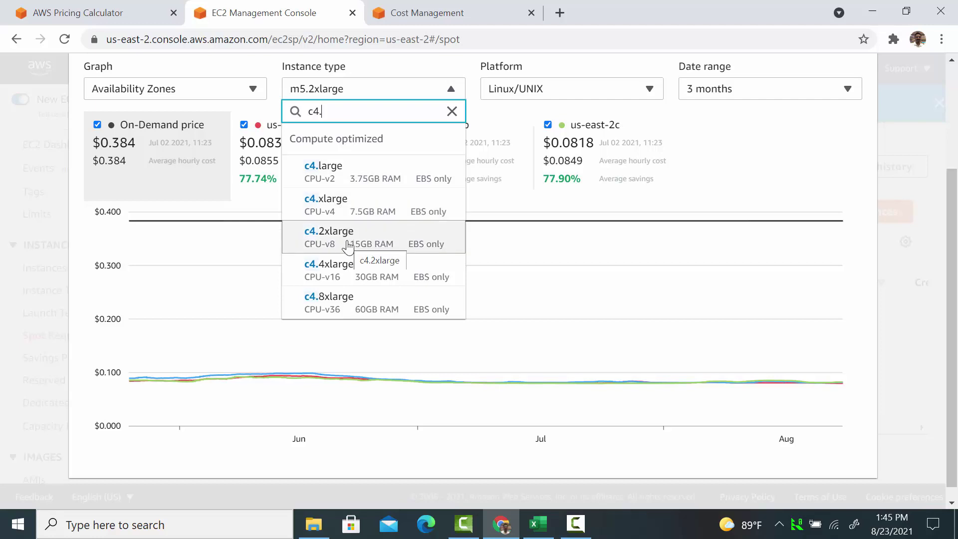
key(BackSpace)
key(BackSpace)
text(5.)
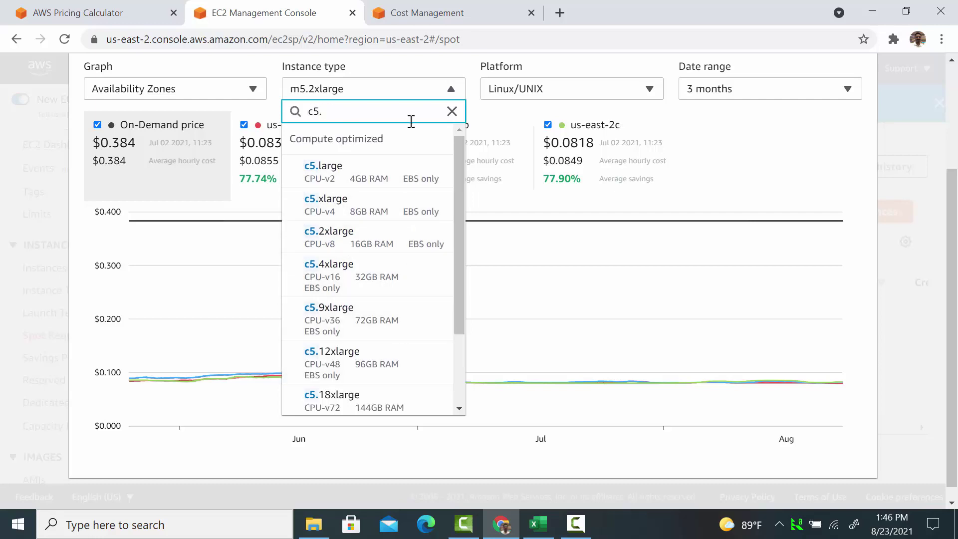
key(BackSpace)
key(BackSpace)
key(BackSpace)
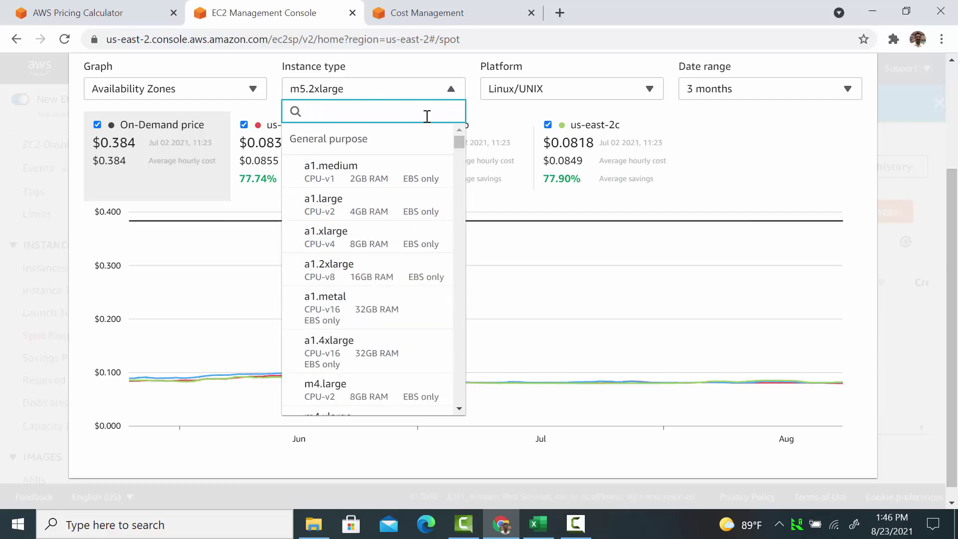
text(m4.)
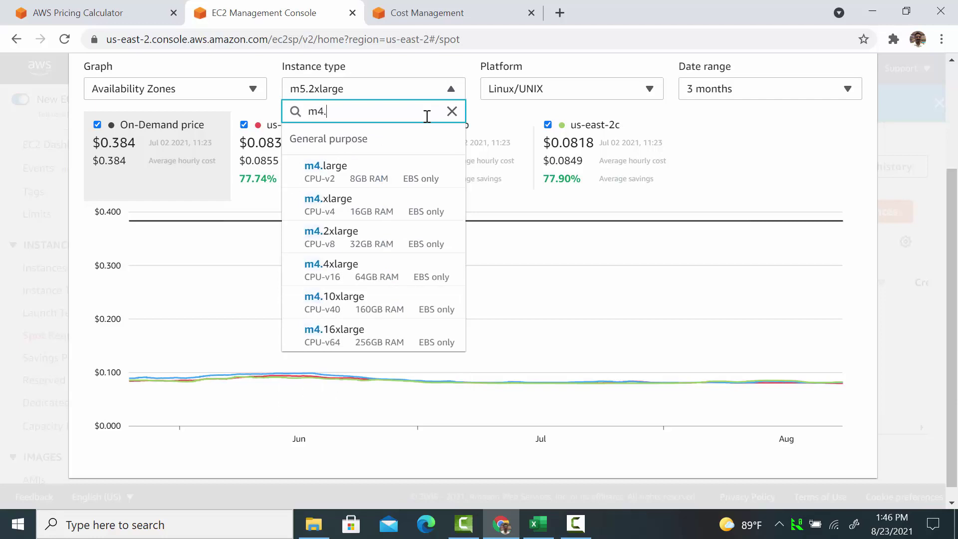
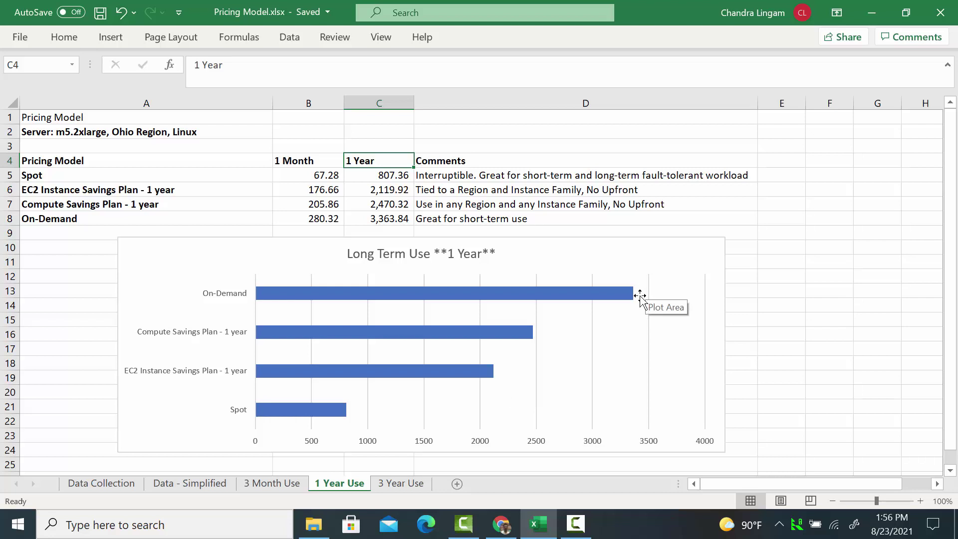
- Open the 3 Year Use sheet in Excel, and highlight the On-Demand, Spot and Reserved Instances entries on the Number of Options sheet
click(403, 488)
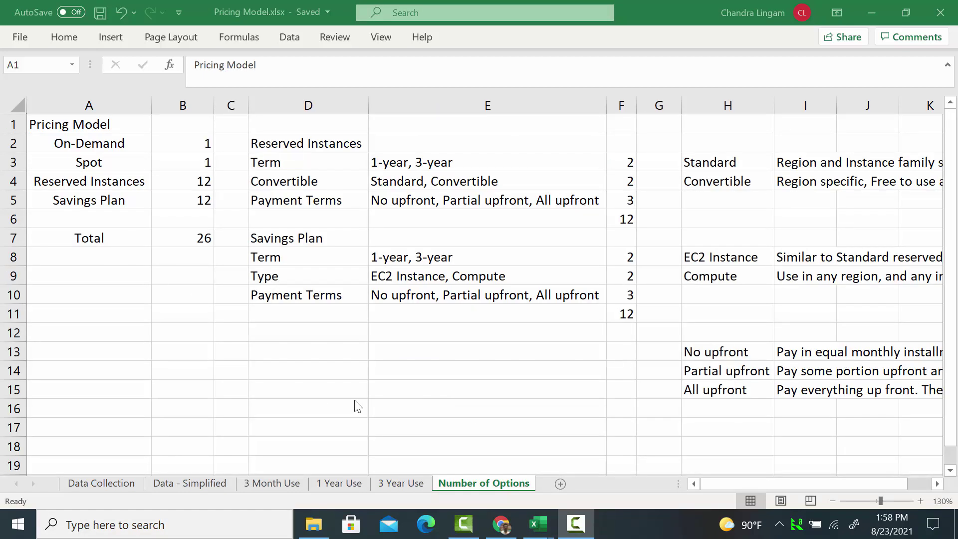
click(129, 149)
drag(129, 148, 200, 162)
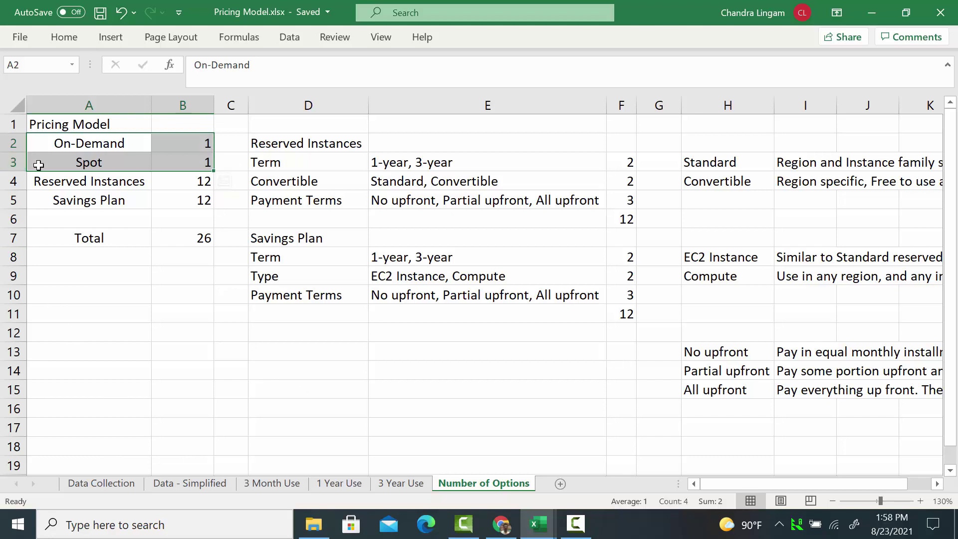
click(76, 179)
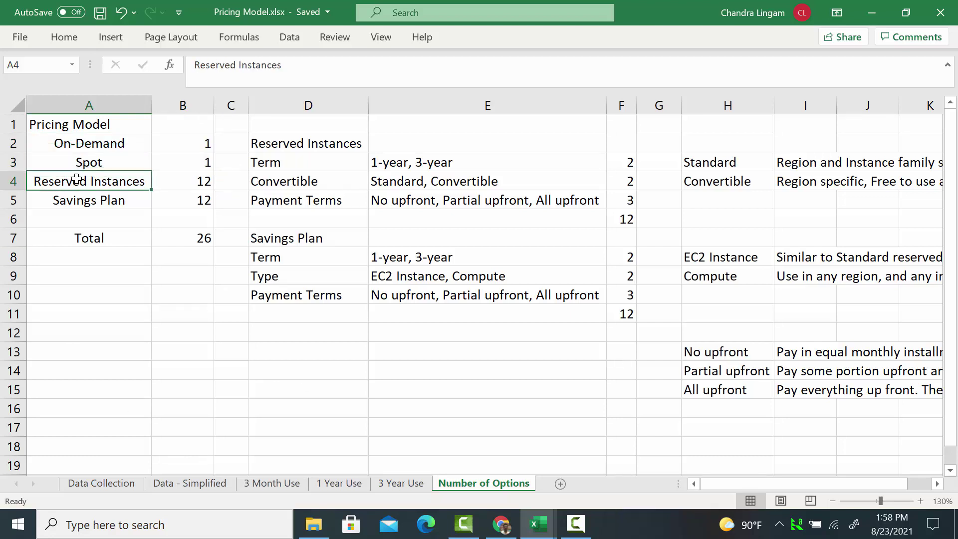
click(178, 185)
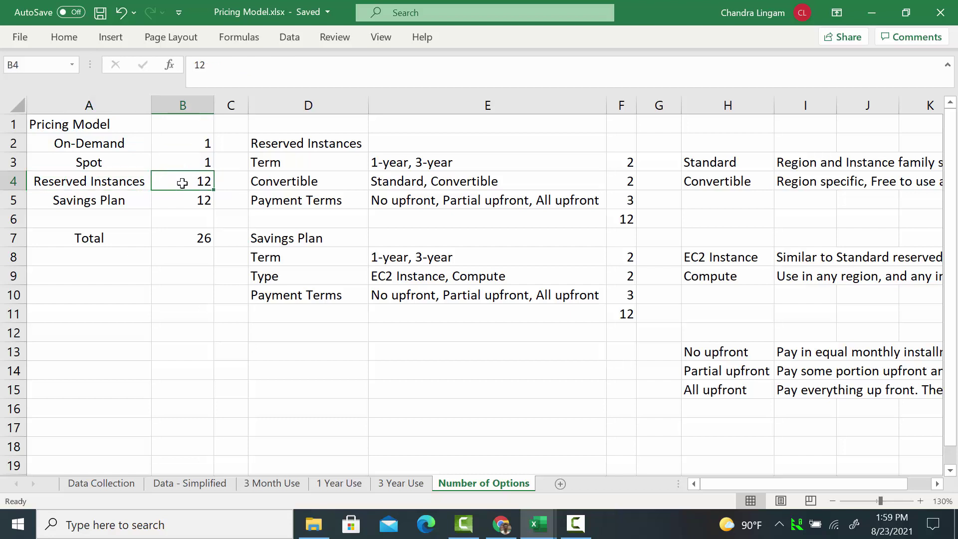
- Highlight the Reserved Instances term, convertible and payment options, and inspect the formula in F6 that multiplies their counts
click(443, 168)
drag(314, 169, 449, 158)
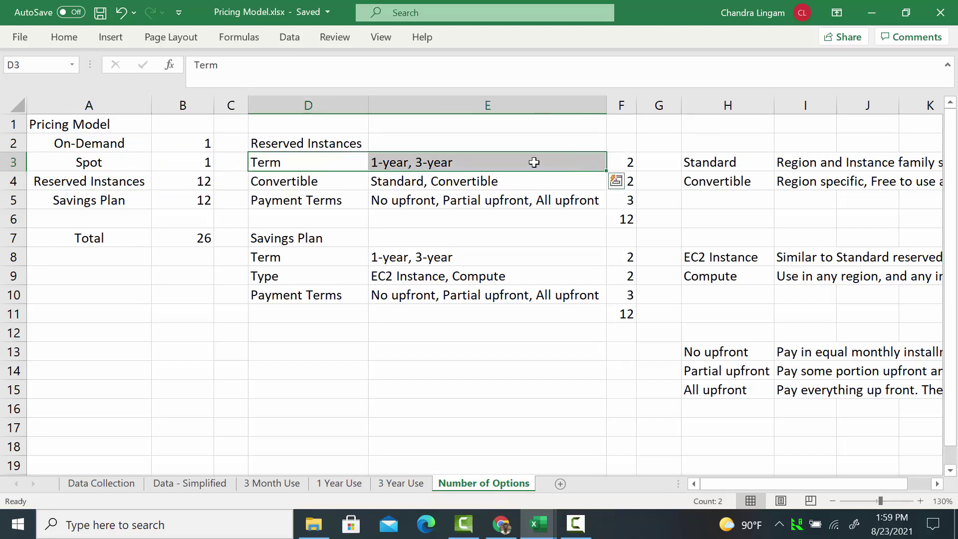
drag(310, 182, 439, 185)
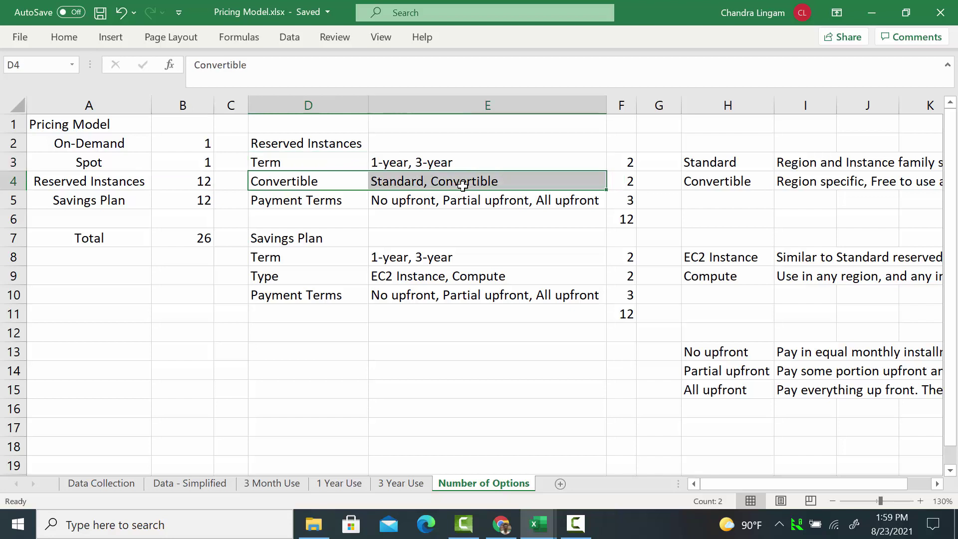
drag(350, 204, 584, 204)
click(629, 218)
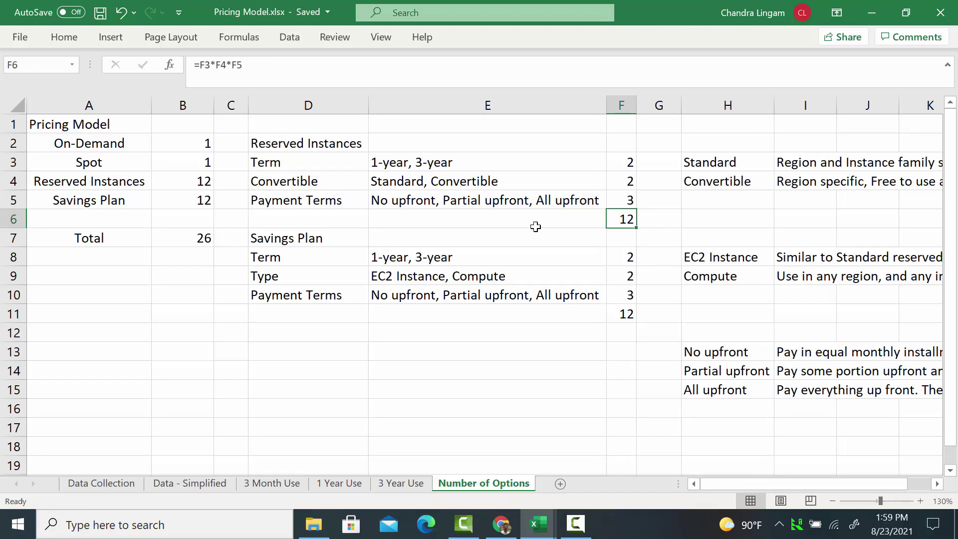
- Highlight the Savings Plan term, type and payment options, followed by the pricing model counts in B2:B5 and the total in B7
click(111, 200)
drag(313, 259, 484, 257)
click(530, 278)
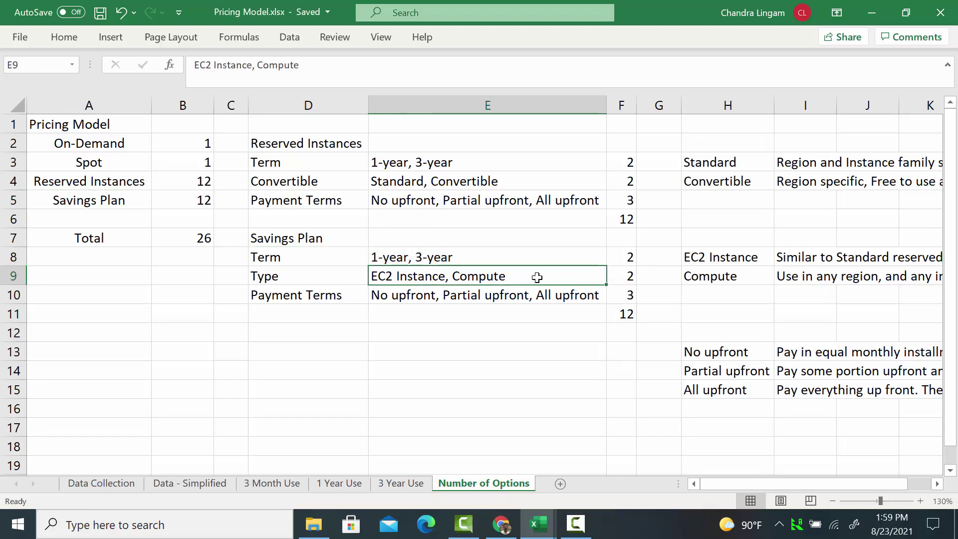
click(541, 294)
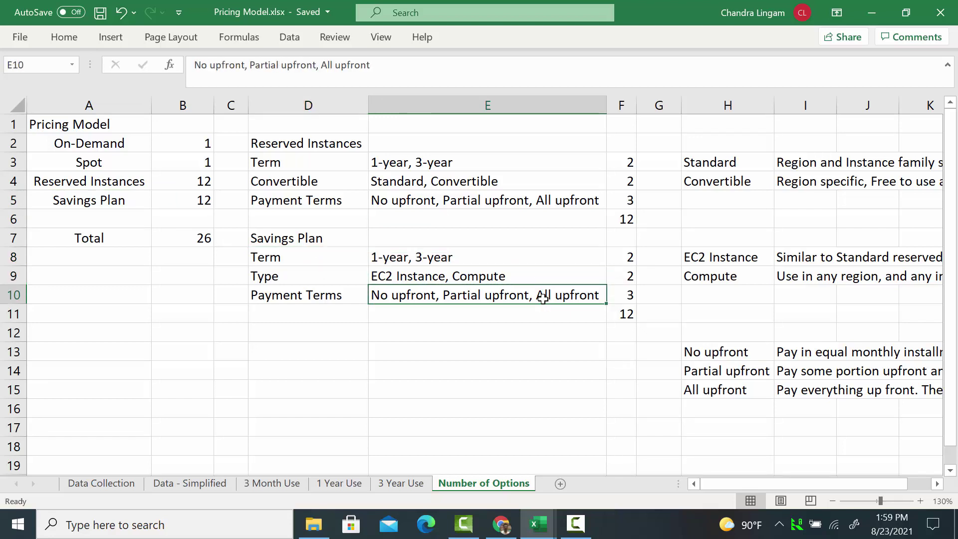
drag(205, 142, 200, 204)
click(202, 247)
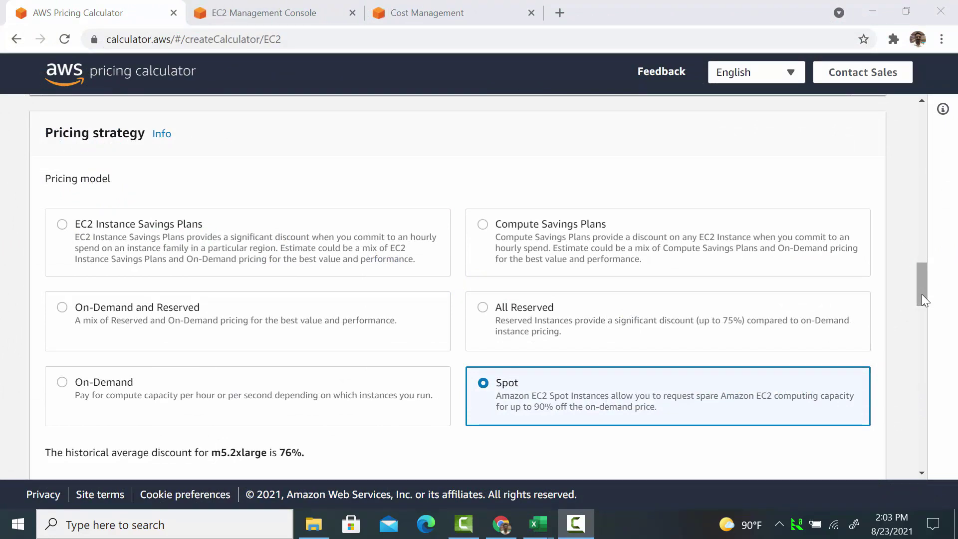
- In the AWS Pricing Calculator, set the EBS storage amount for each EC2 instance to 30 GB
drag(922, 295, 922, 363)
click(133, 331)
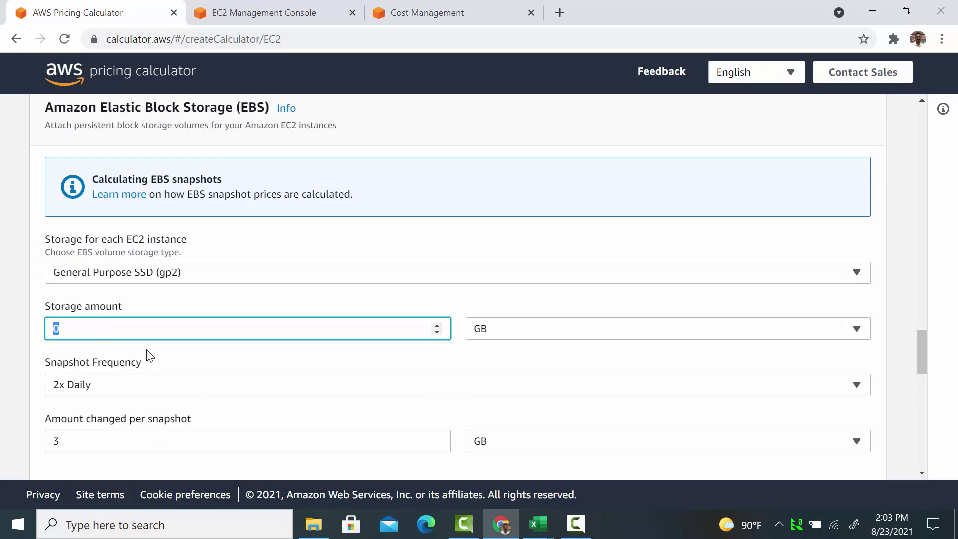
text(30)
key(Tab)
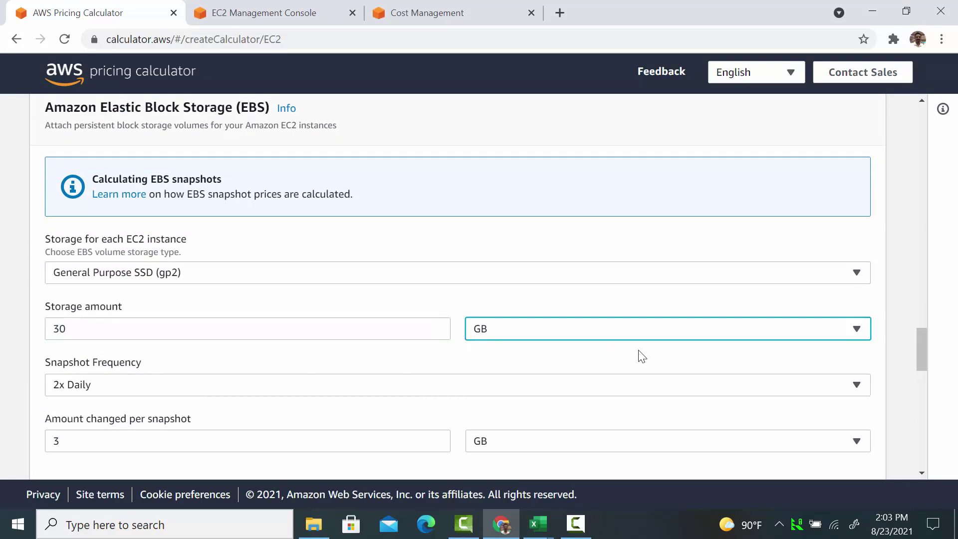
- Expand the EBS cost calculations, and highlight the EBS storage cost and the total EBS snapshot cost
drag(918, 340, 924, 360)
click(169, 331)
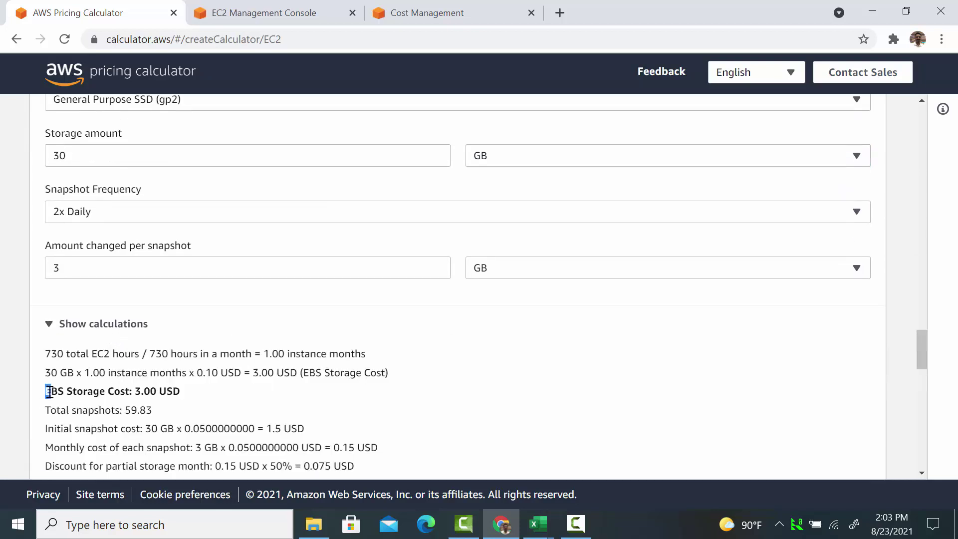
drag(47, 392, 213, 396)
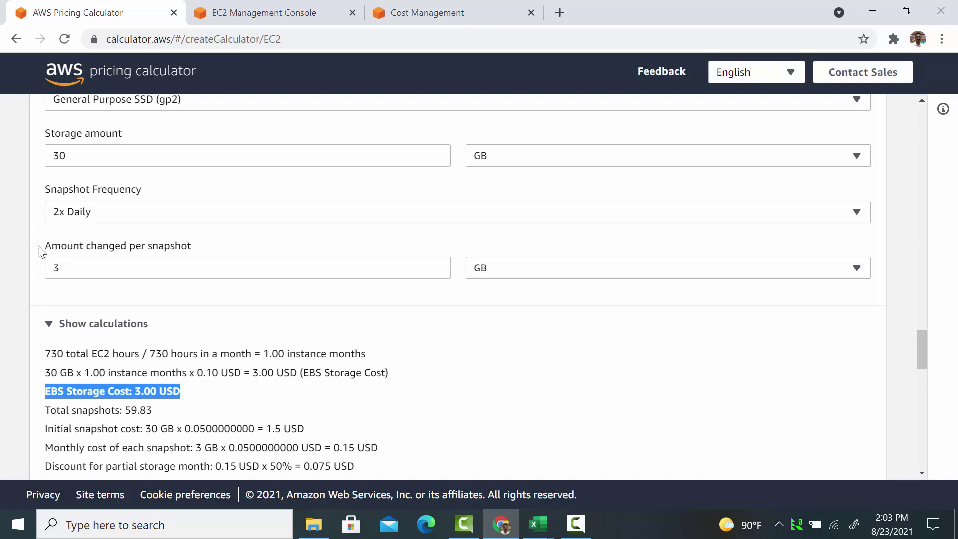
scroll(271, 367, down, 3)
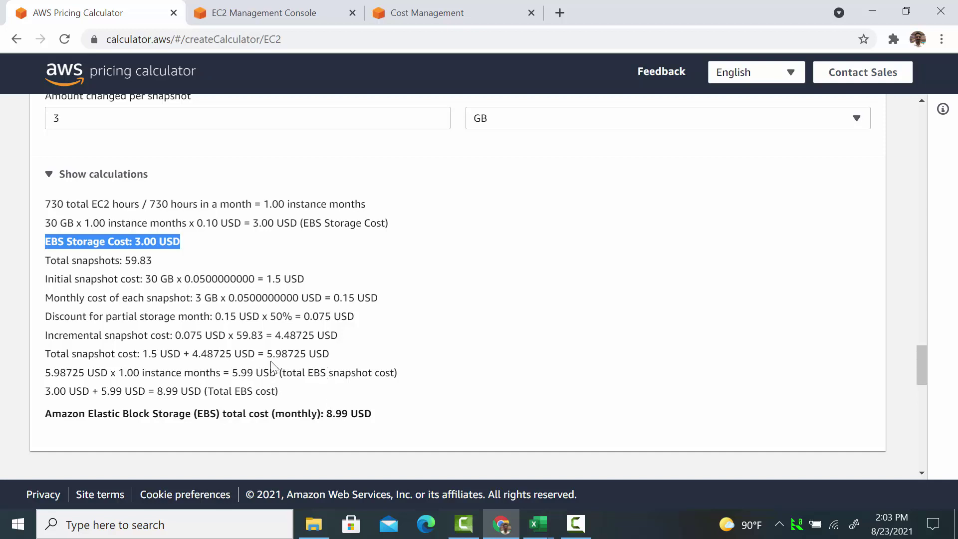
drag(232, 373, 277, 372)
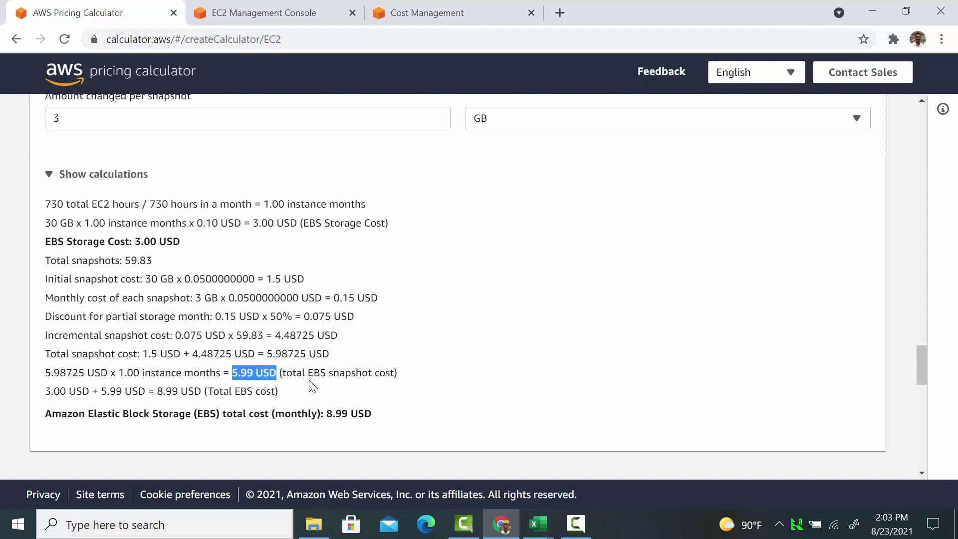
- Highlight the monthly total cost of Amazon Elastic Block Storage in the calculations
drag(327, 414, 398, 424)
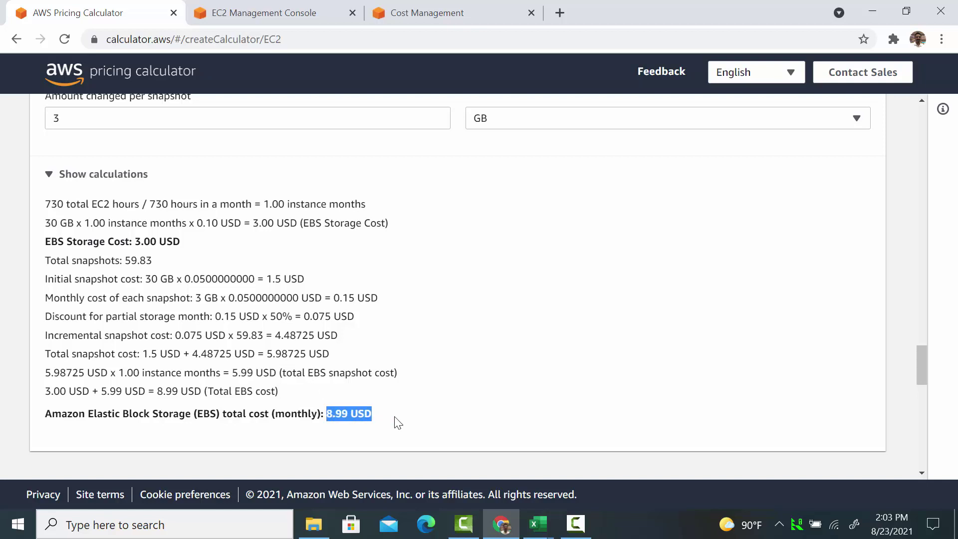
- Set the inbound data transfer to come from Internet (free) with an amount of 100 GB per month
scroll(398, 423, down, 9)
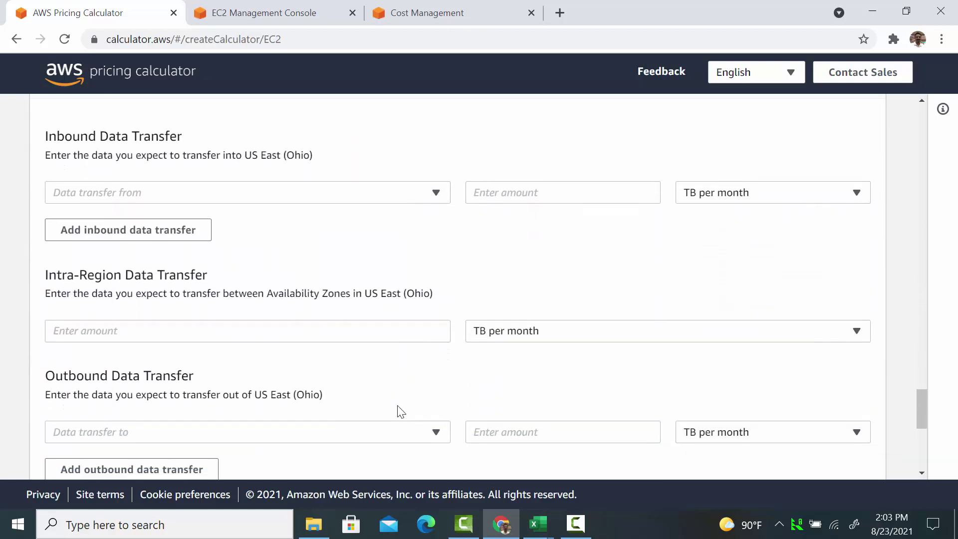
scroll(398, 412, up, 1)
click(336, 246)
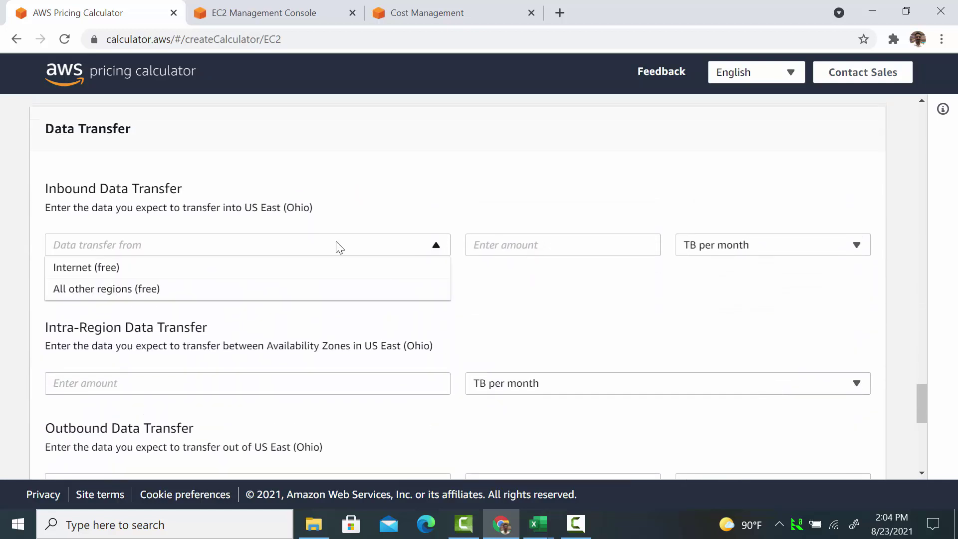
click(336, 272)
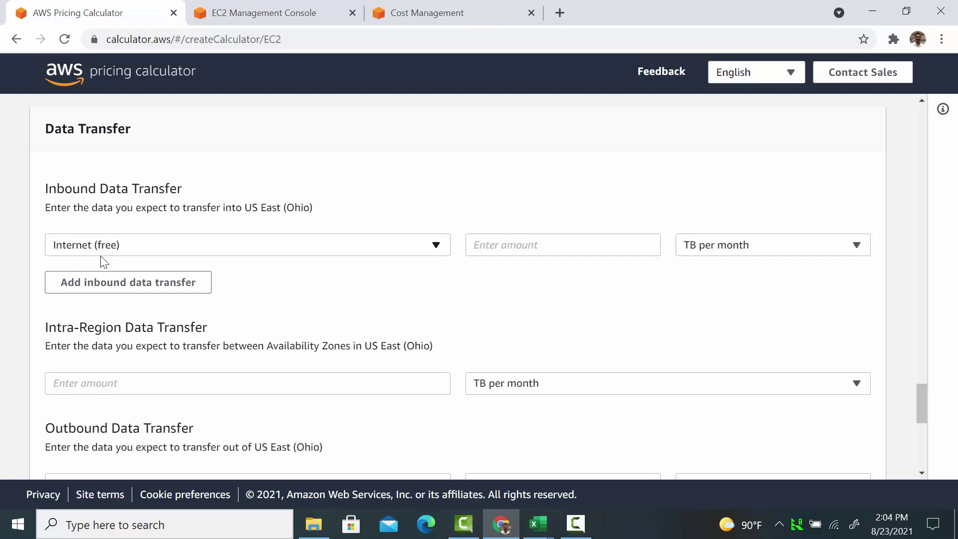
click(534, 244)
text(100)
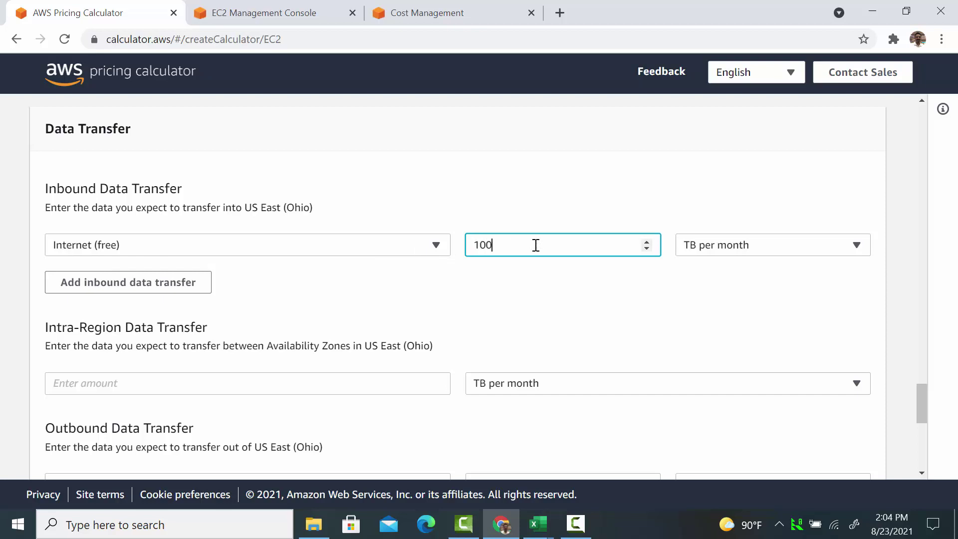
click(739, 249)
click(739, 266)
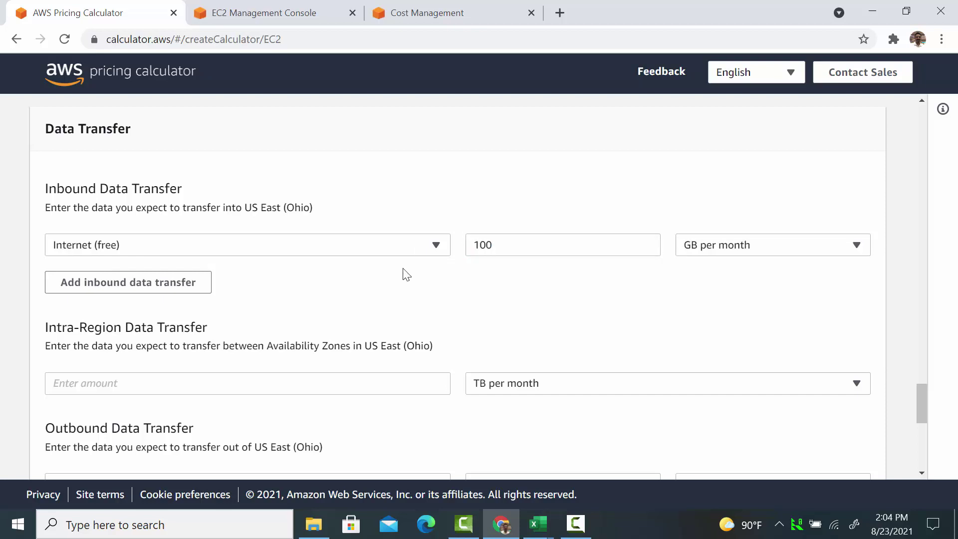
- Add a second inbound data transfer from All other regions (free) with an amount of 100 GB per month
click(186, 283)
click(312, 305)
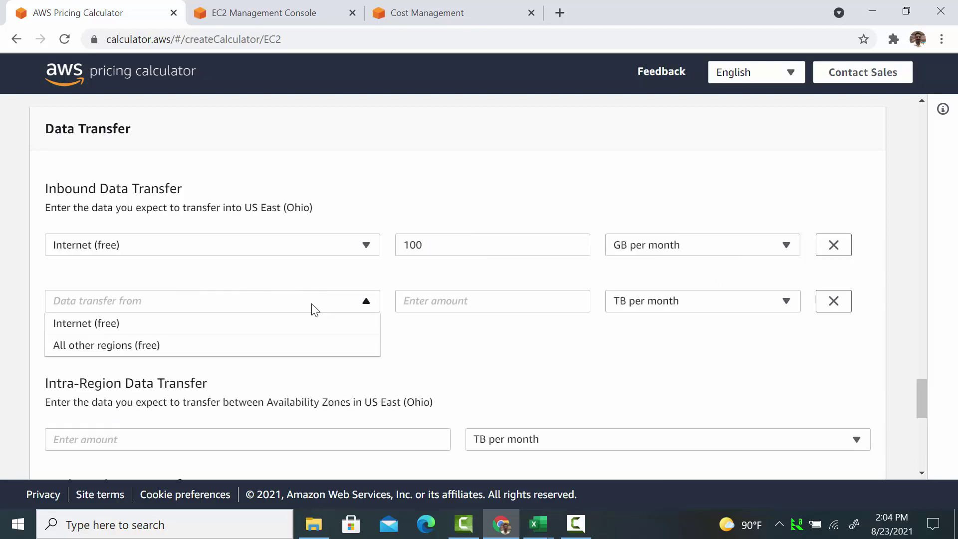
click(293, 346)
click(470, 307)
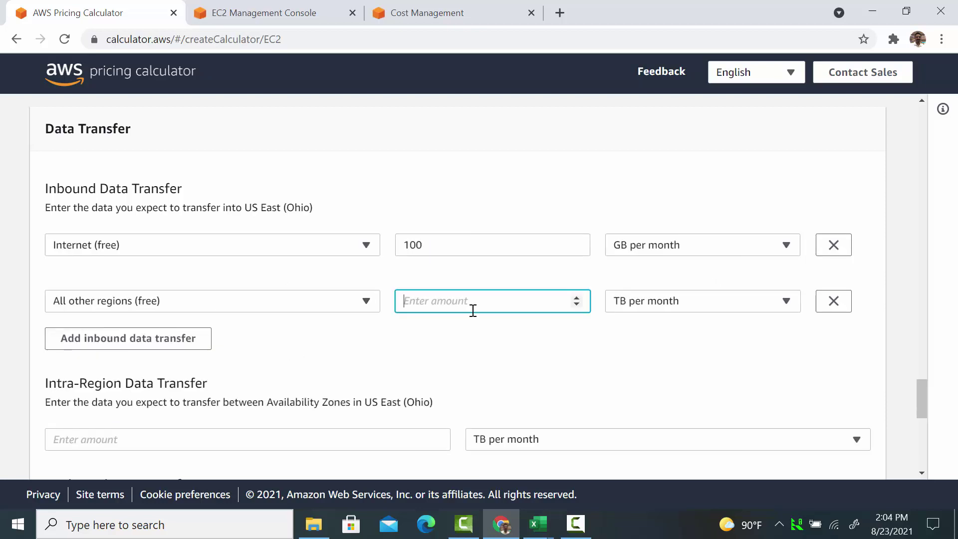
text(100)
key(Tab)
key(Up)
click(728, 348)
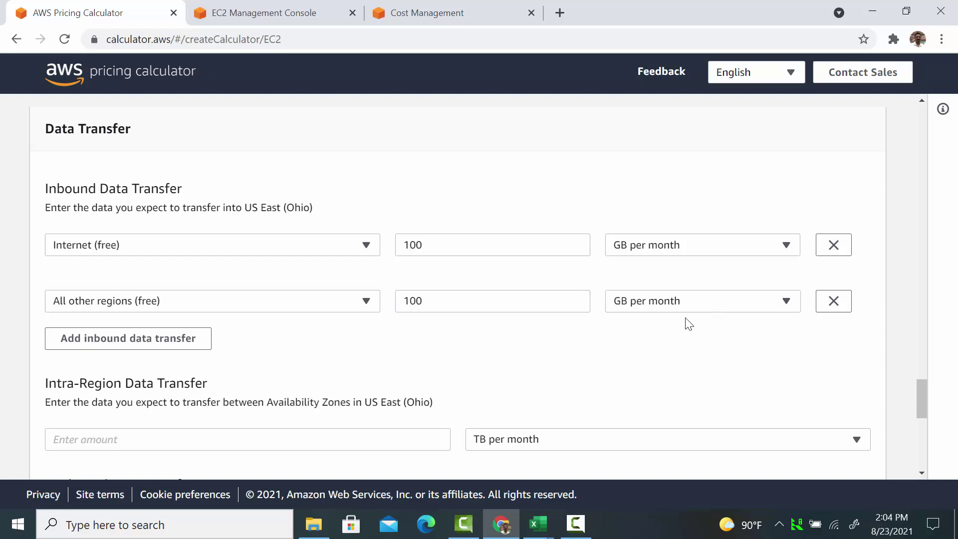
- Expand the data transfer calculations and set the intra-region data transfer to 100 GB per month
scroll(686, 323, down, 6)
click(111, 341)
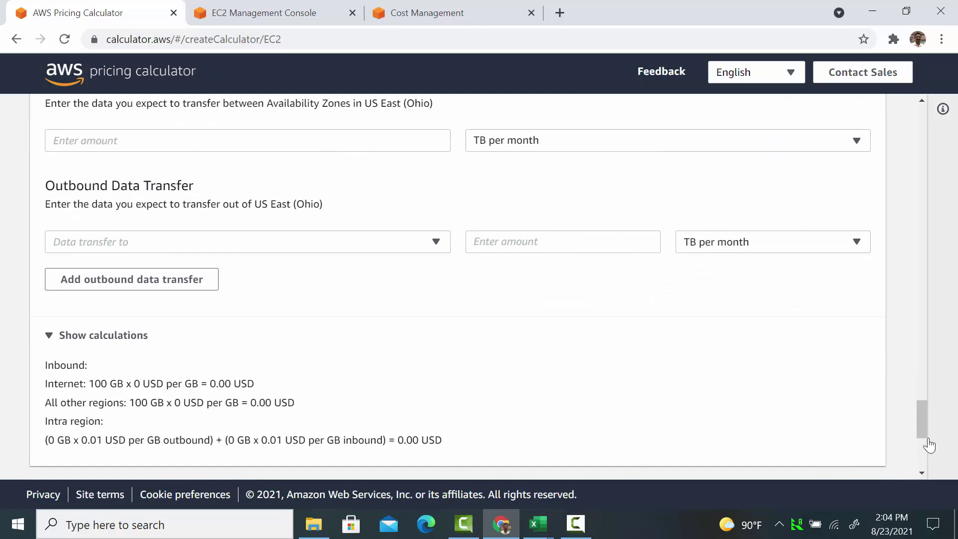
drag(924, 437, 923, 405)
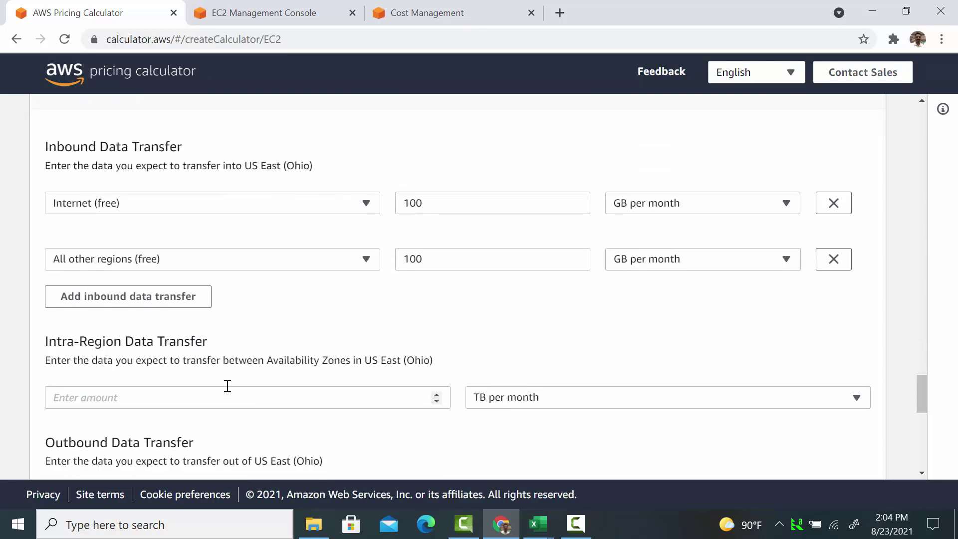
drag(47, 342, 228, 344)
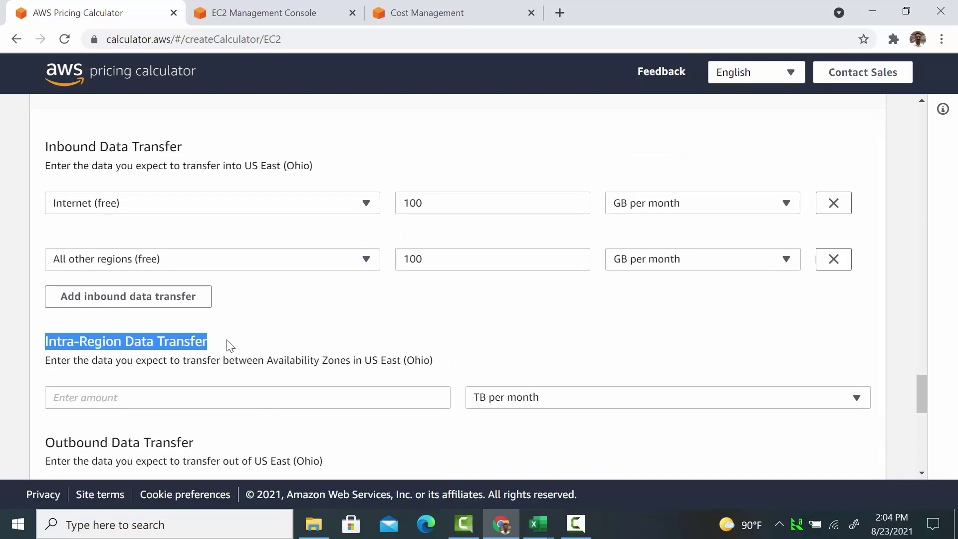
click(280, 393)
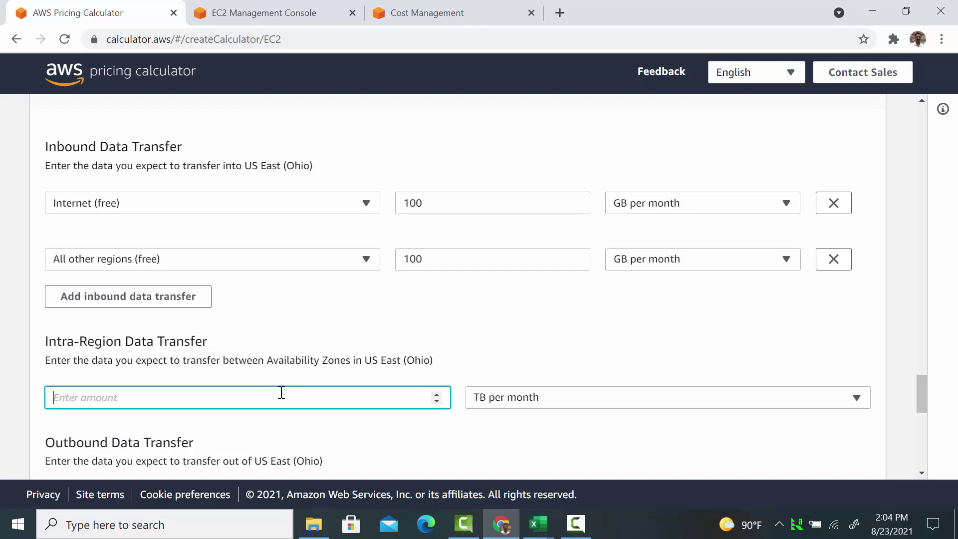
text(100)
key(Tab)
key(Up)
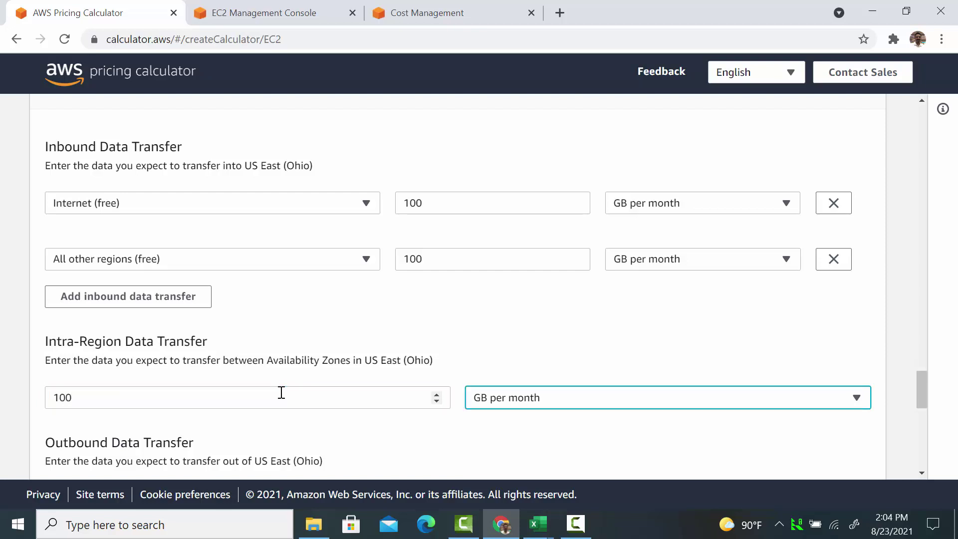
click(282, 393)
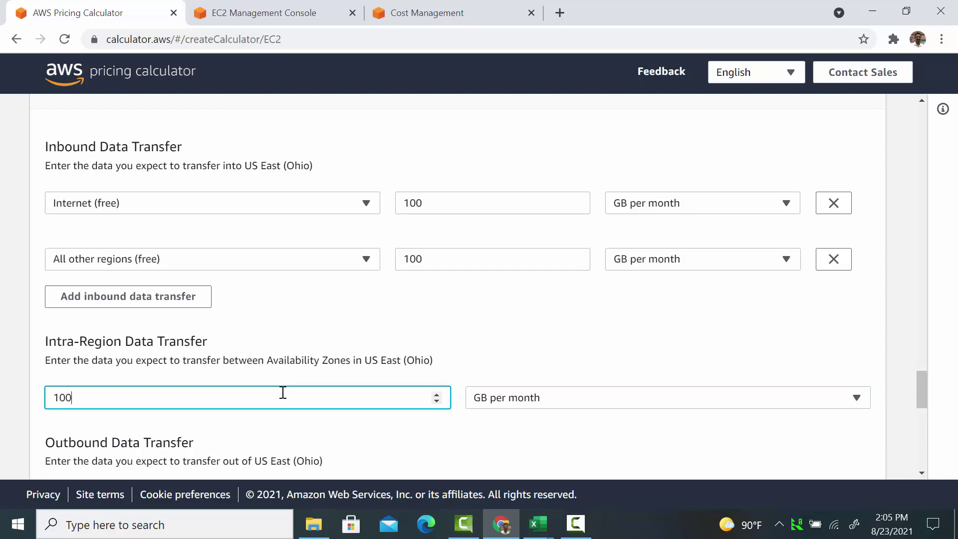
- Highlight the intra-region cost line in the data transfer calculations
scroll(283, 393, down, 9)
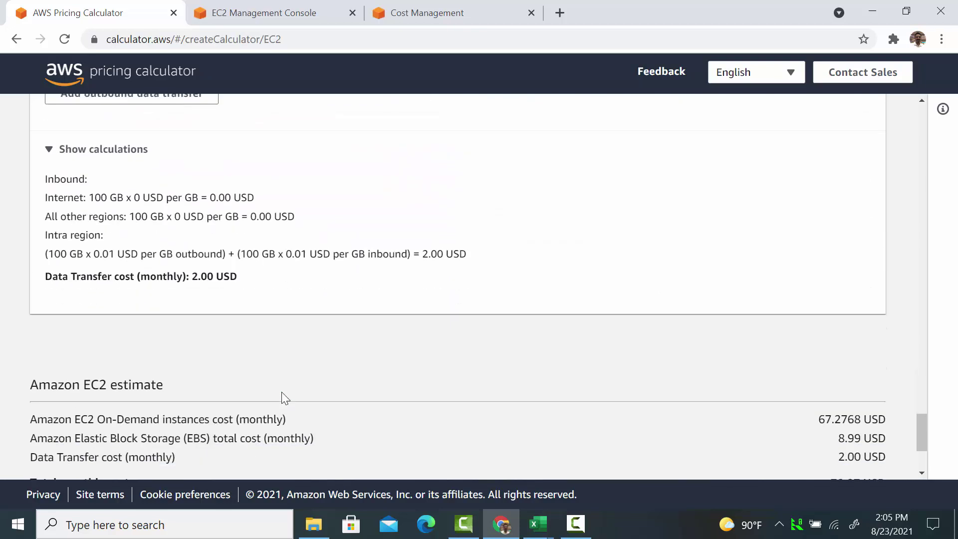
drag(45, 247, 506, 245)
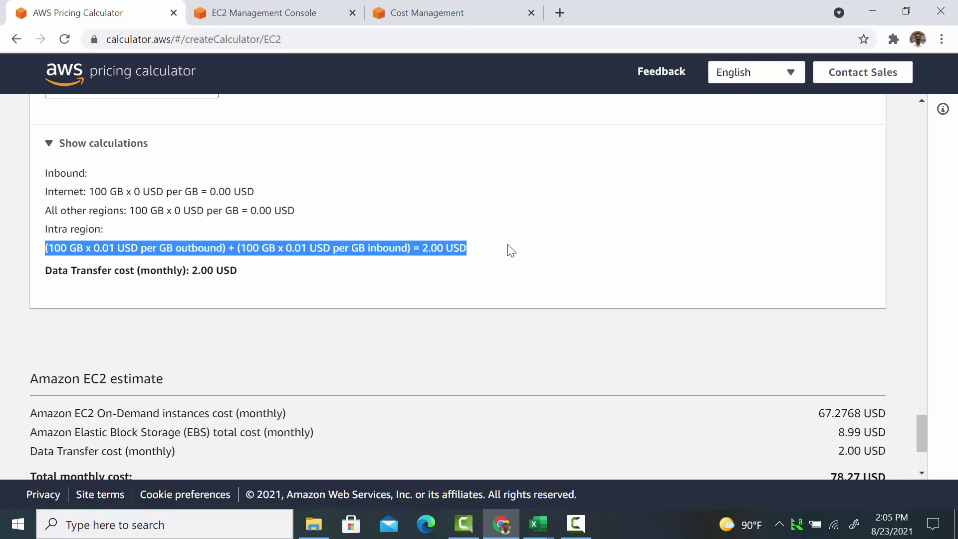
click(511, 251)
- Set the outbound data transfer to Internet with 100 GB per month, and highlight its tiered pricing calculation
scroll(507, 251, up, 5)
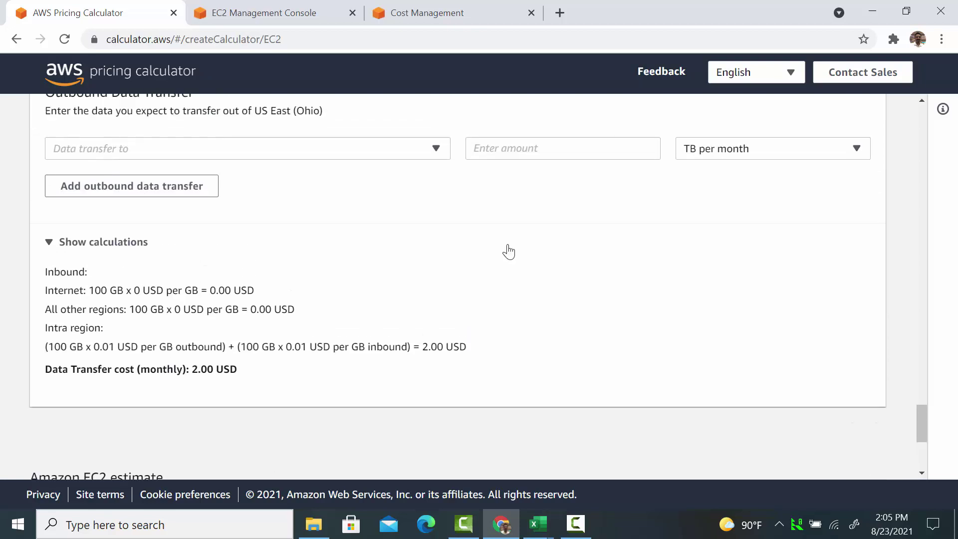
click(413, 358)
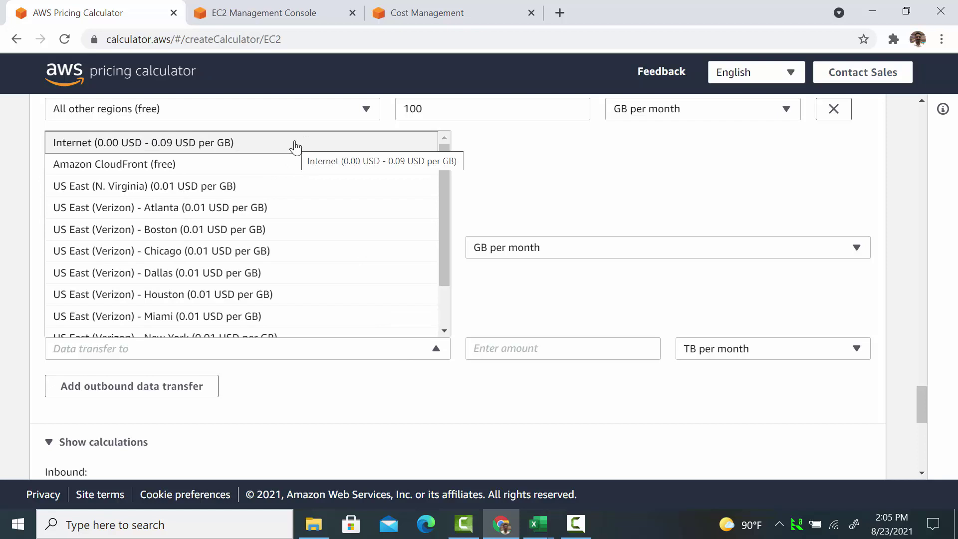
click(223, 150)
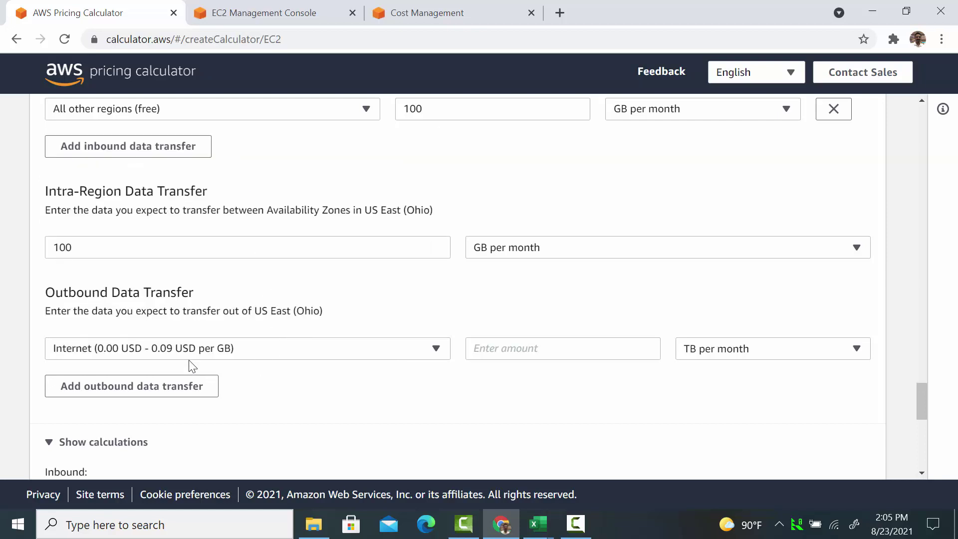
click(497, 353)
text(100)
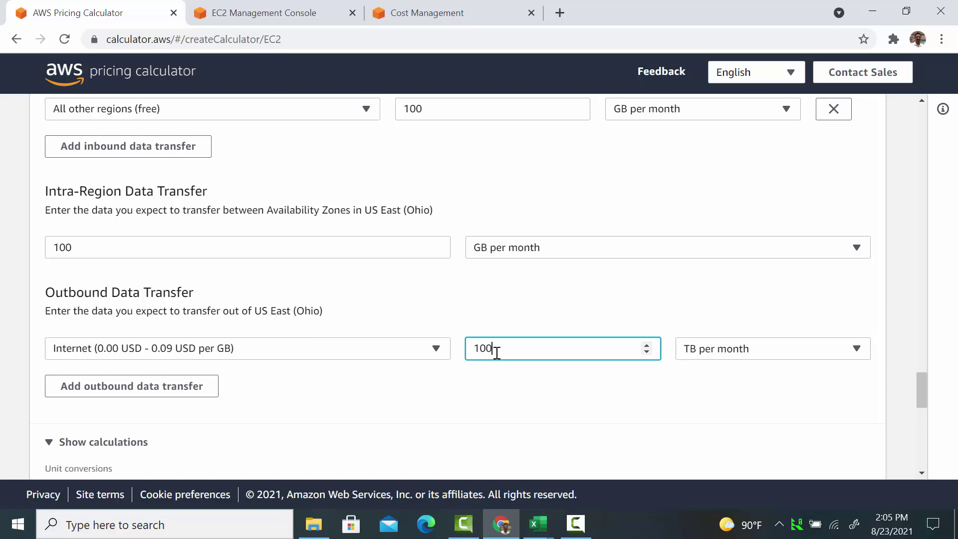
key(Tab)
key(g)
click(559, 366)
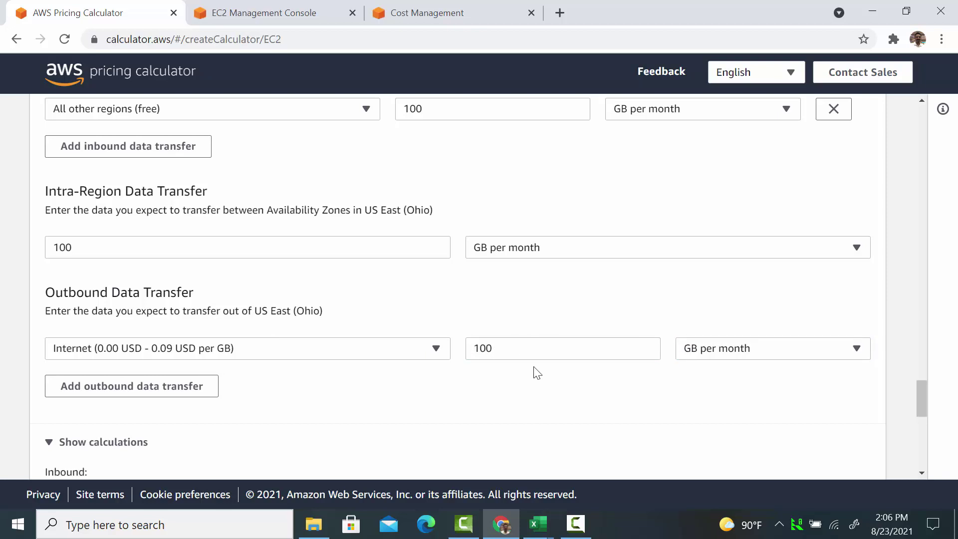
drag(922, 406, 920, 433)
drag(46, 297, 258, 333)
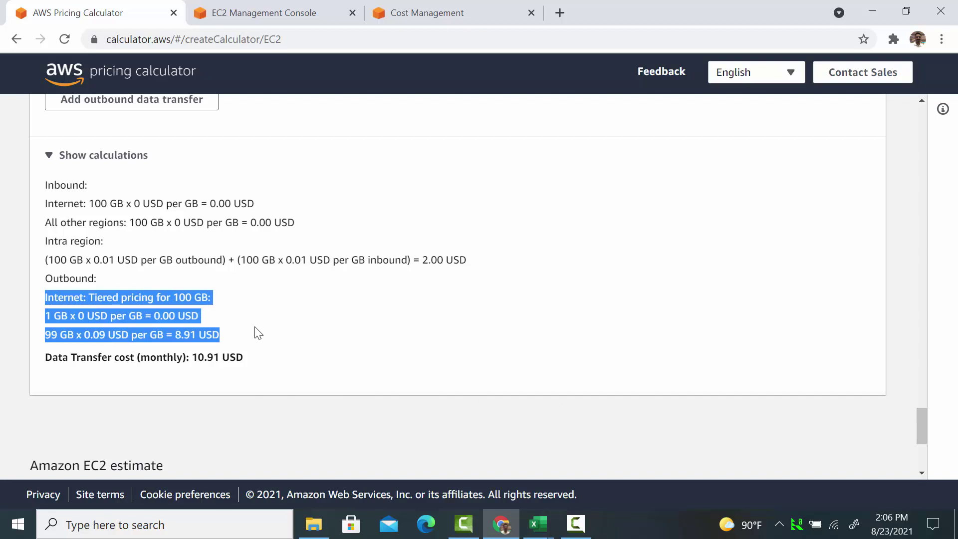
- Add a second outbound data transfer to All other regions with an amount of 100 GB per month
scroll(250, 334, up, 5)
click(199, 398)
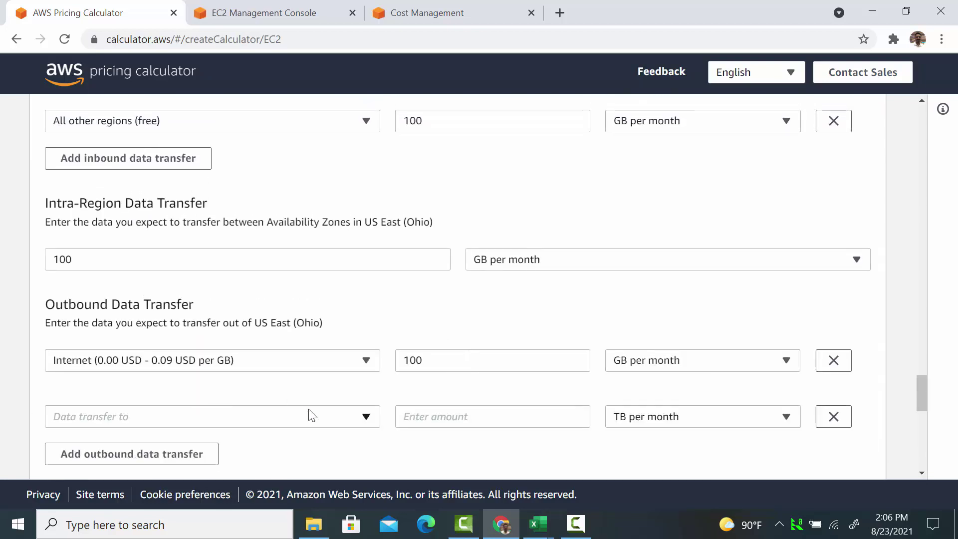
click(302, 419)
click(294, 399)
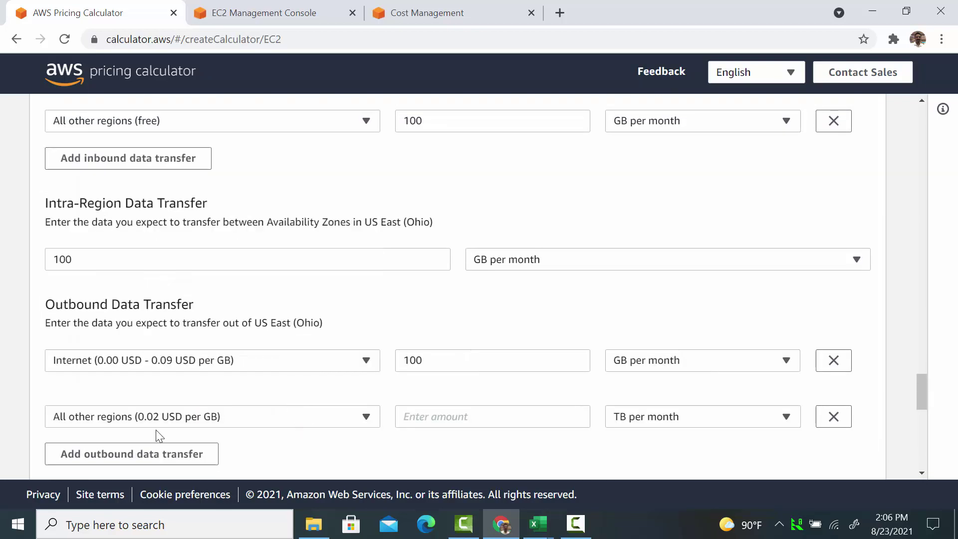
click(412, 411)
text(100)
key(Tab)
key(Up)
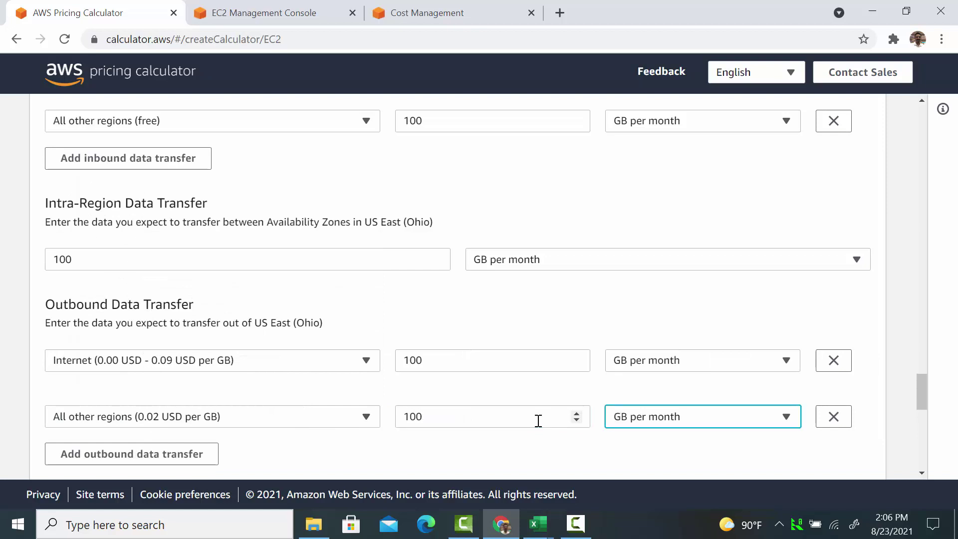
- Highlight the outbound cost line for all other regions in the data transfer calculations
scroll(581, 480, down, 6)
drag(45, 410, 250, 410)
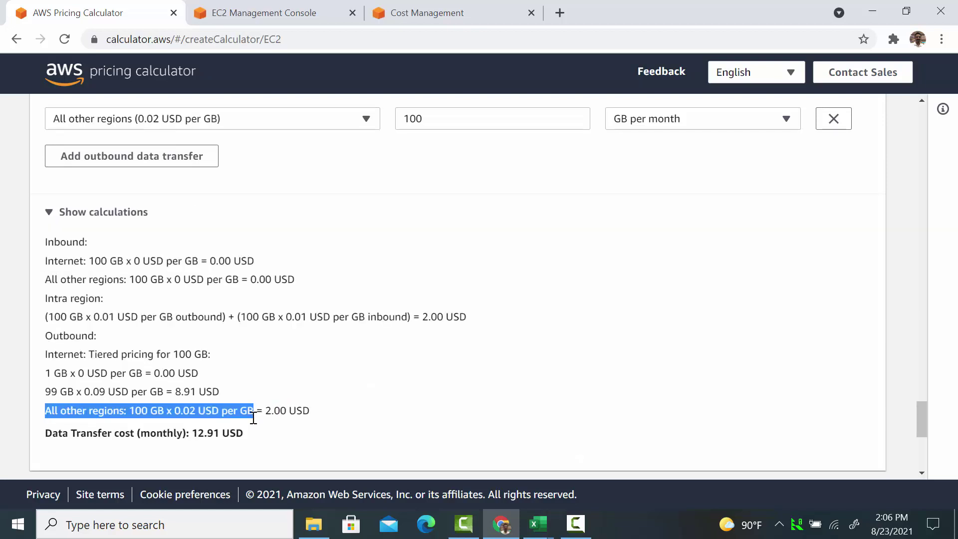
click(306, 439)
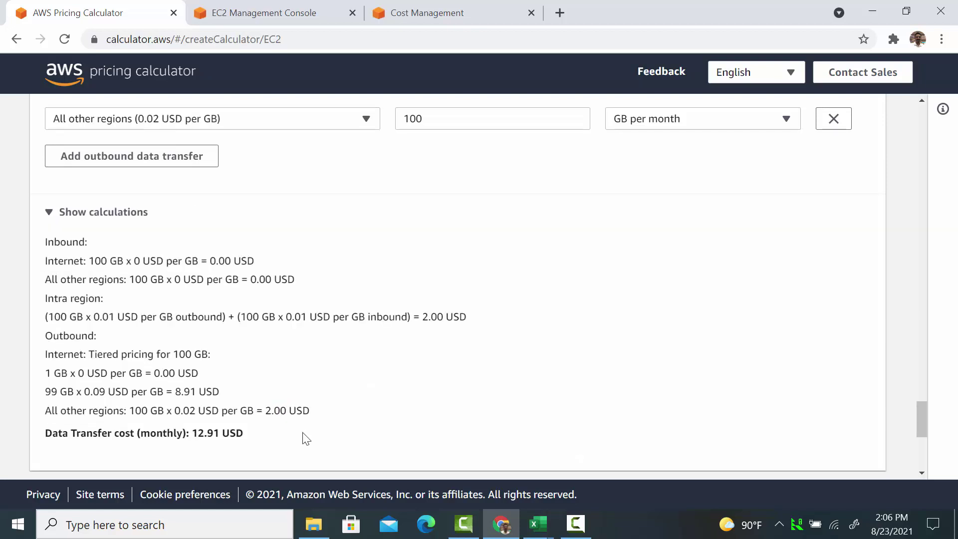